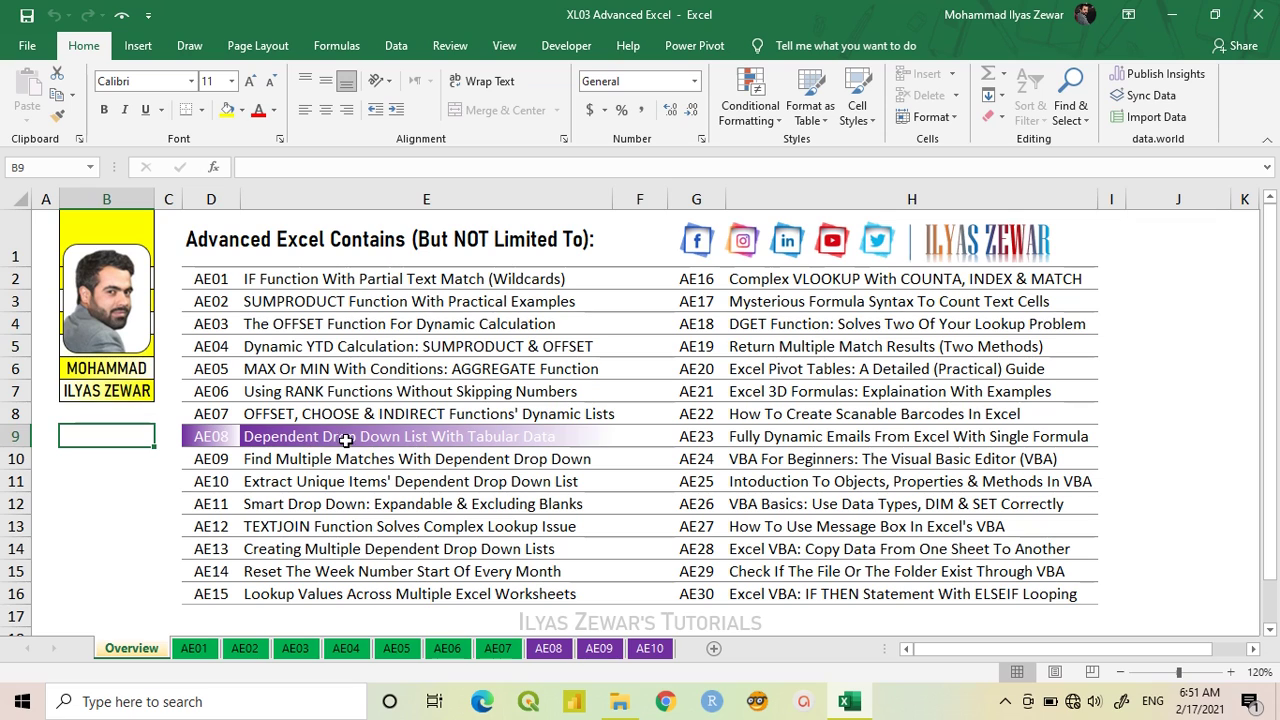
Open the AE08 sheet and examine the Province and District table and the choices offered in the Province drop-down in I5
left_click(548, 648)
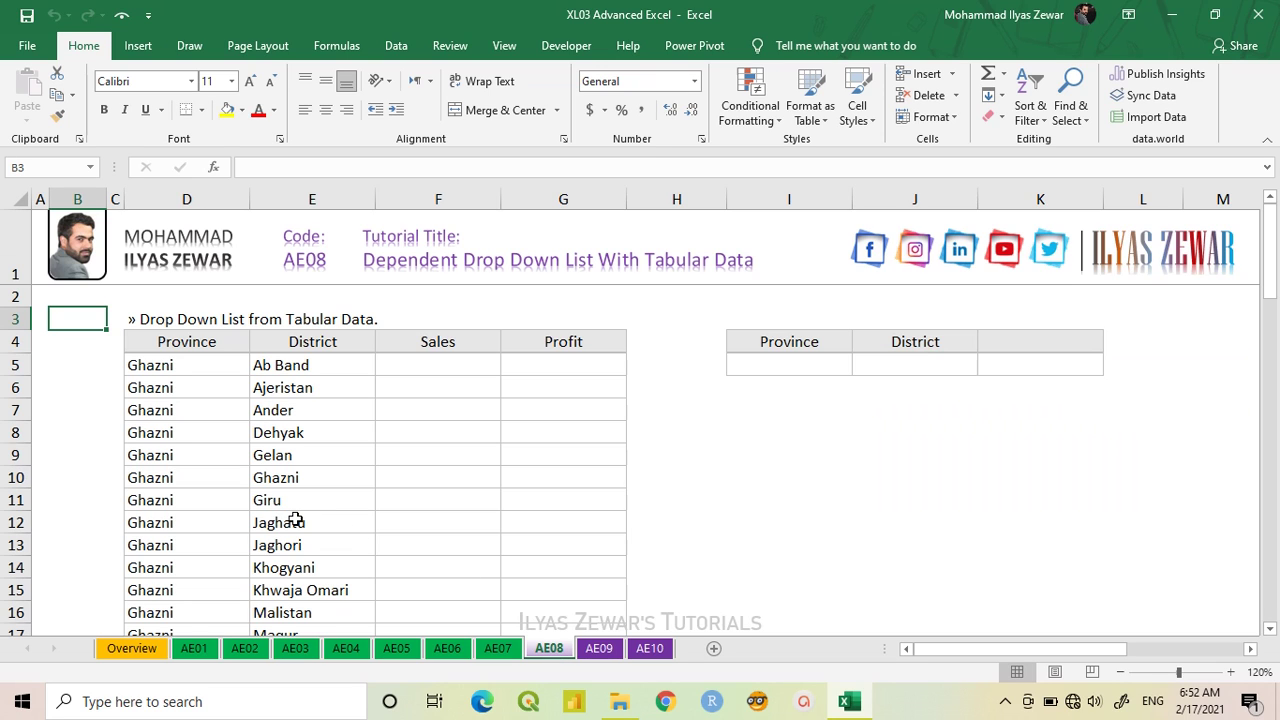
scroll(296, 520, "down", 7)
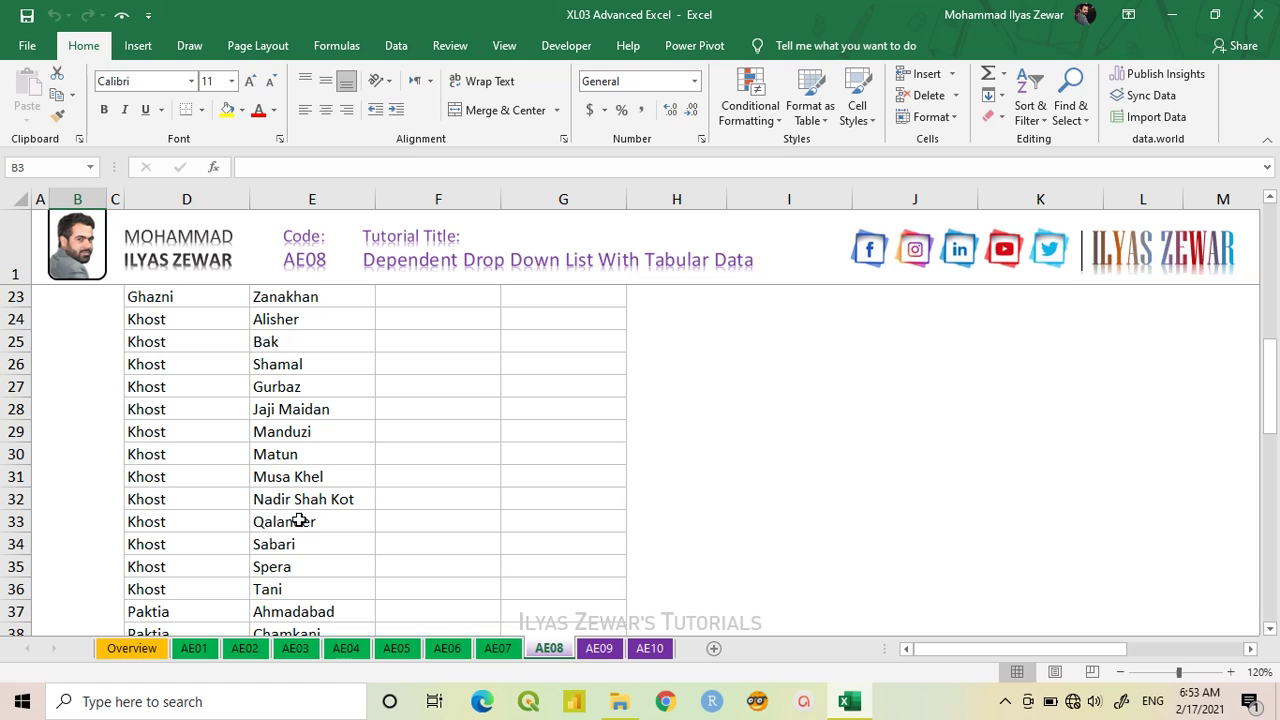
scroll(299, 521, "up", 7)
left_click(797, 366)
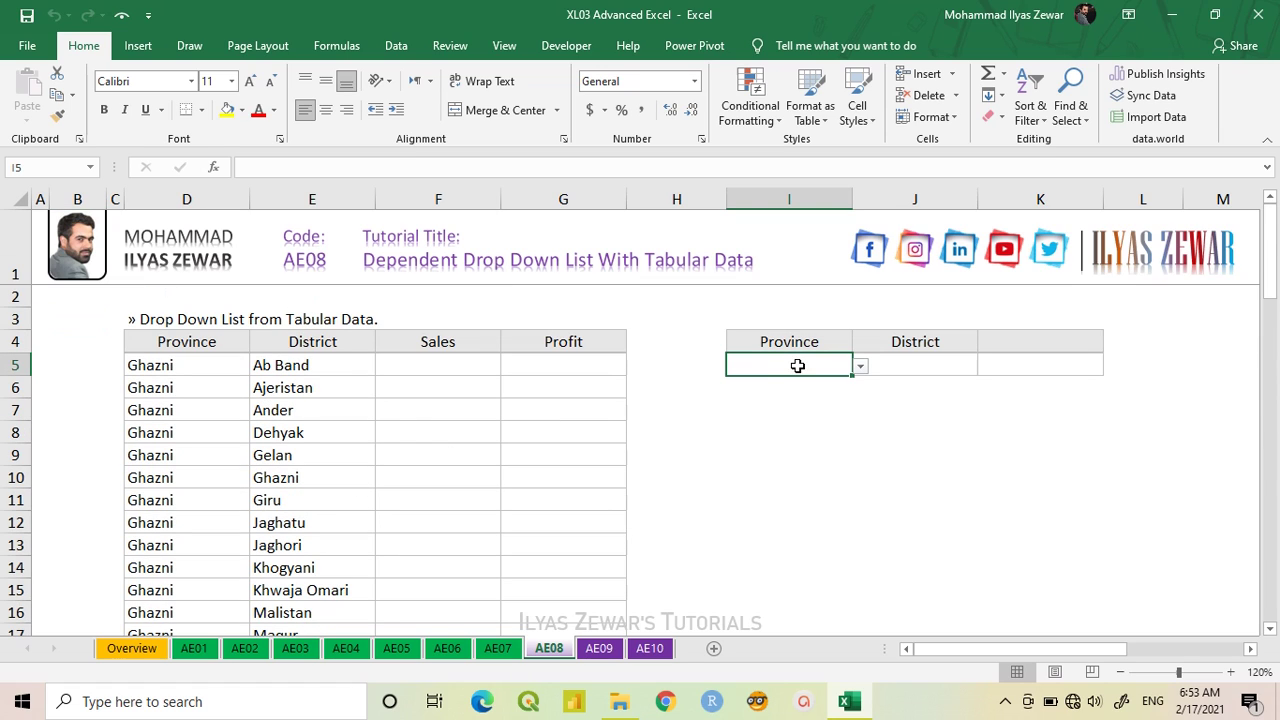
left_click(860, 366)
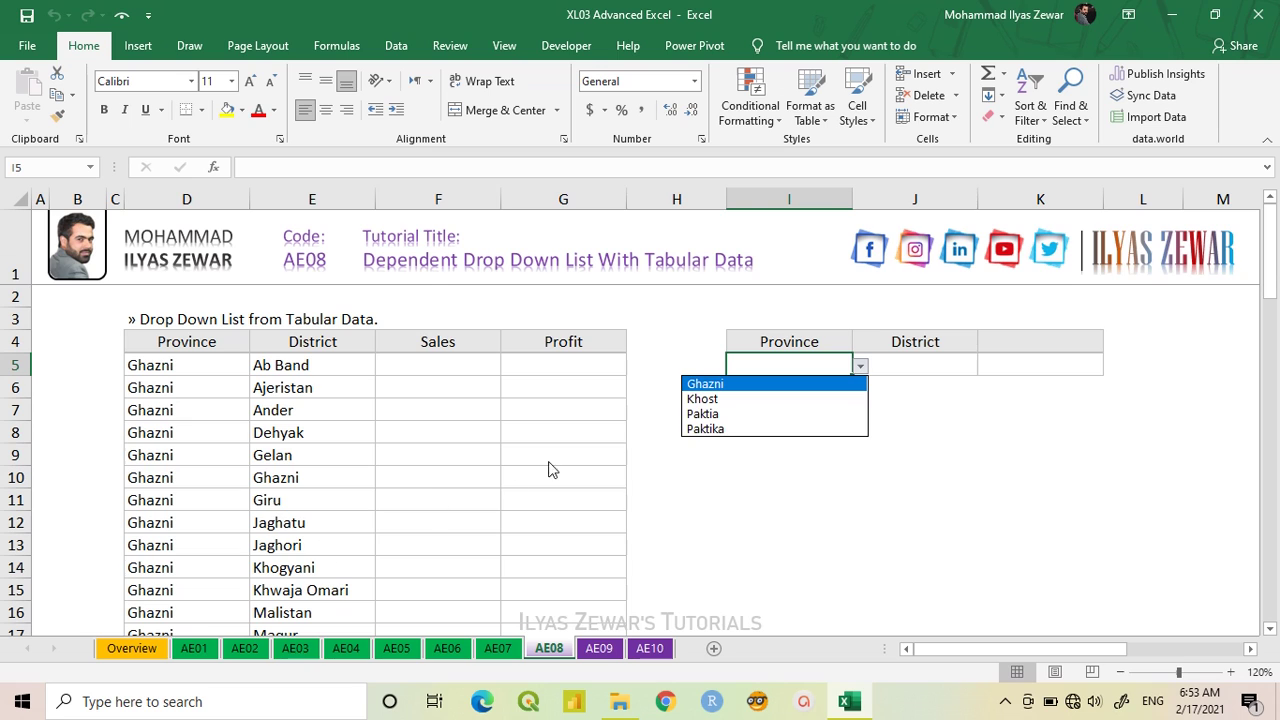
scroll(303, 497, "down", 6)
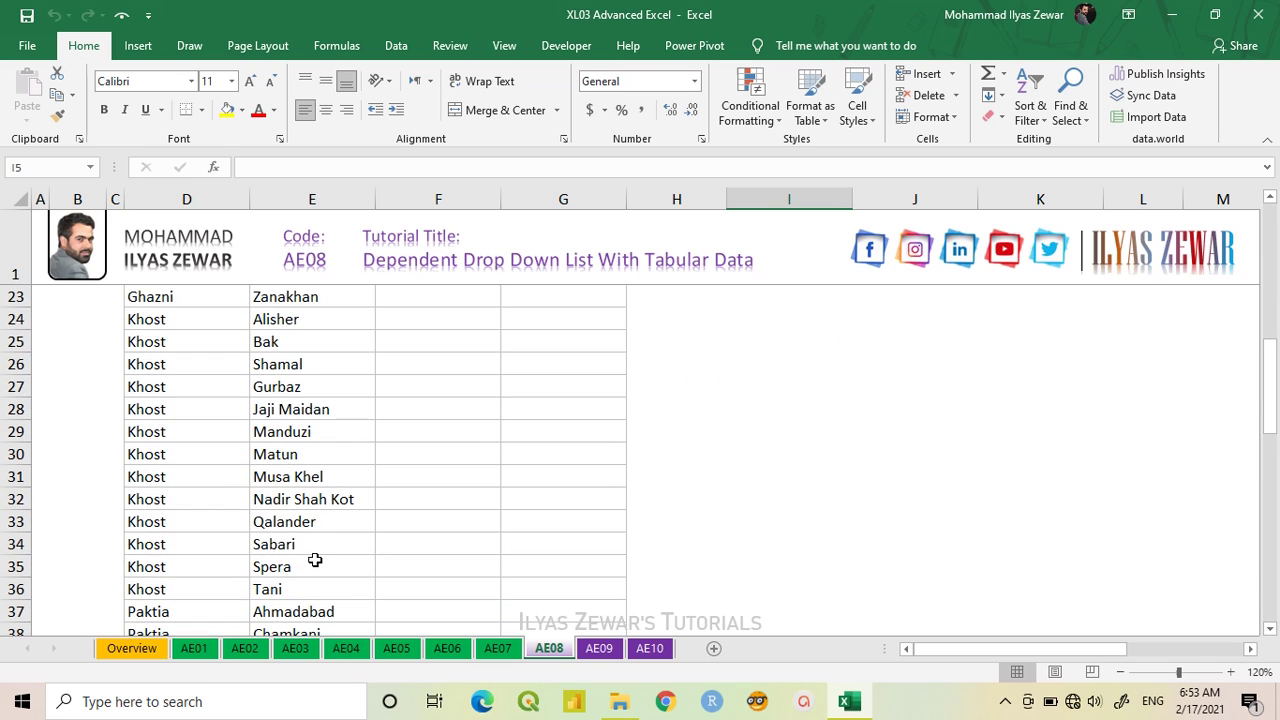
scroll(314, 557, "down", 5)
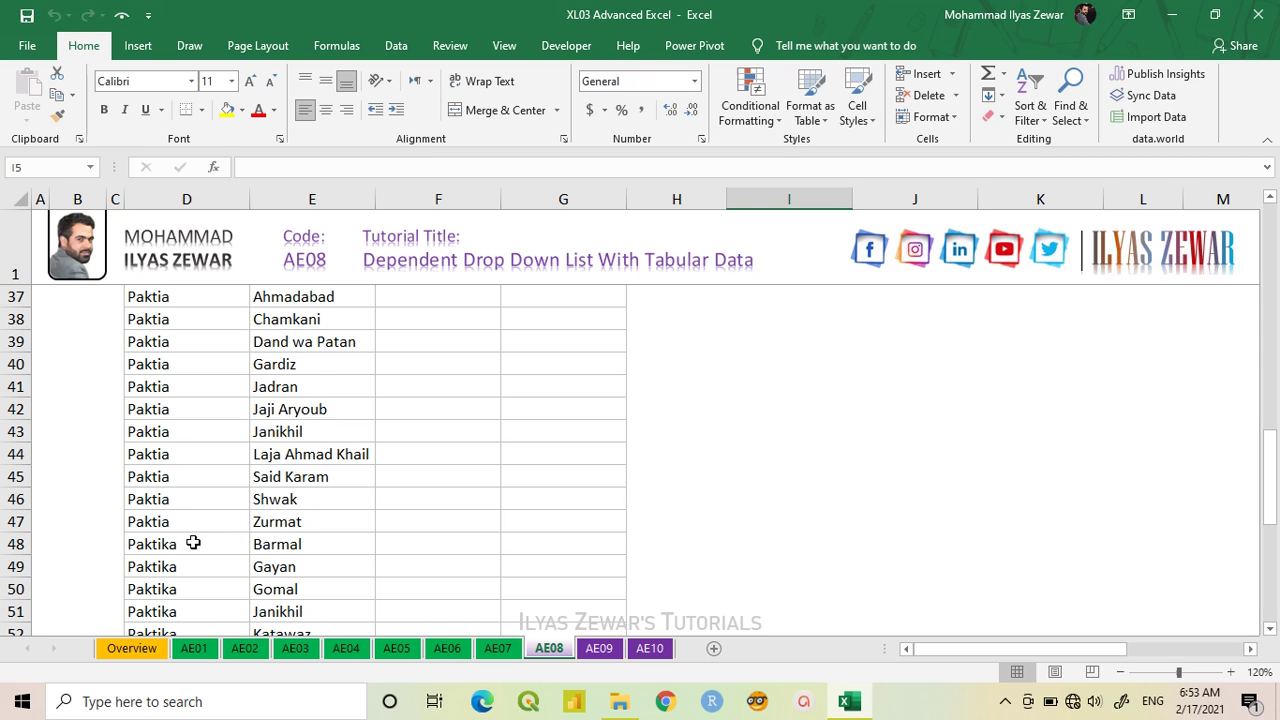
scroll(182, 568, "down", 2)
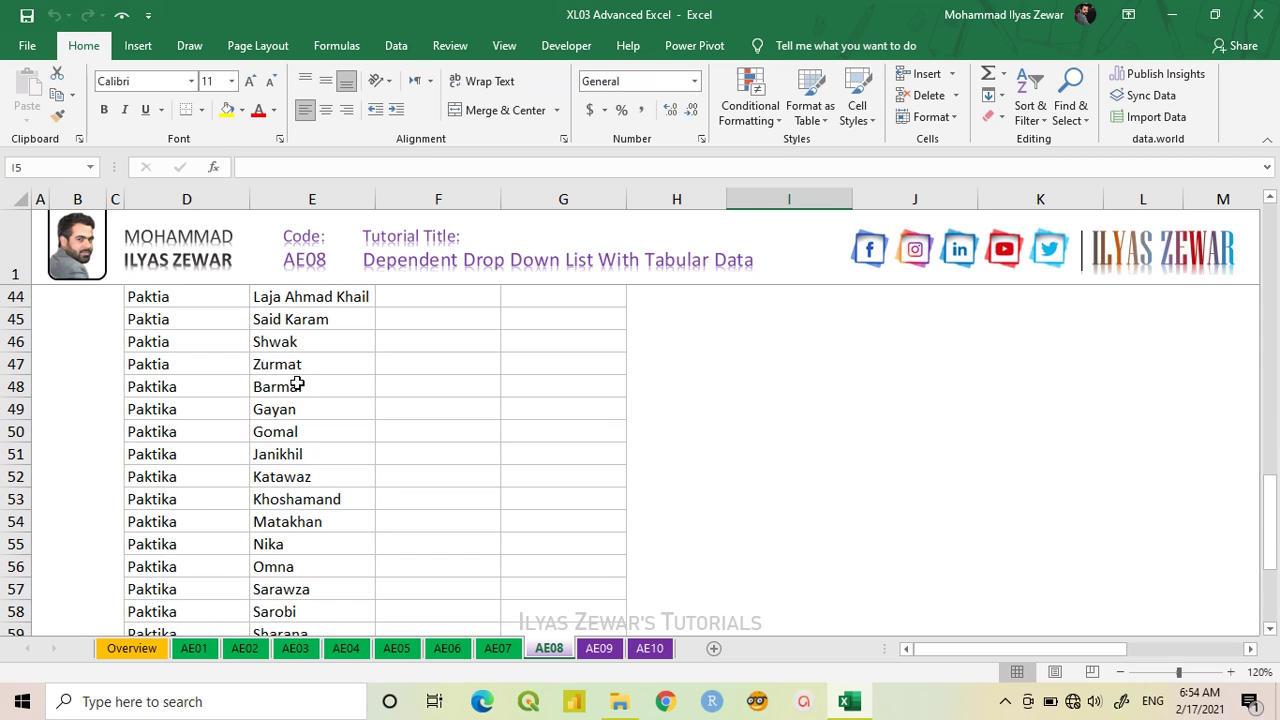
scroll(312, 456, "up", 14)
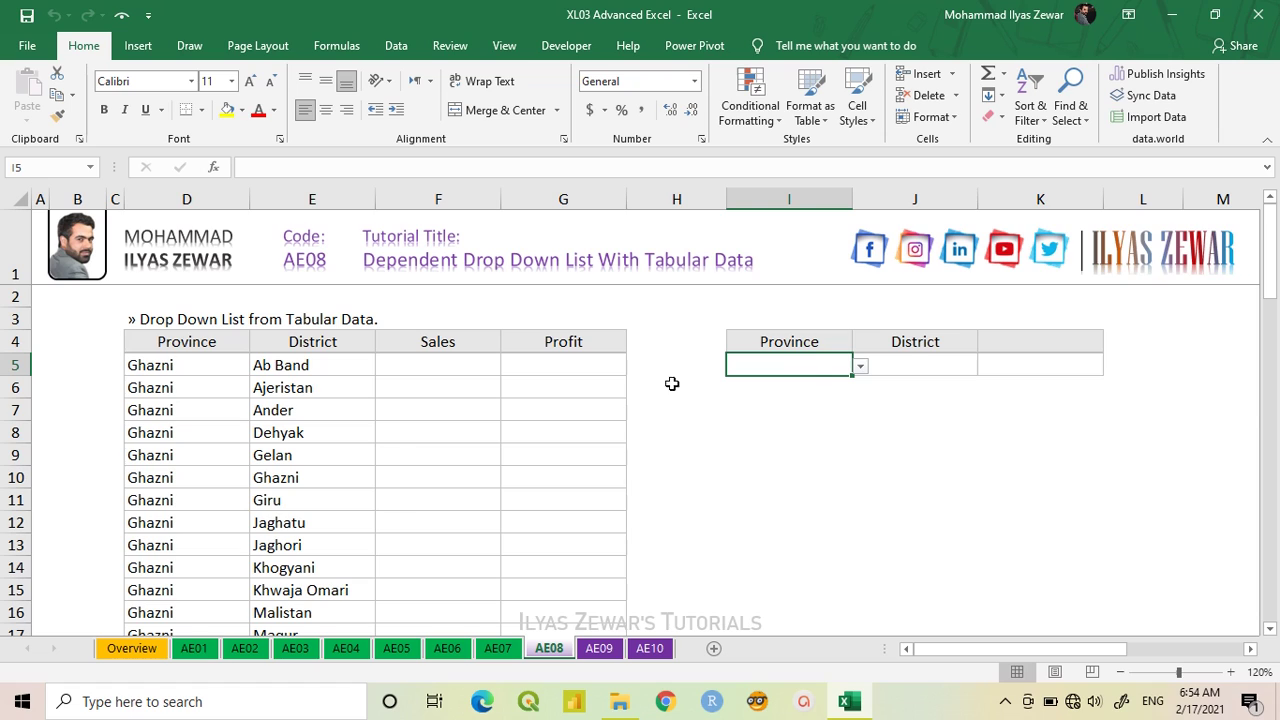
Start an OFFSET formula in the District cell J5 with the District header $E$4 as its absolute reference
key("alt+a")
left_click(906, 368)
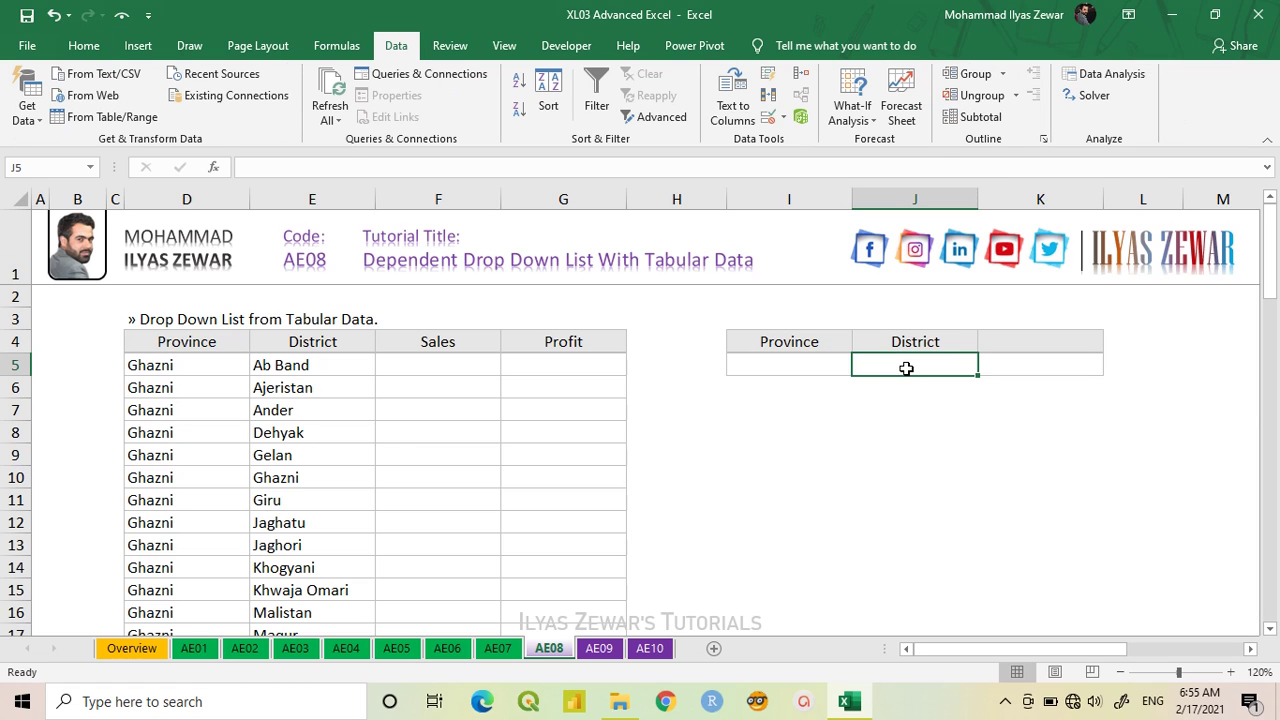
type("=of")
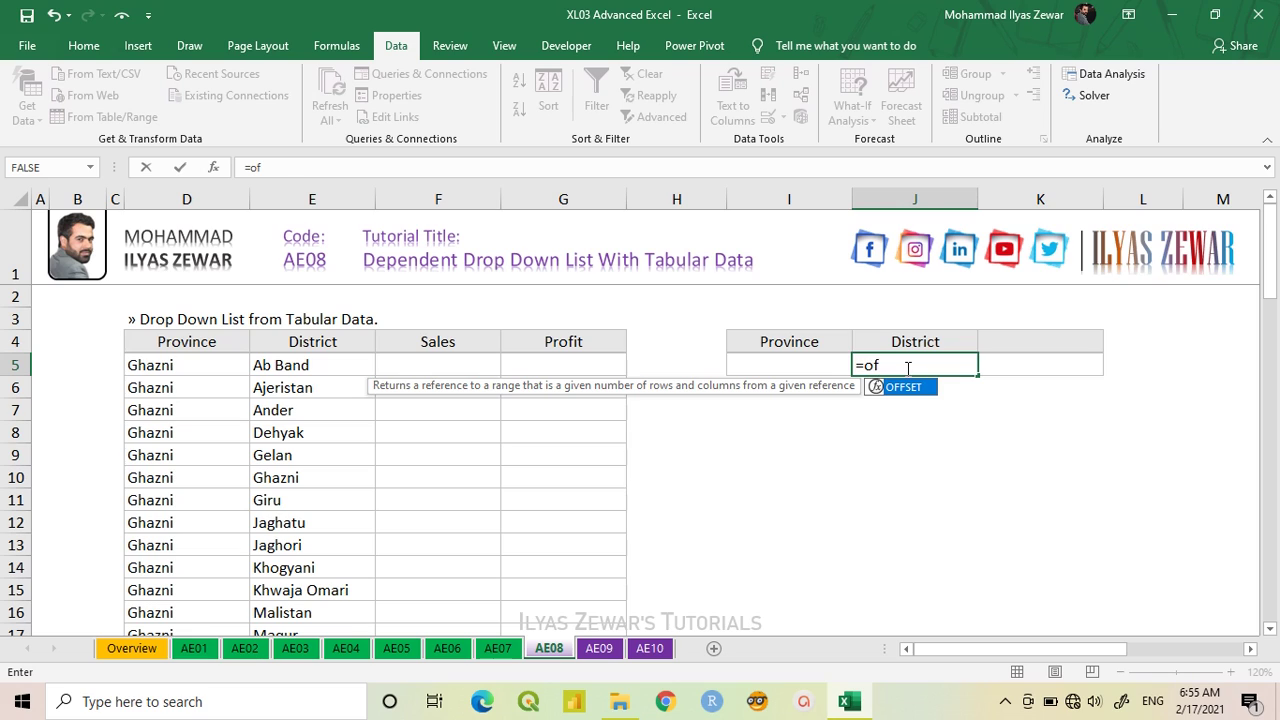
key("Tab")
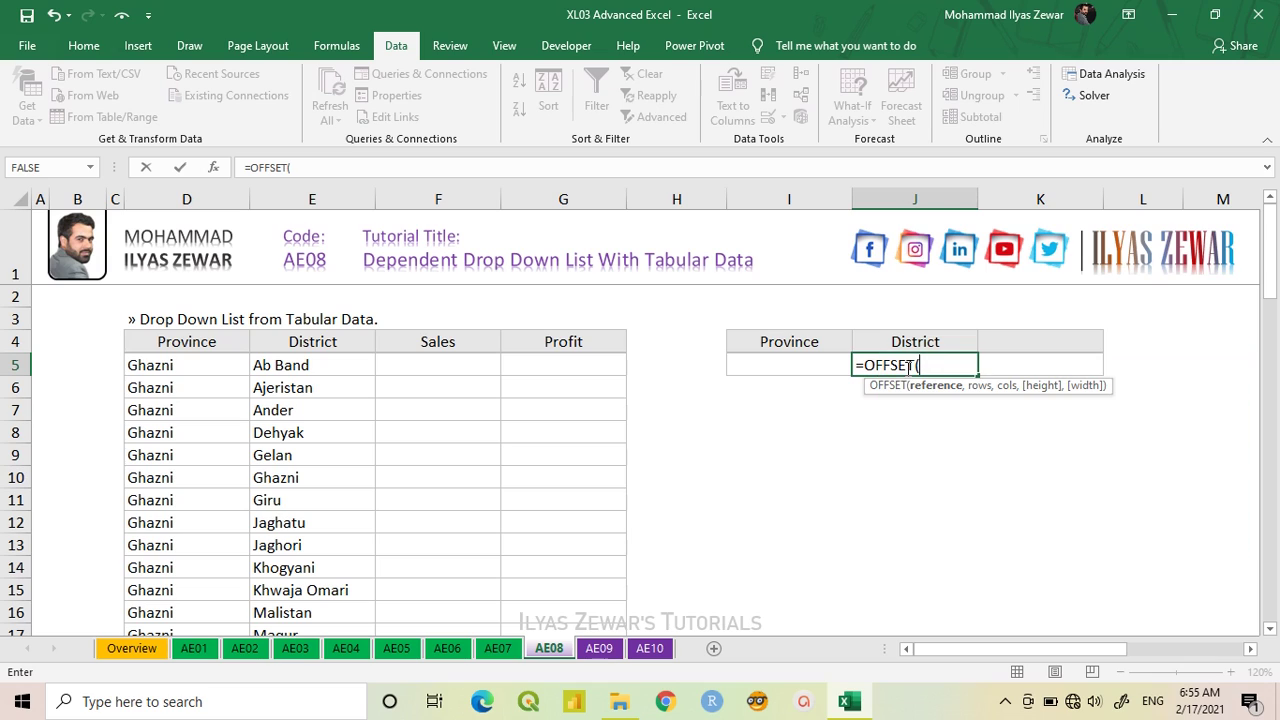
left_click(325, 342)
key("F4")
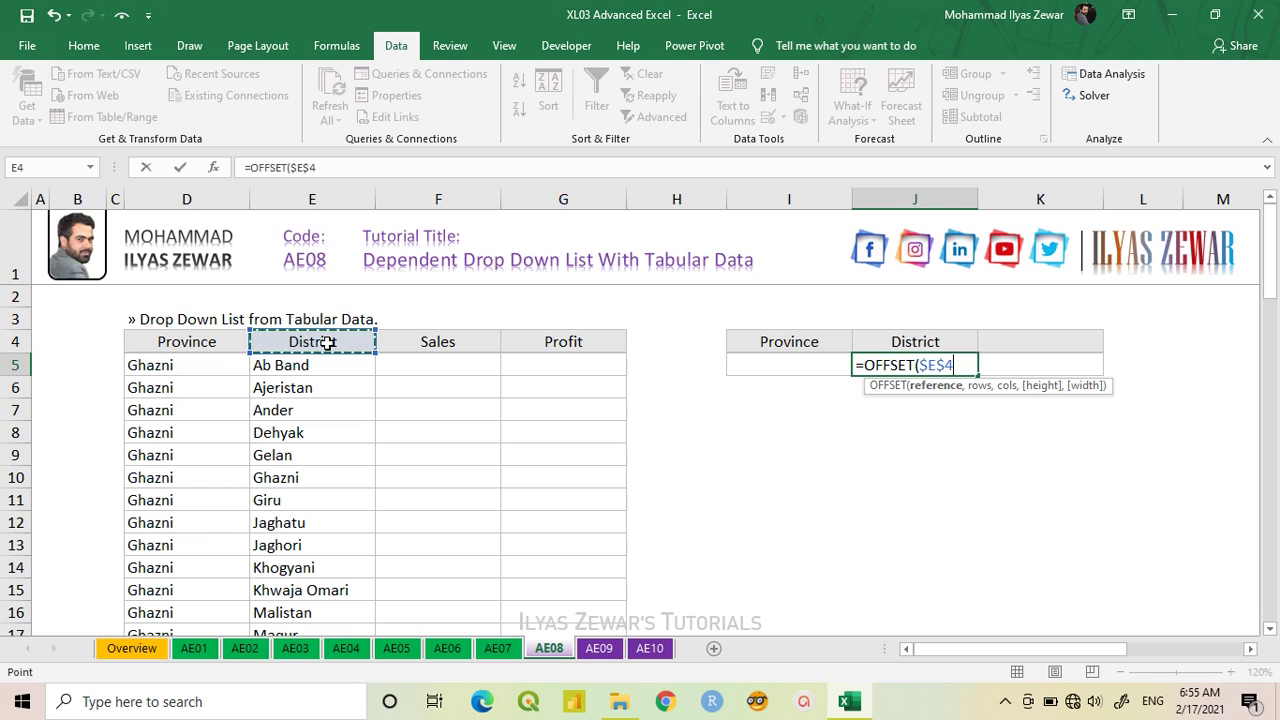
type(",")
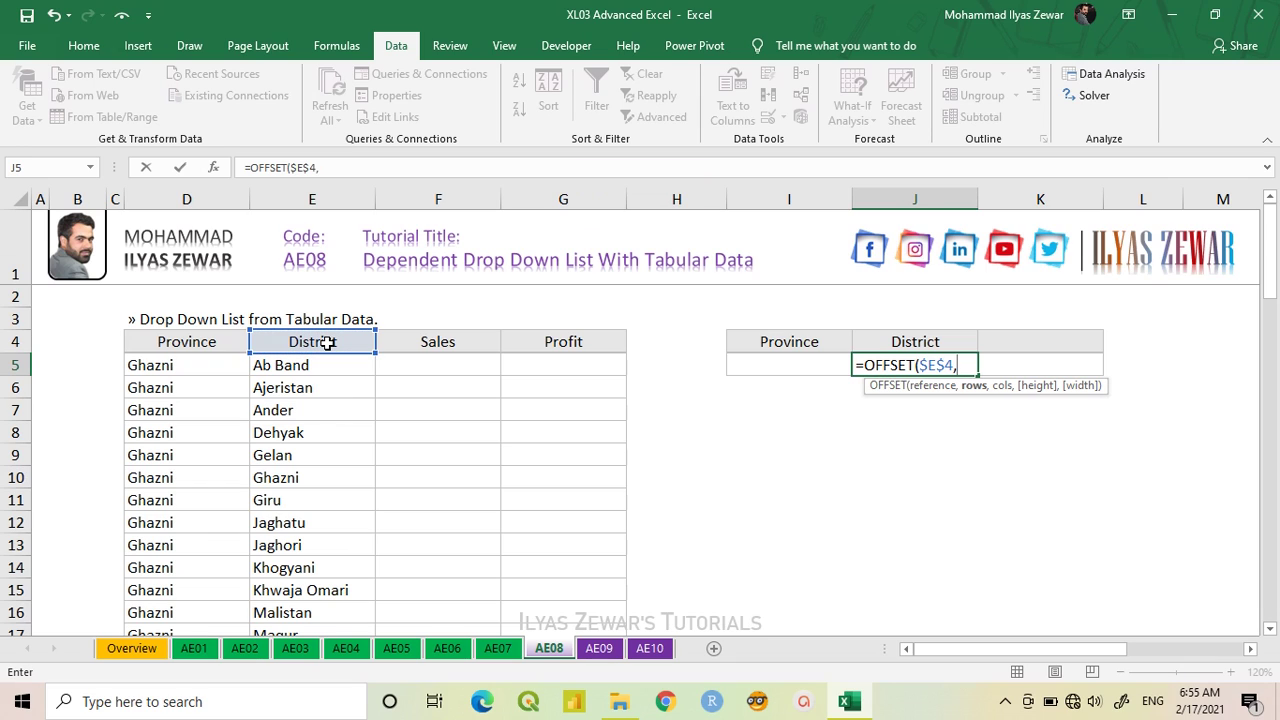
Add a MATCH function as the OFFSET rows argument, with the Province cell $I$5 as its absolute lookup value
type("mat")
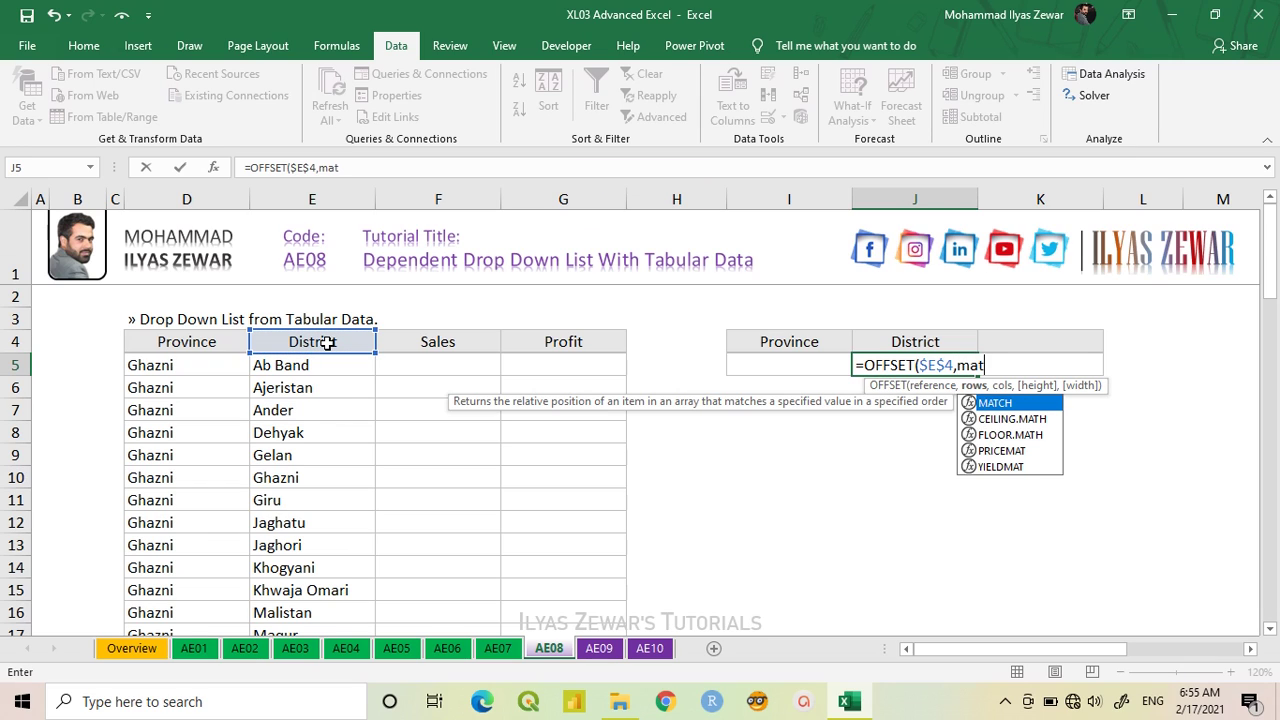
key("Tab")
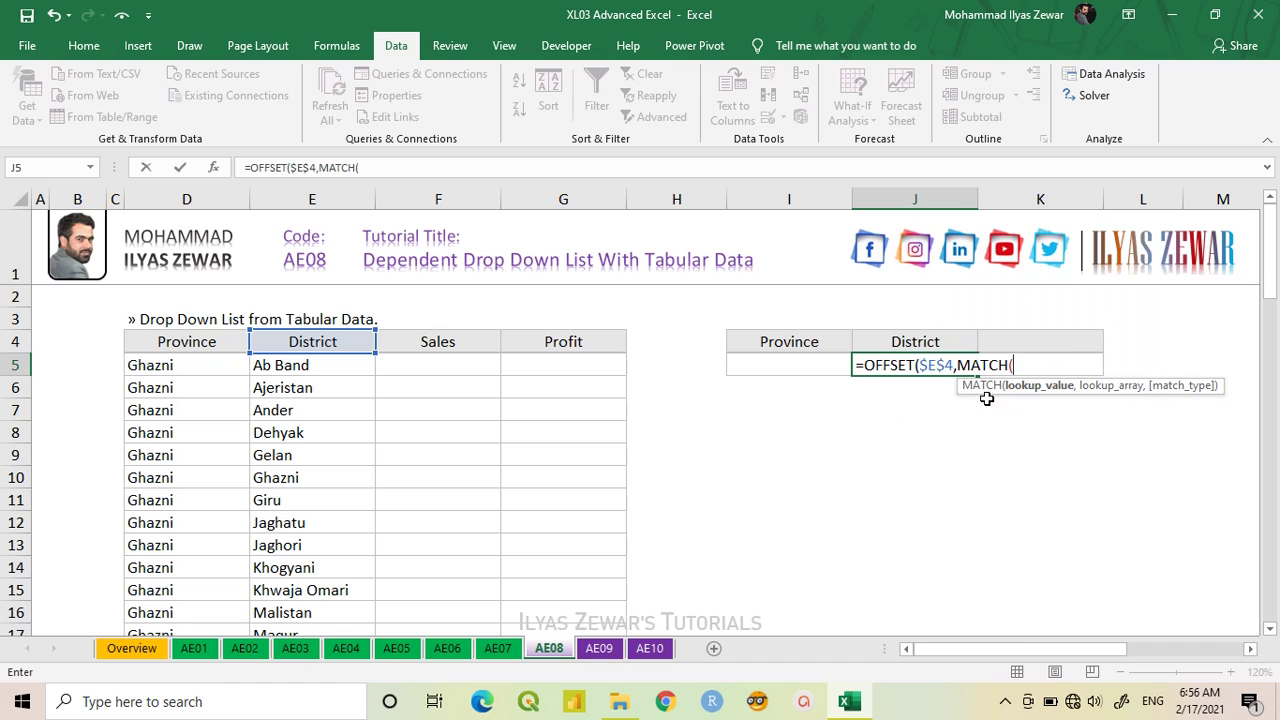
left_click(818, 366)
key("F4")
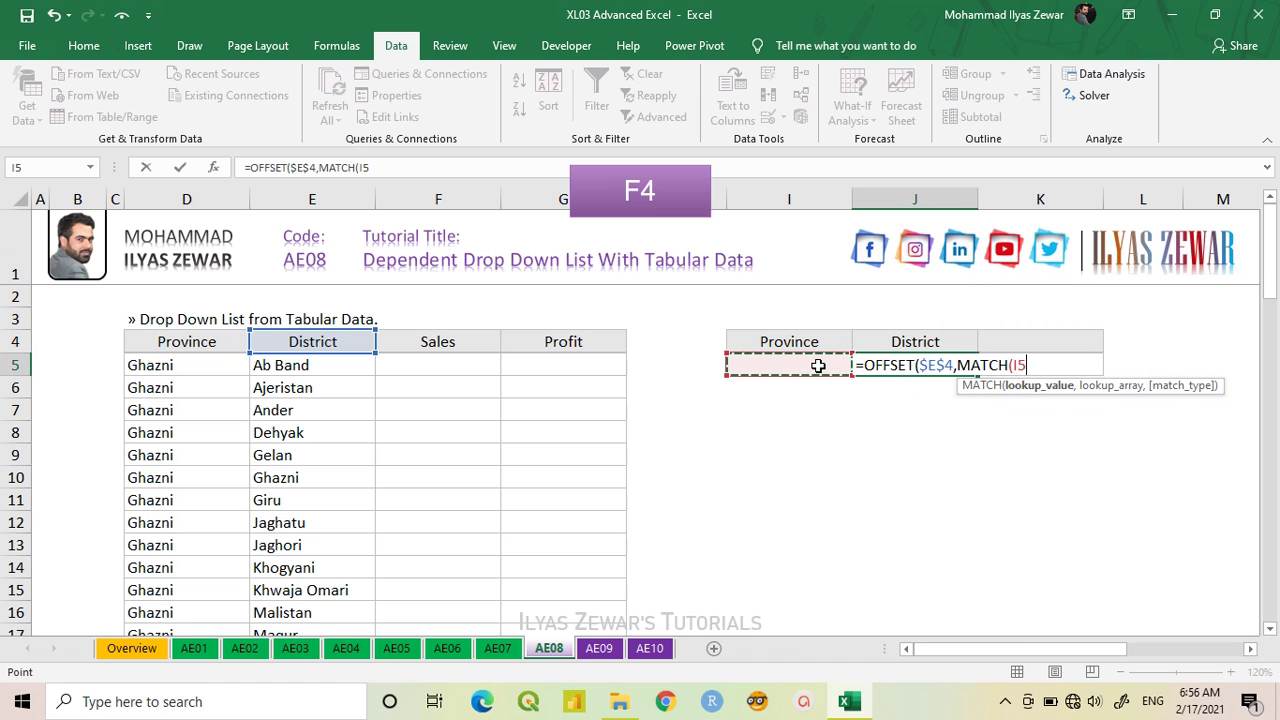
key("F4")
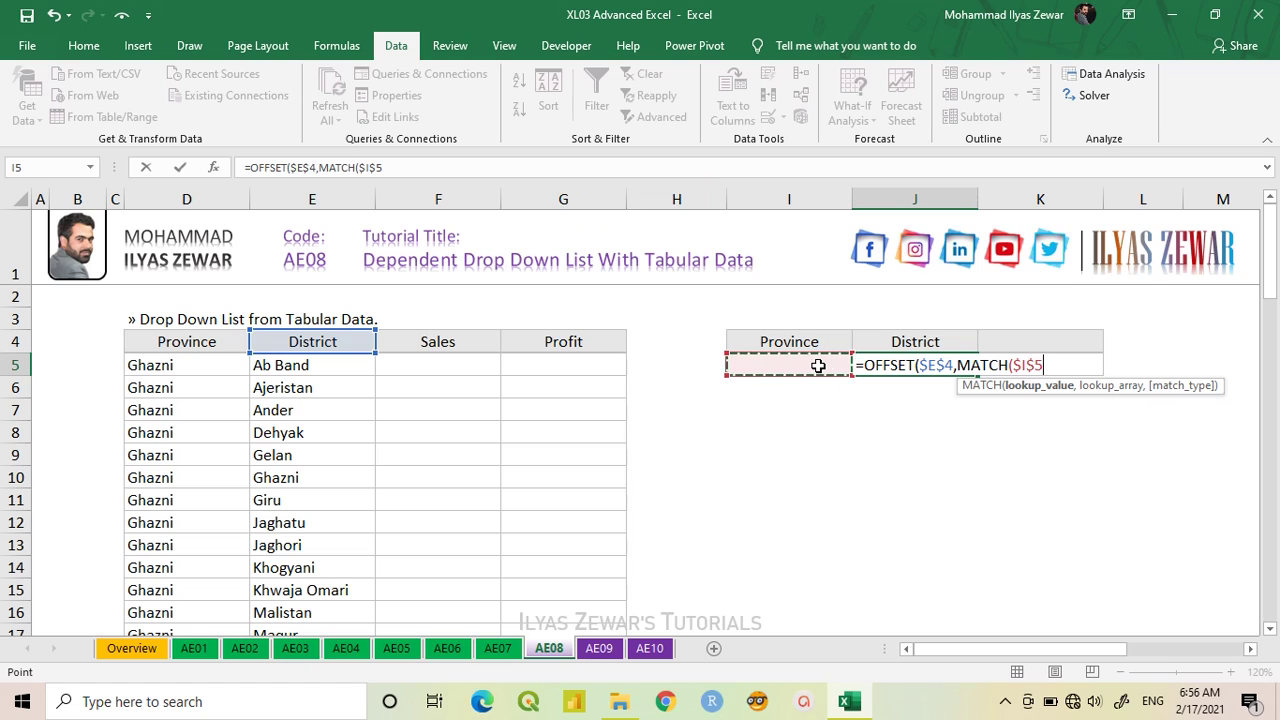
type(",")
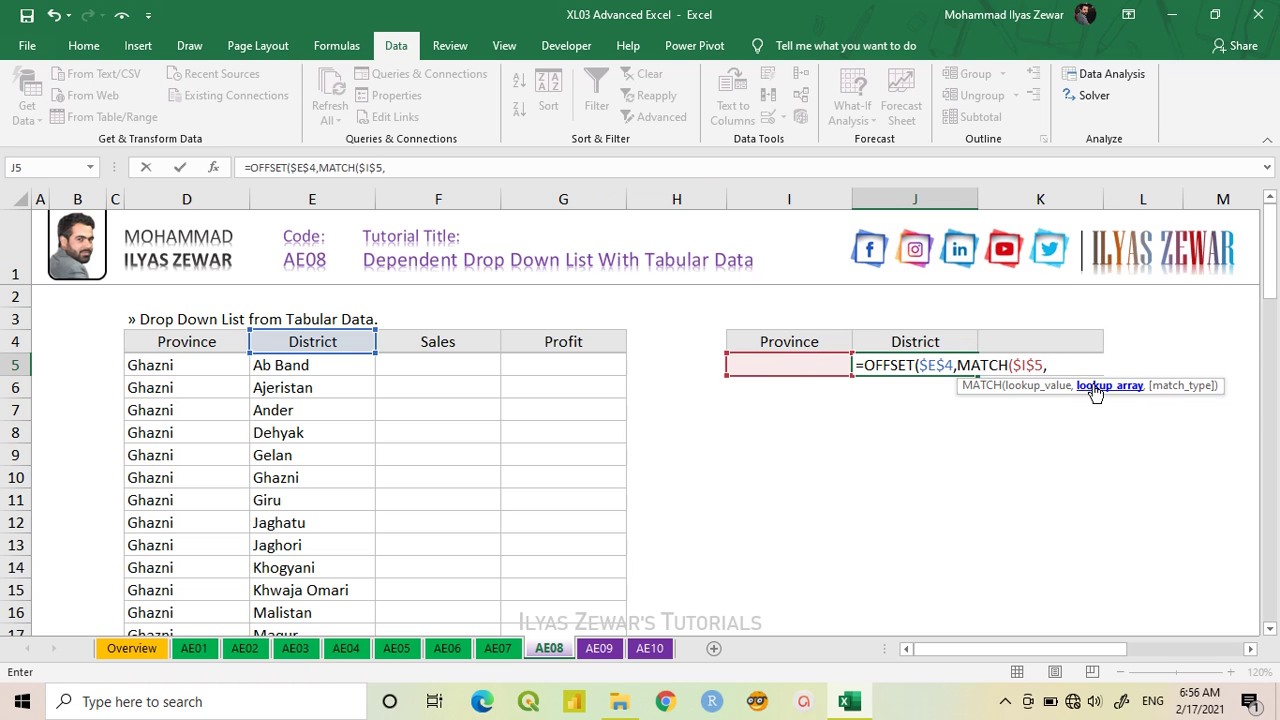
Complete the MATCH function with the Province column $D$5:$D$66 as lookup array and 0 for an exact match
left_click(177, 366)
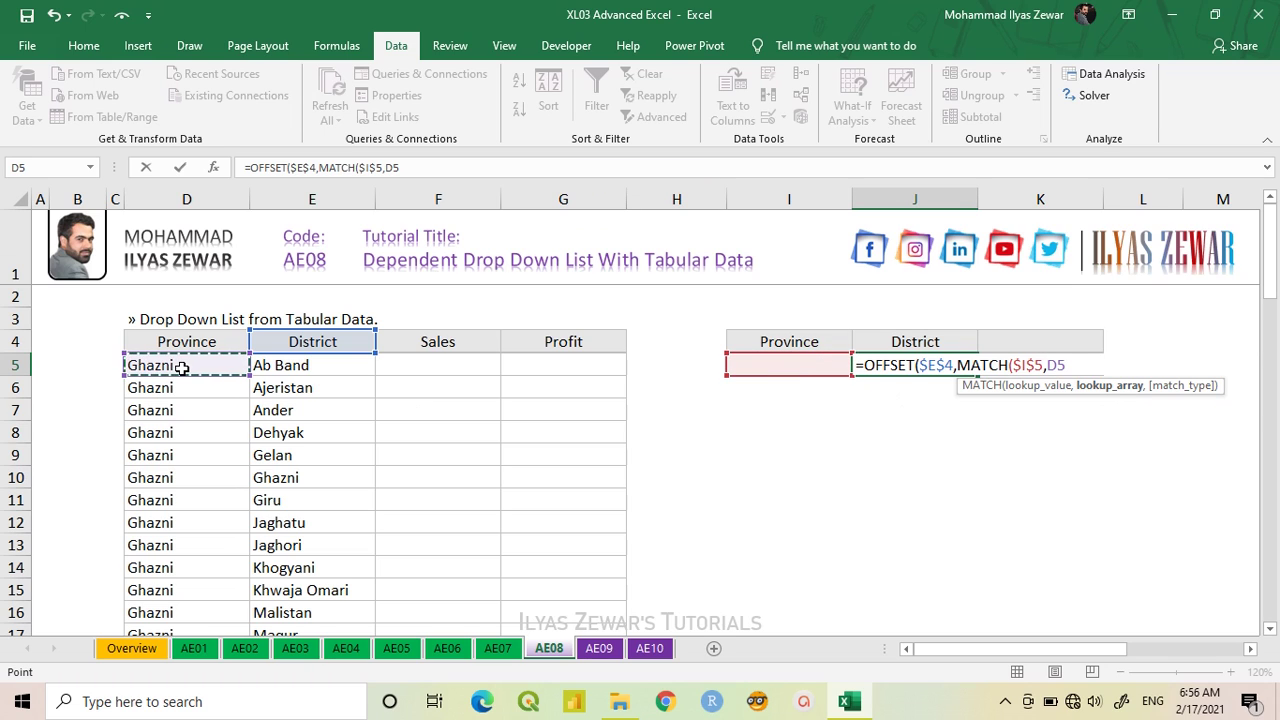
key("ctrl+shift+Down")
key("F4")
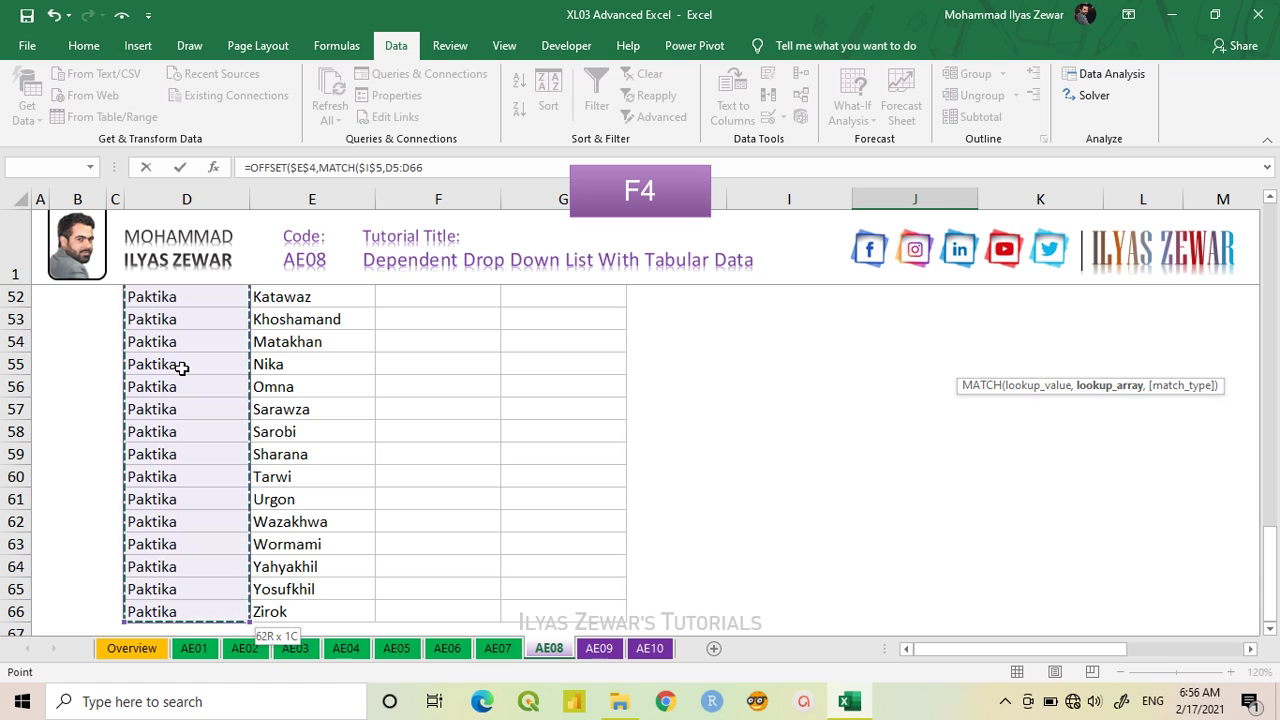
type(",")
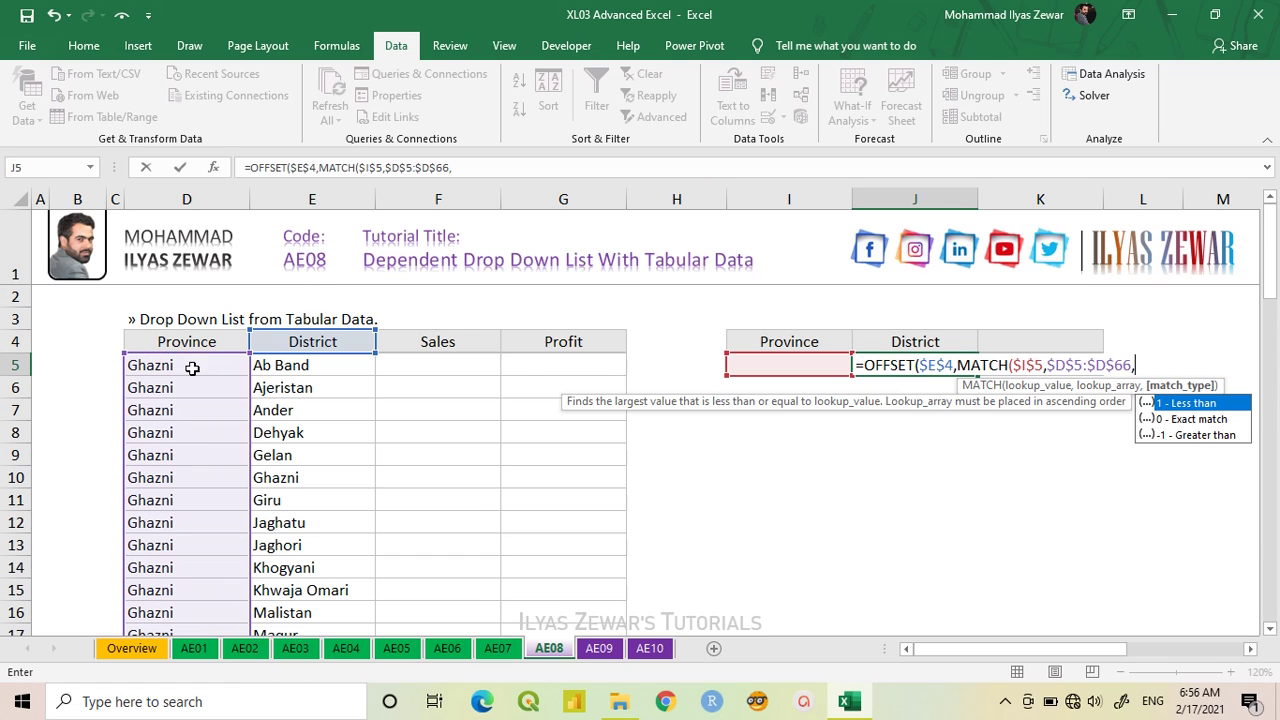
key("Down")
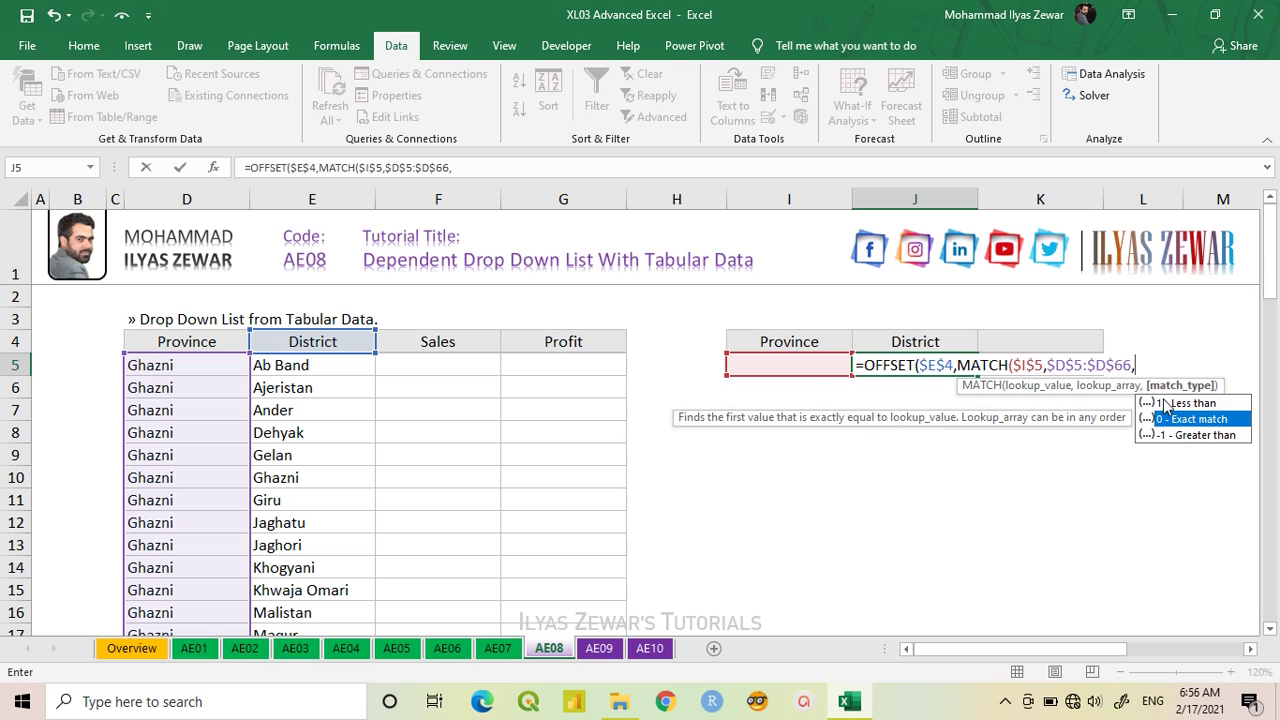
key("Tab")
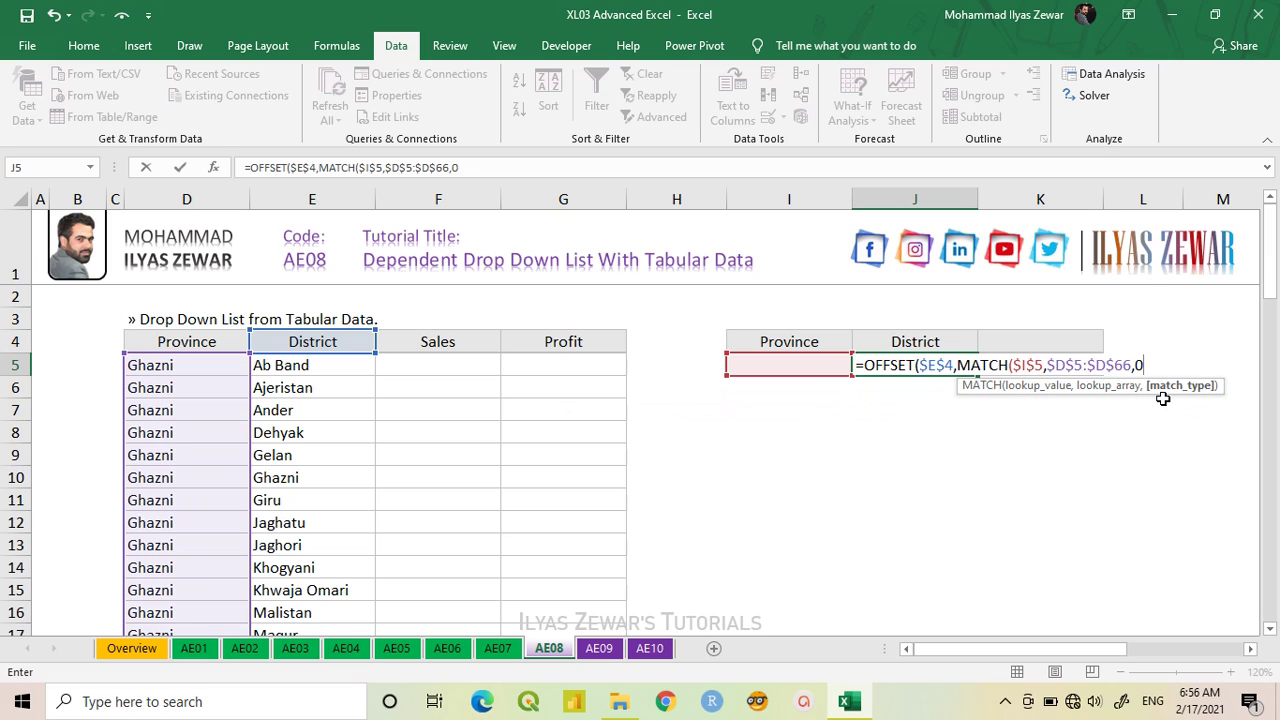
type("),")
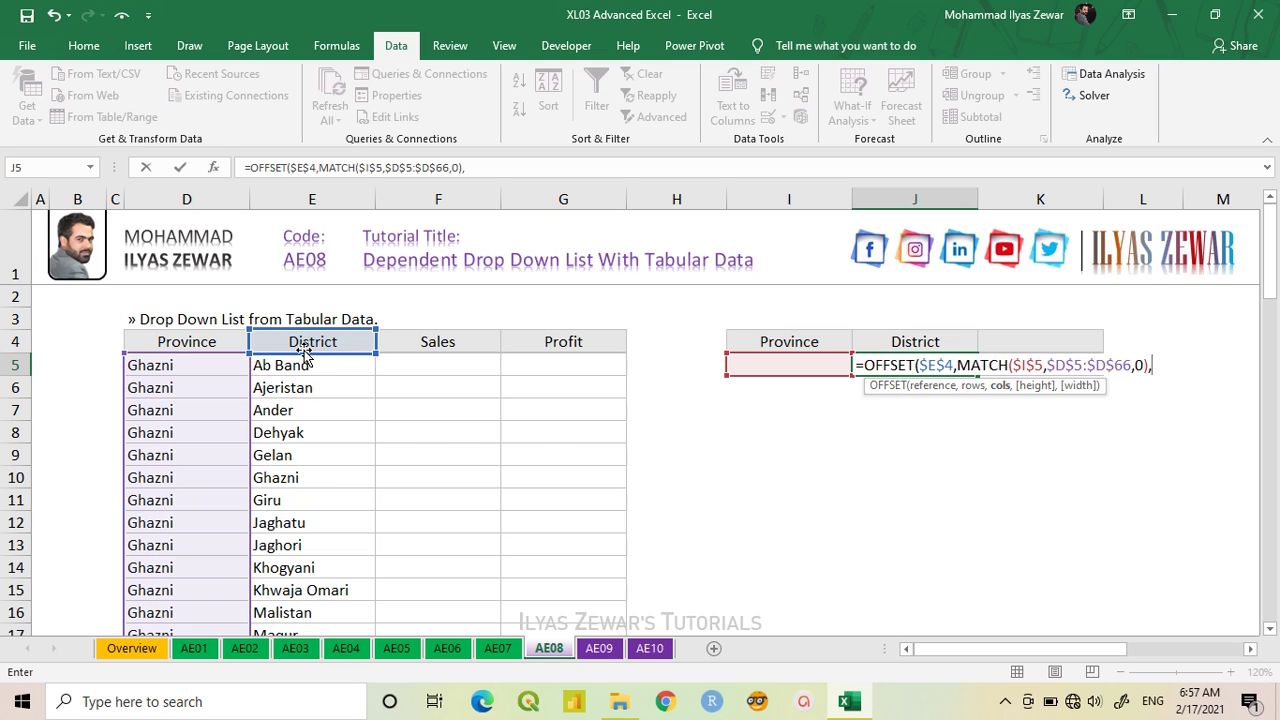
Set the OFFSET cols argument to 0 and insert a COUNTIF function for the height argument
type("0,")
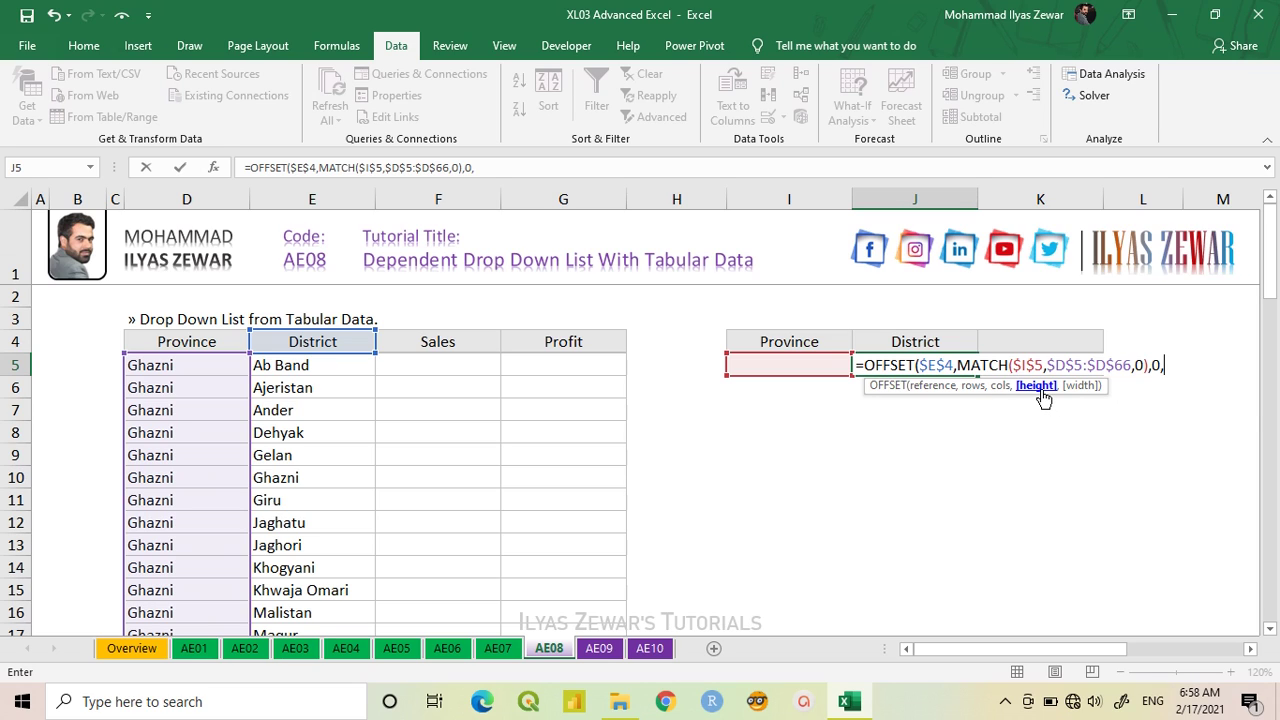
type("coun")
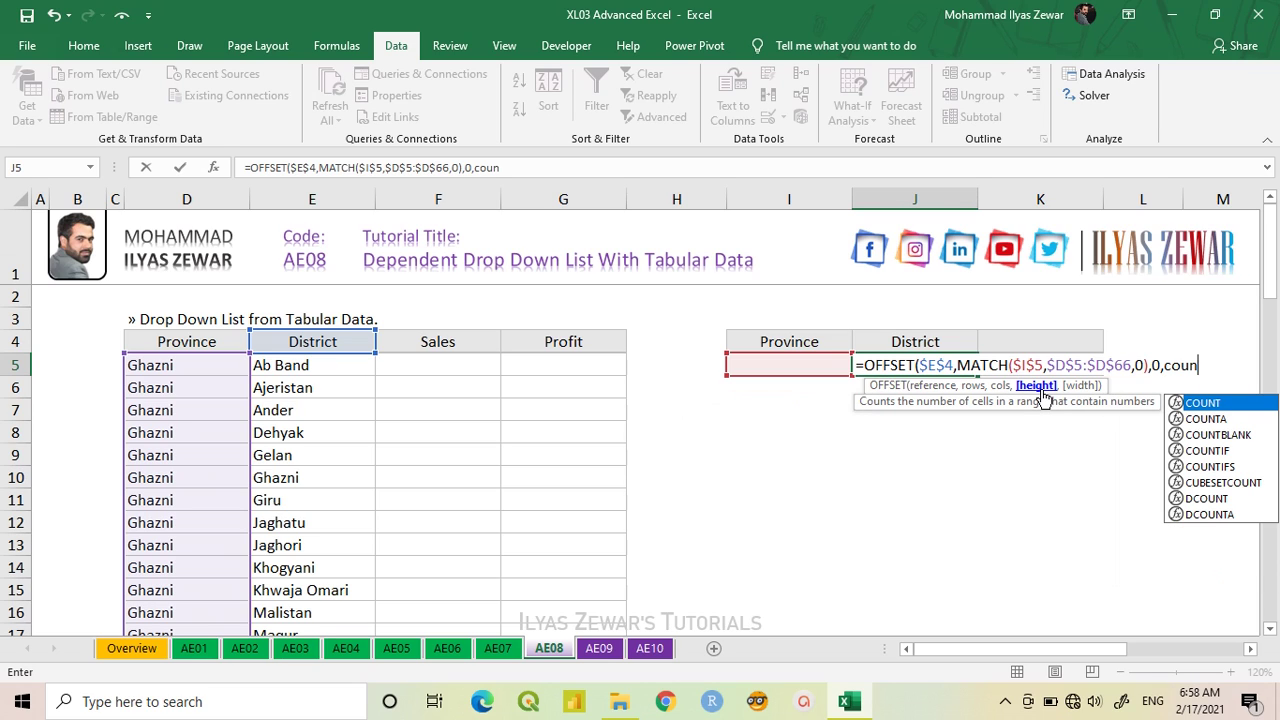
key("Down")
key("Down")
key("Down")
key("Tab")
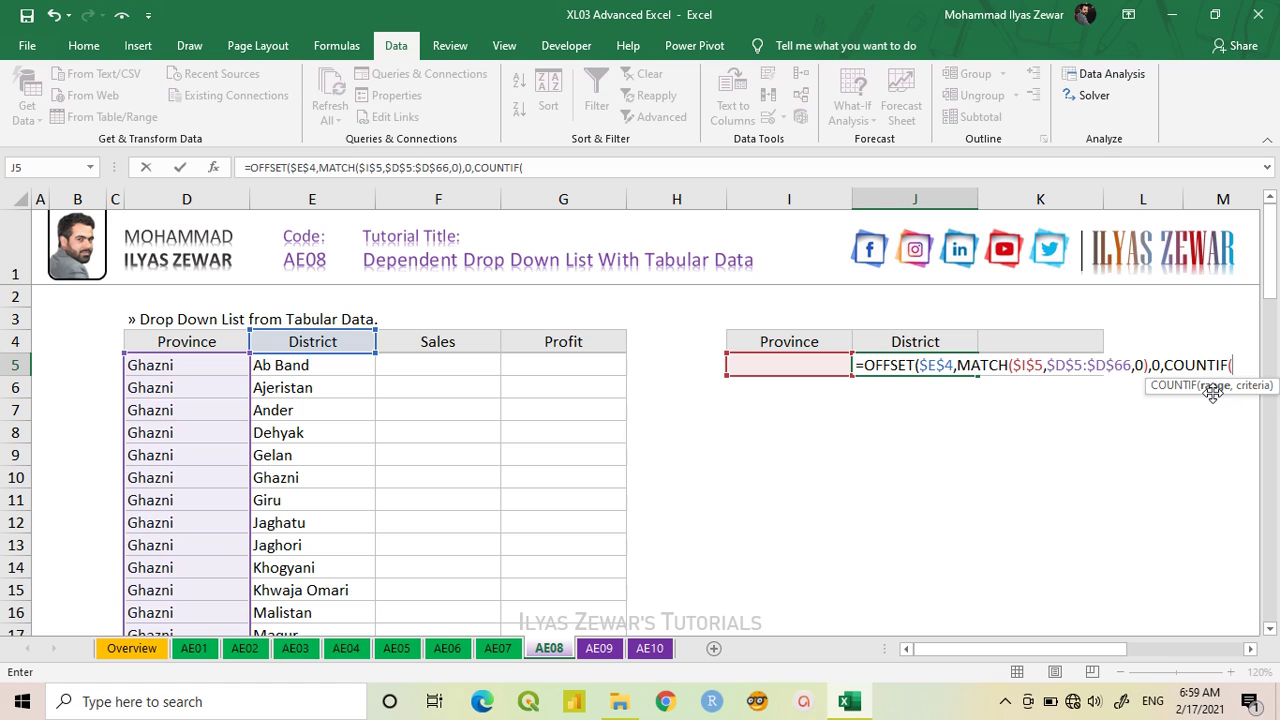
Complete the COUNTIF function with range $D$5:$D$66 and criteria $I$5, and continue to the OFFSET width argument
left_click(215, 366)
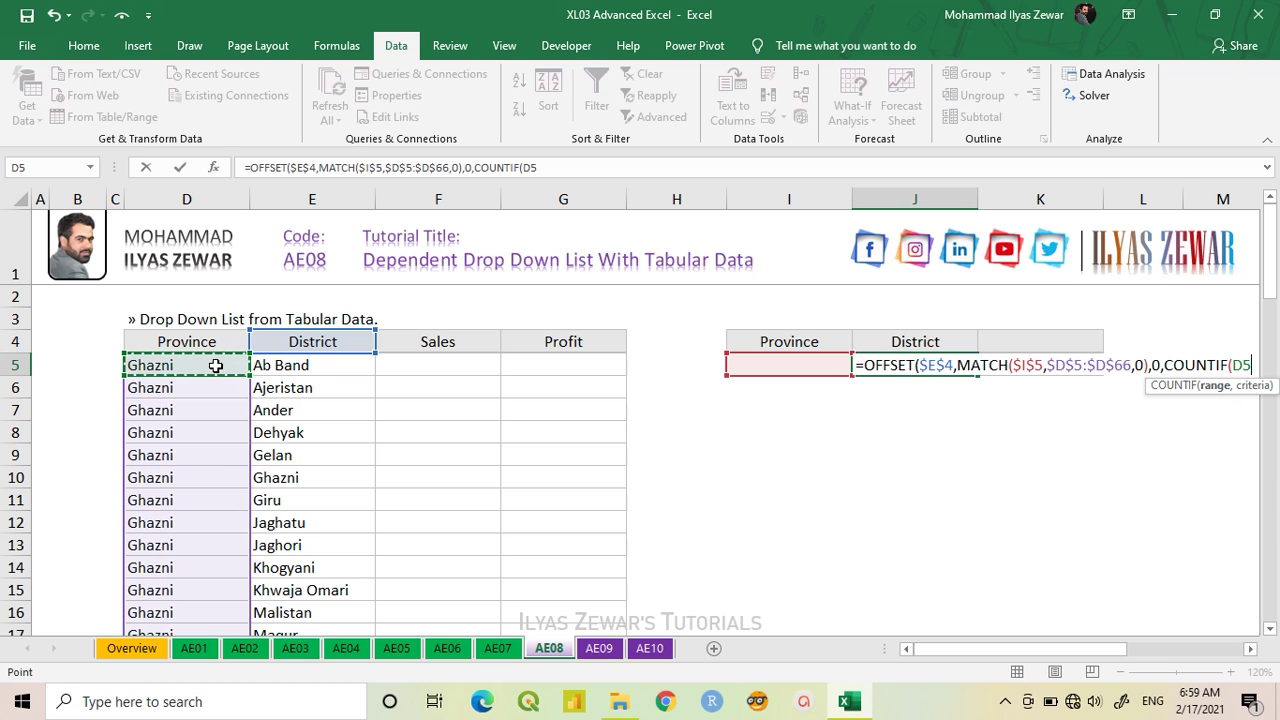
key("ctrl+shift+Down")
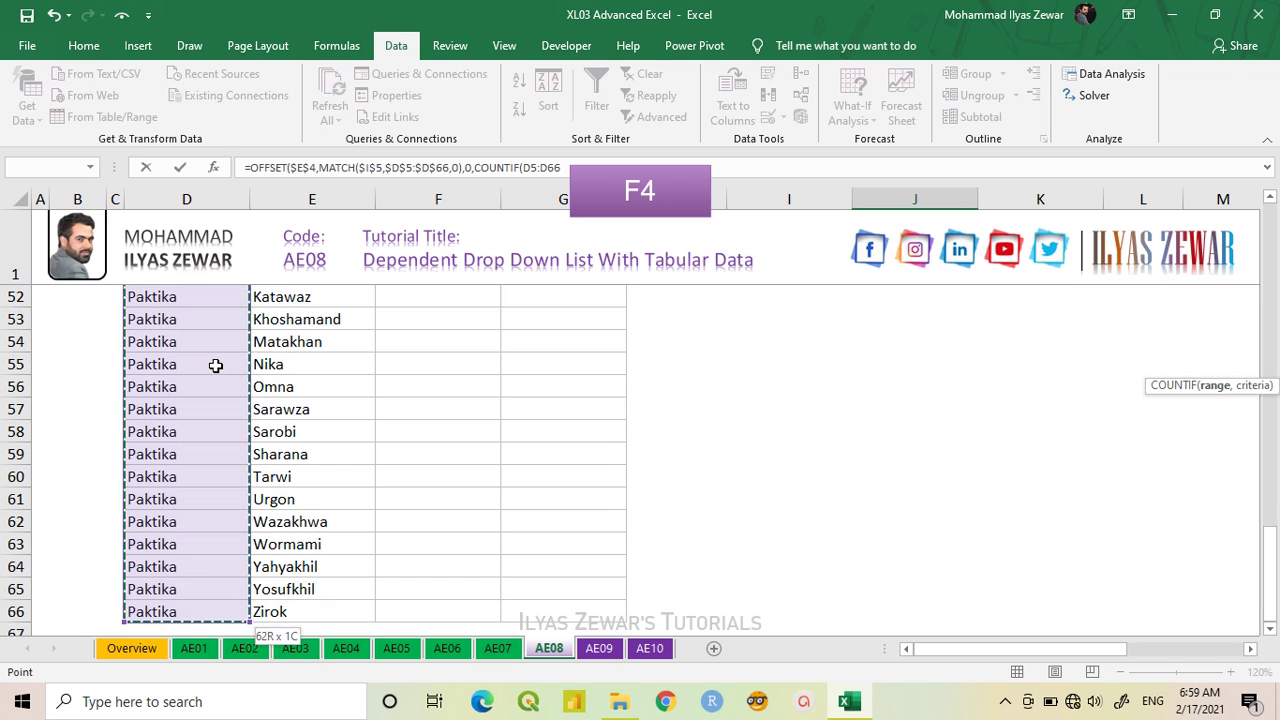
key("F4")
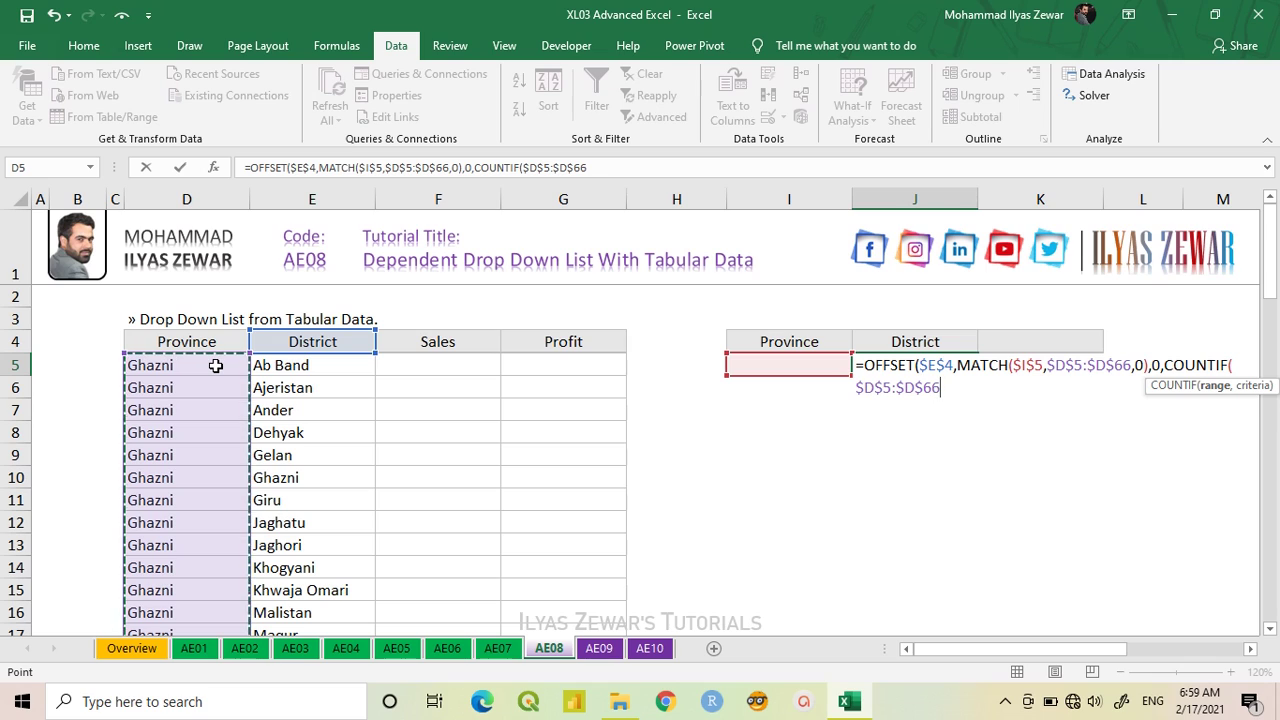
type(",")
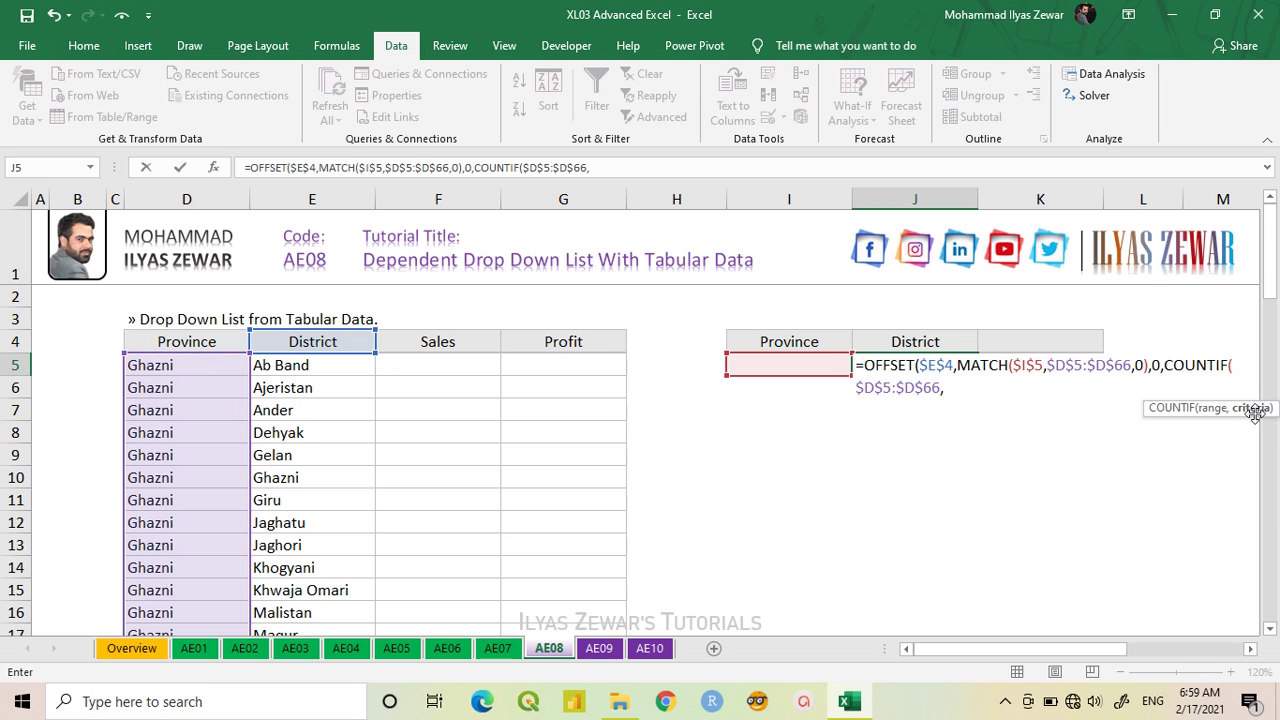
left_click(804, 366)
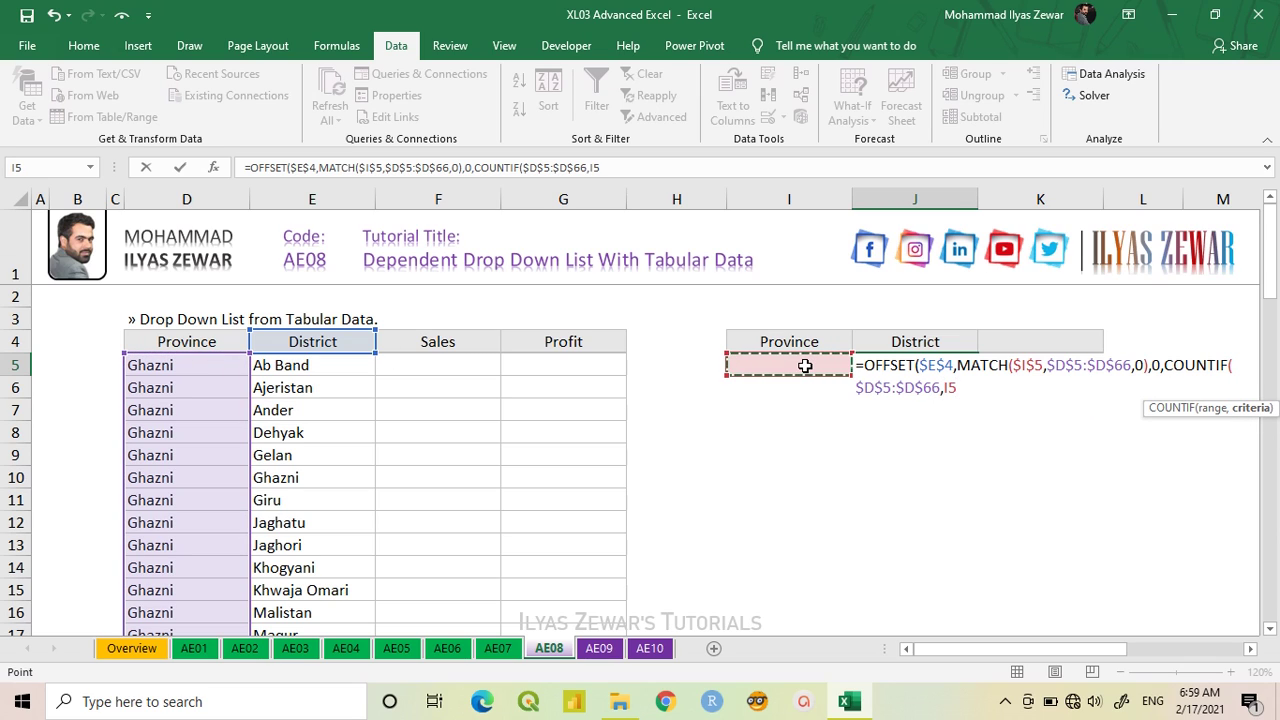
key("F4")
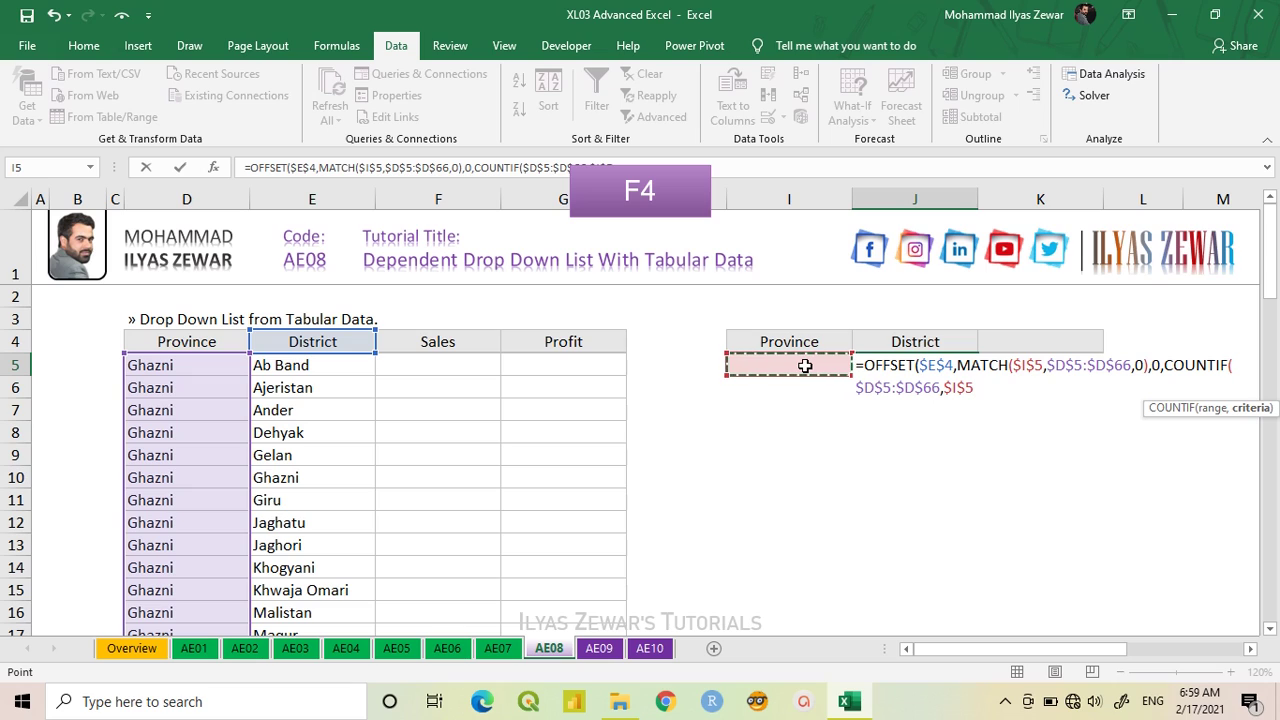
type(")")
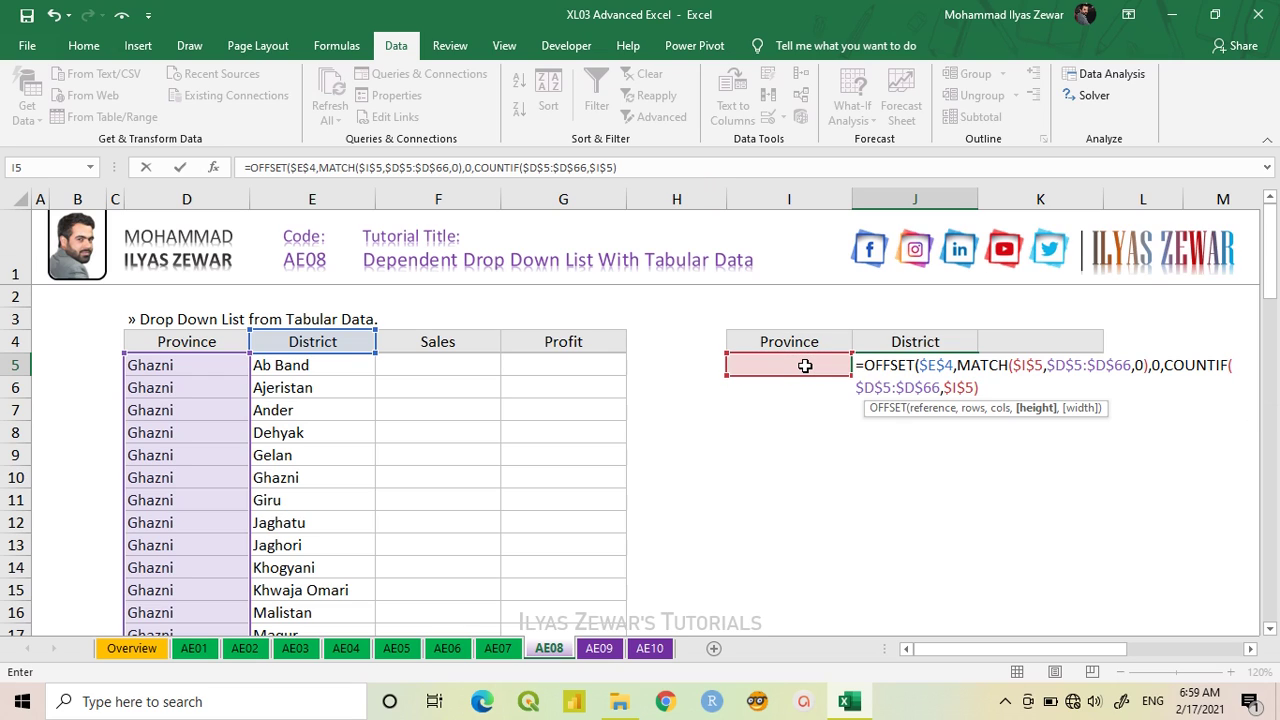
type(",")
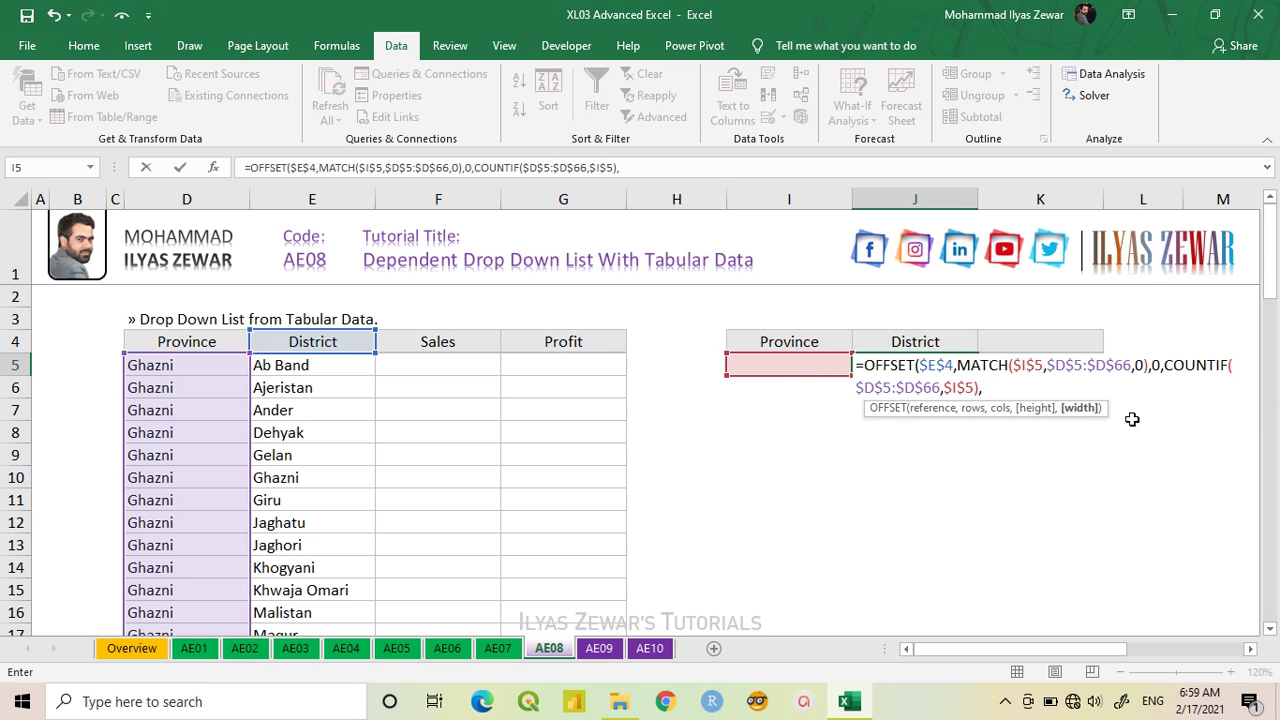
Complete the District formula with an OFFSET width of 1 and select Ghazni as the Province in I5
type("1)")
key("Return")
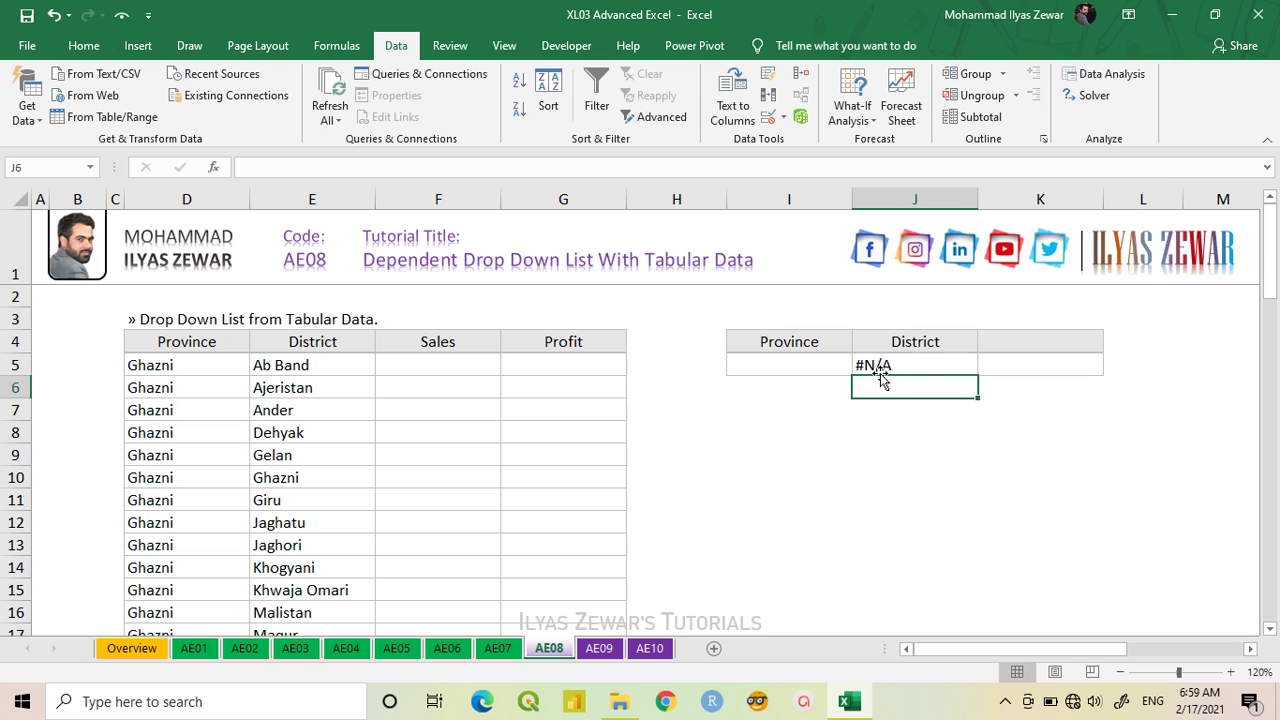
left_click(830, 368)
left_click(858, 370)
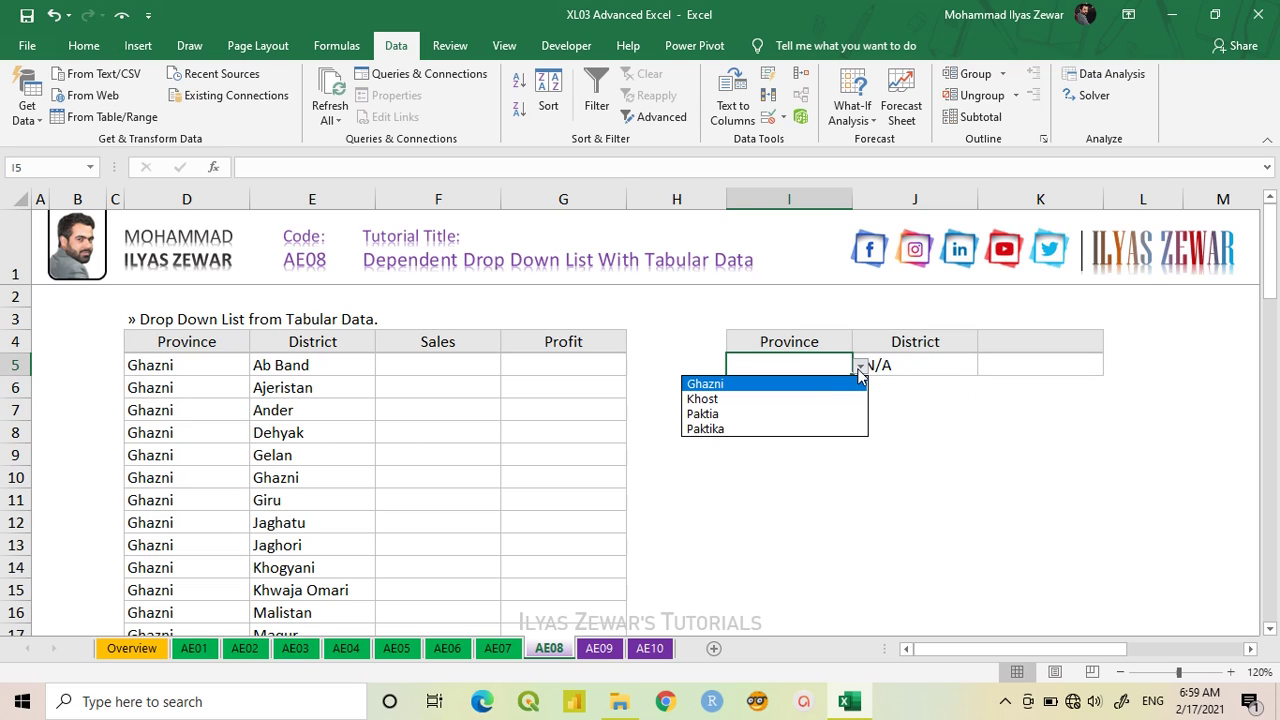
left_click(835, 384)
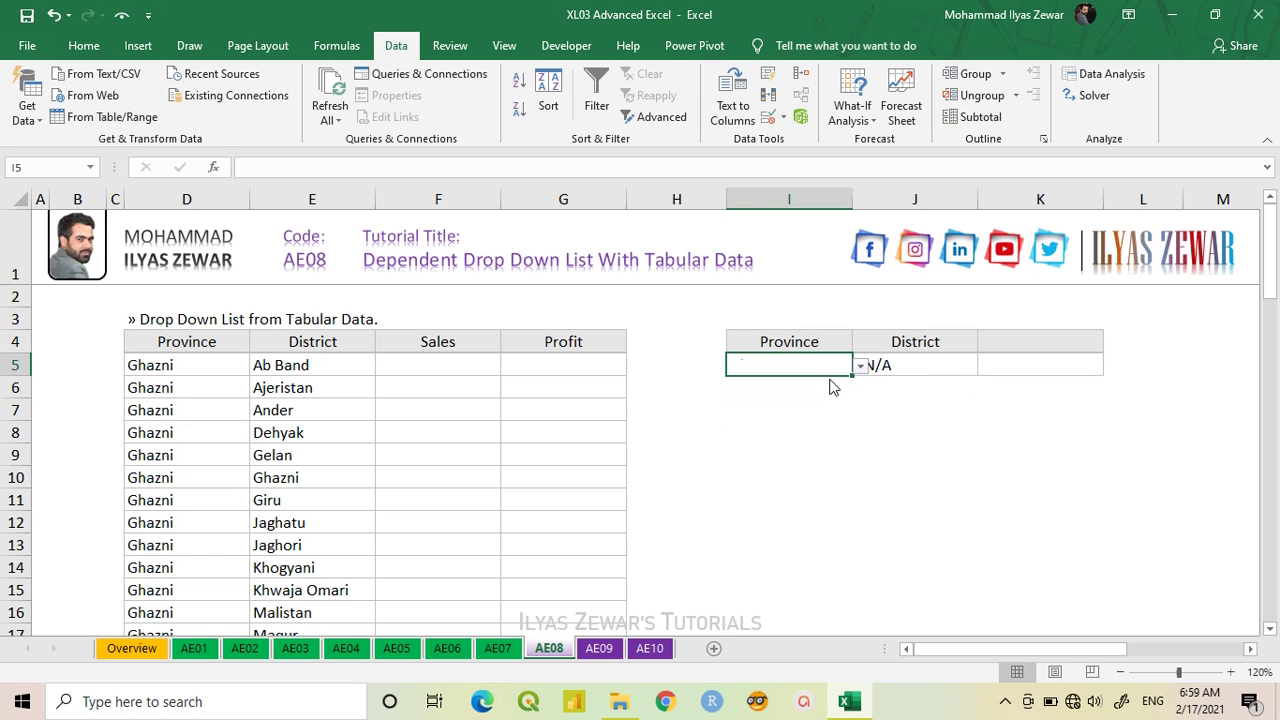
left_click(903, 370)
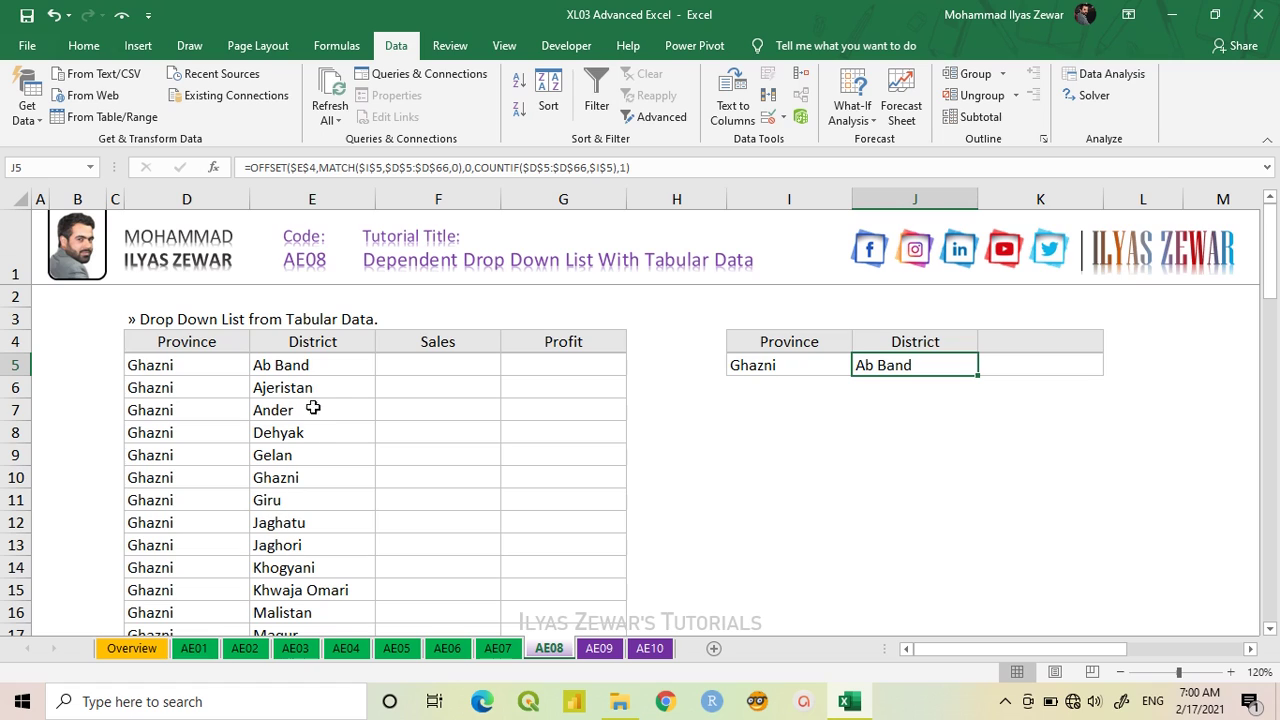
Evaluate the OFFSET expression inside cell J5 to inspect the array it returns, and restore the formula text
double_click(917, 365)
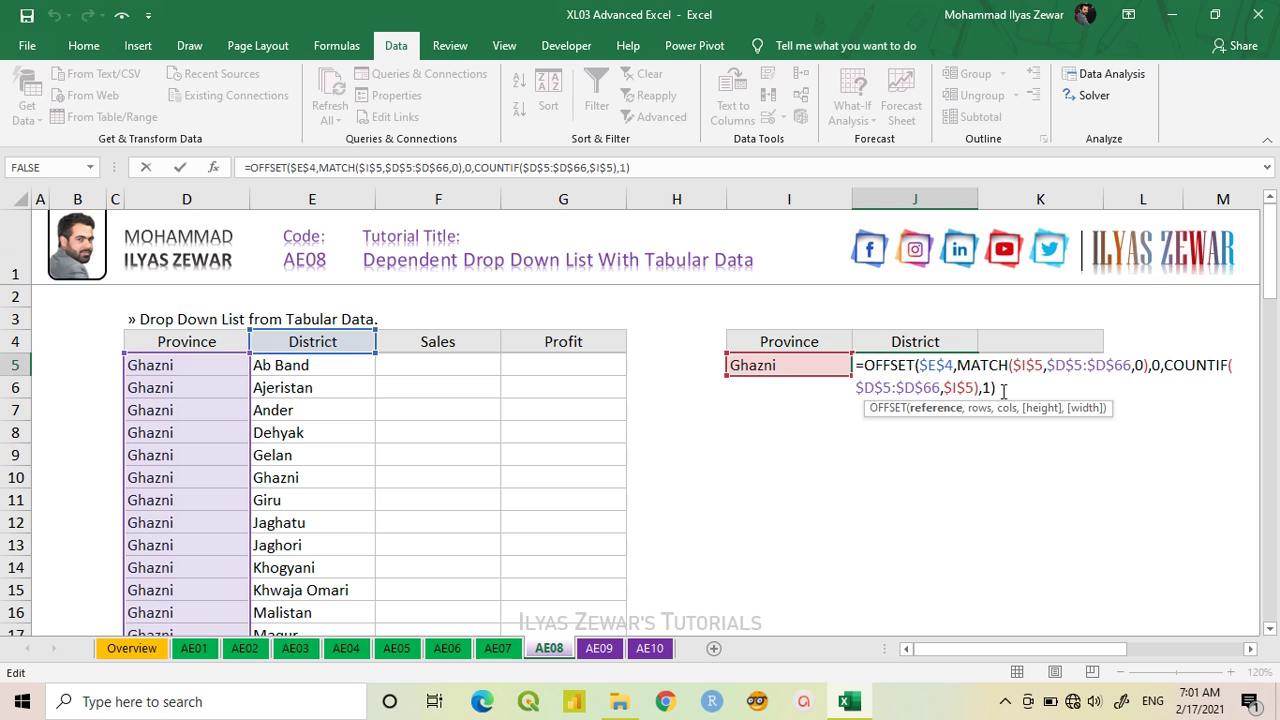
left_click_drag(997, 388, 860, 368)
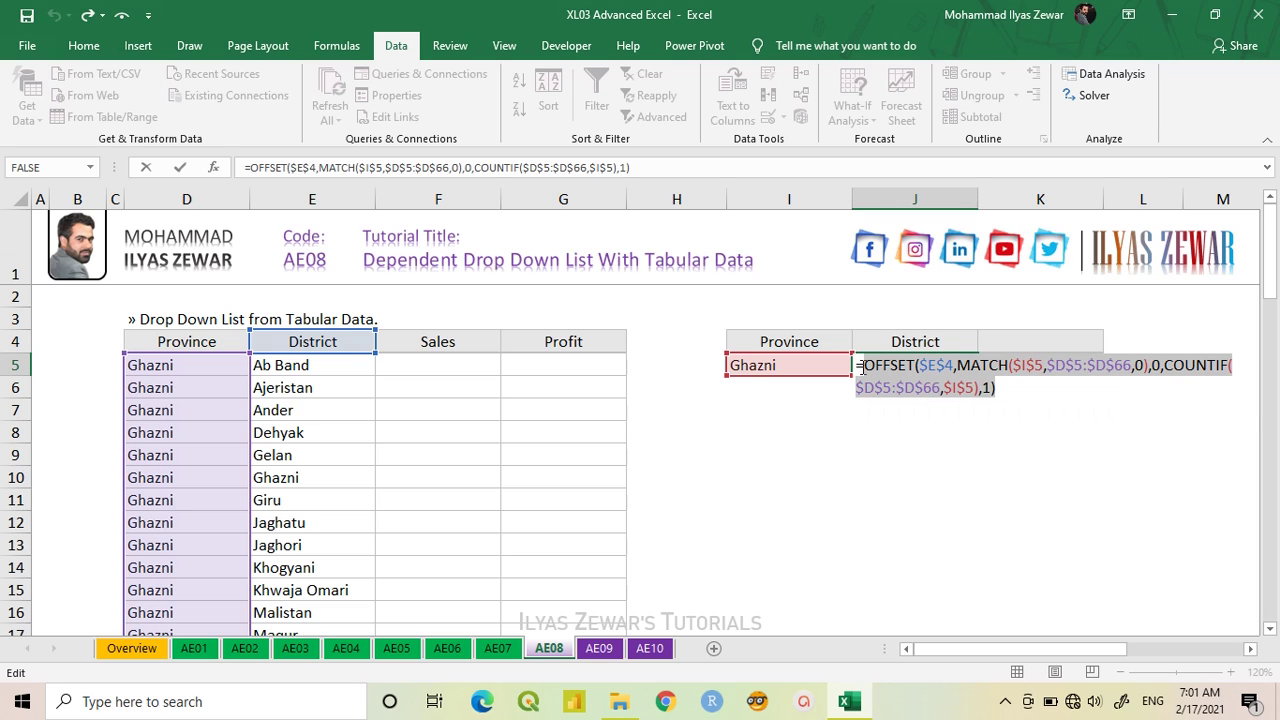
key("F9")
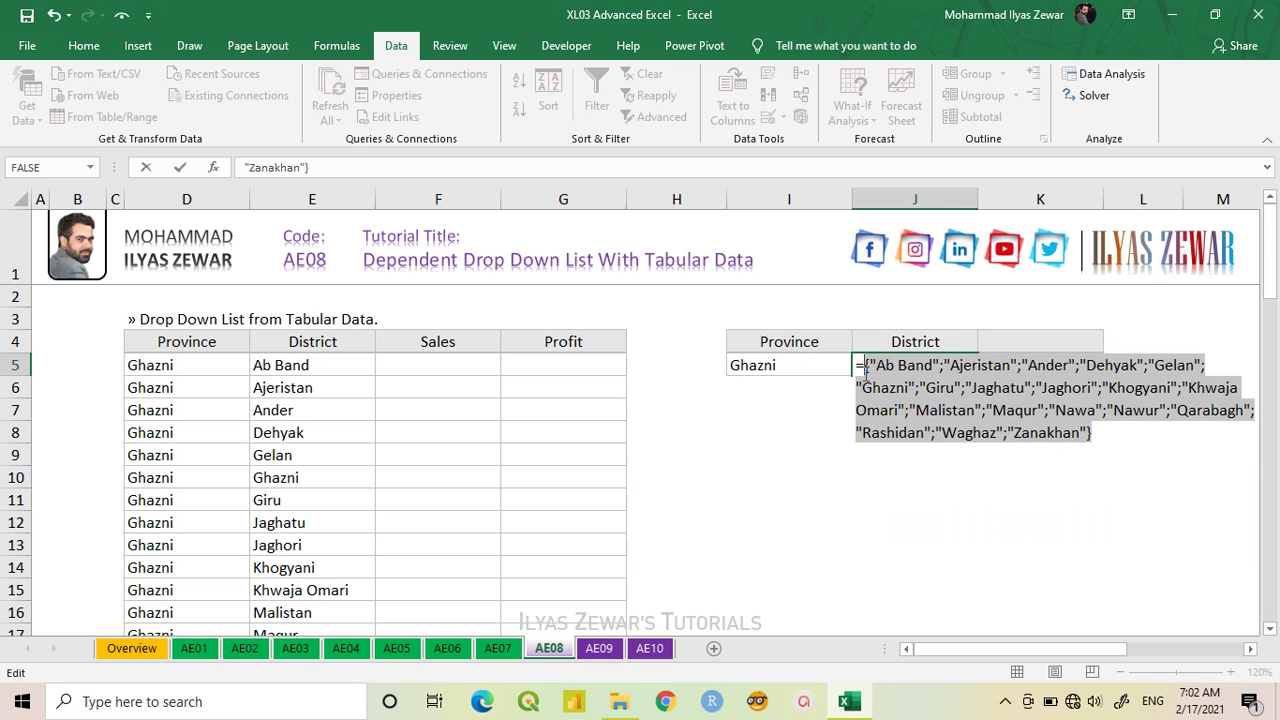
key("ctrl+z")
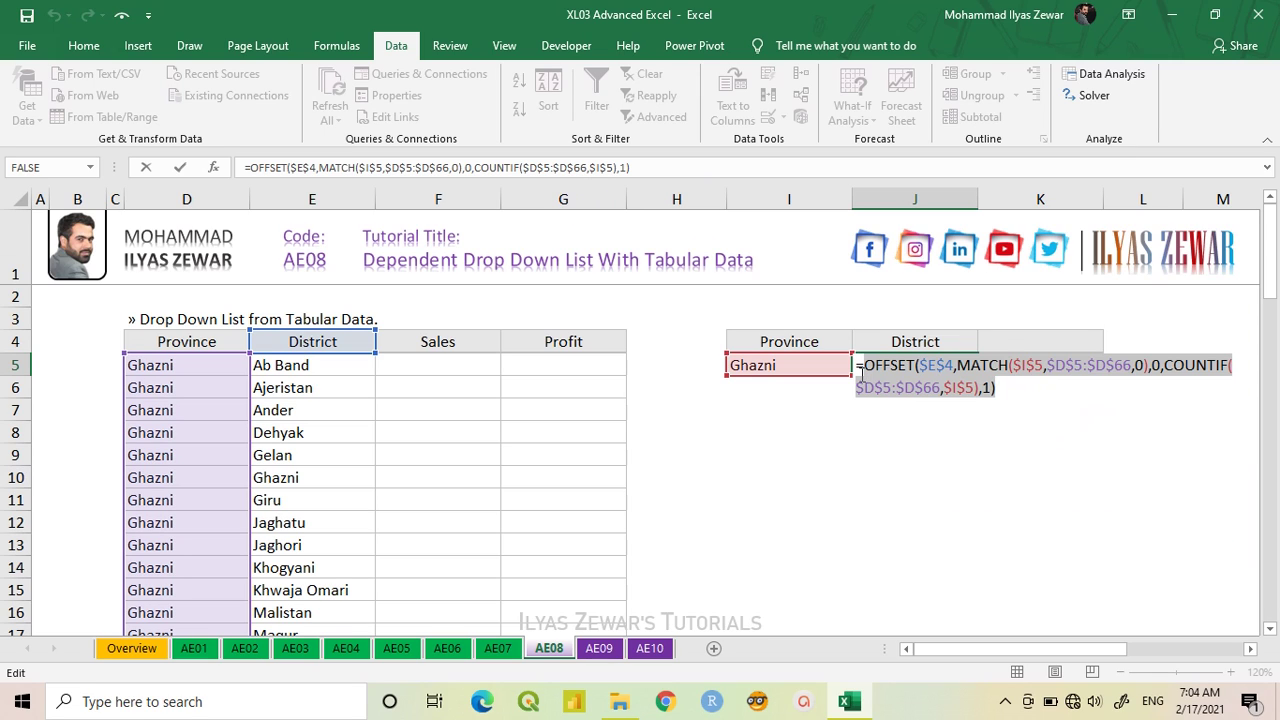
Copy the J5 formula without its equals sign and use it, preceded by =, as the source of a List data validation on J5
key("ctrl+c")
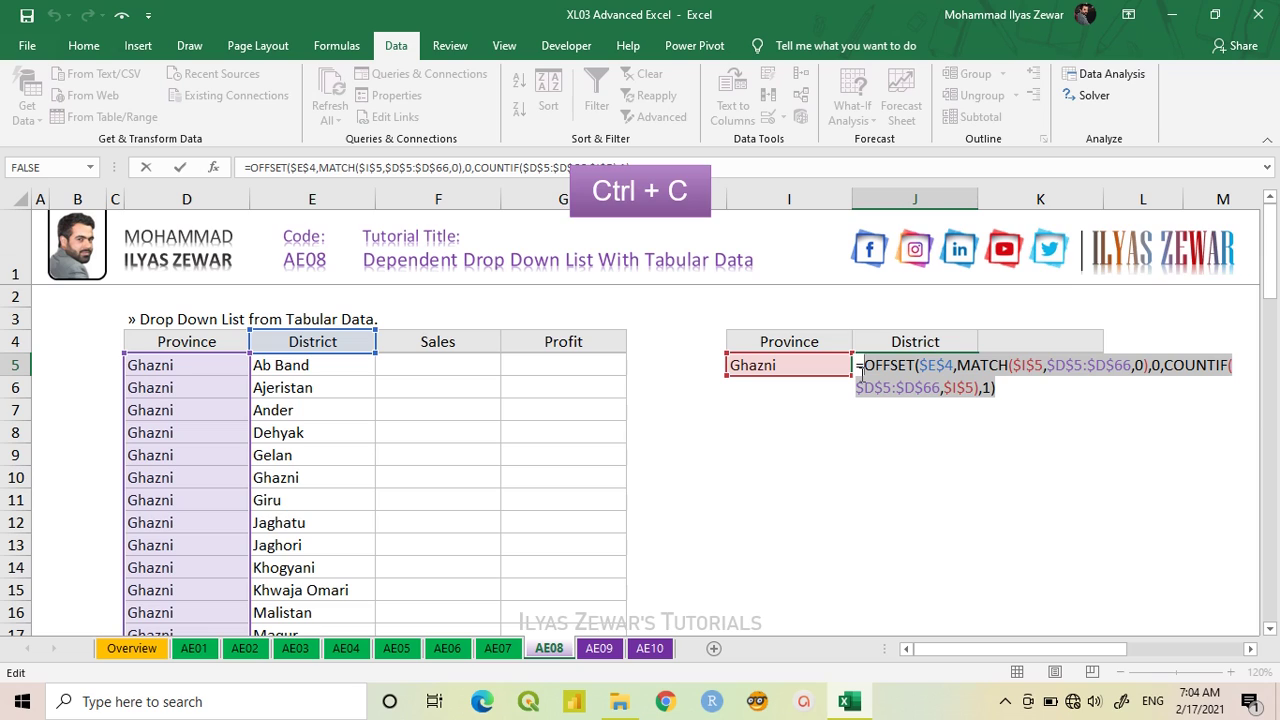
key("Escape")
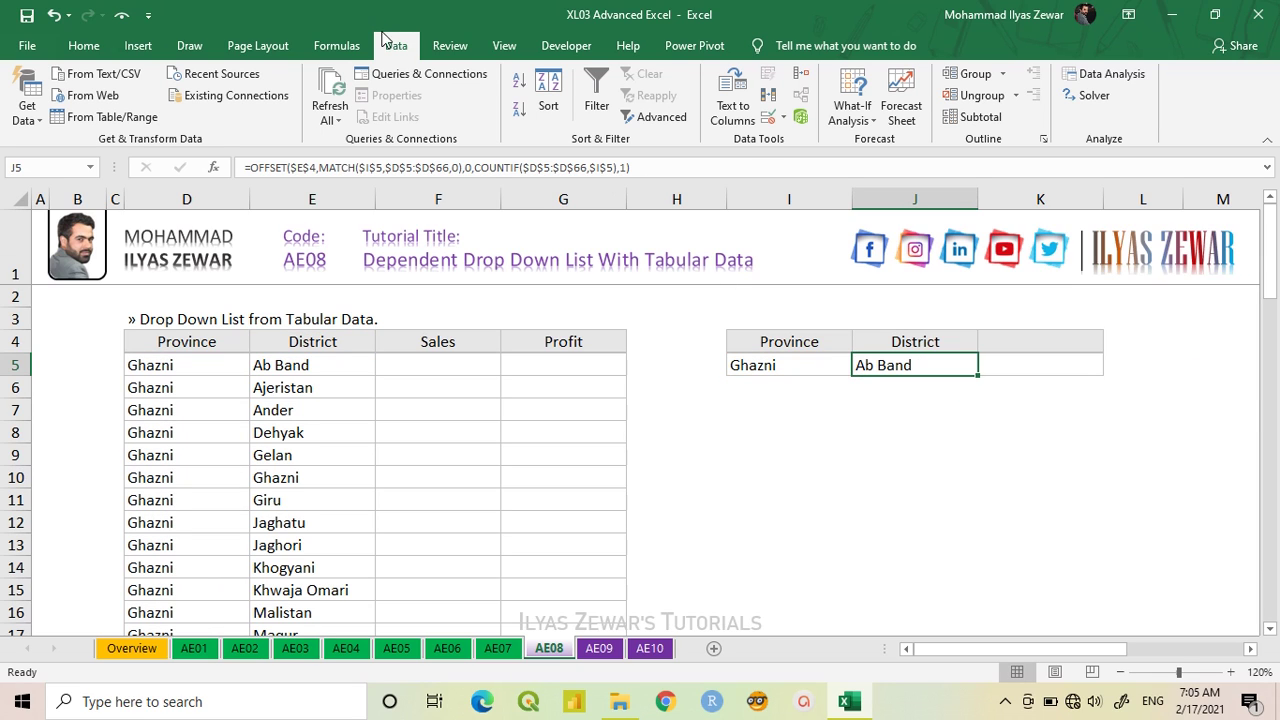
left_click(768, 119)
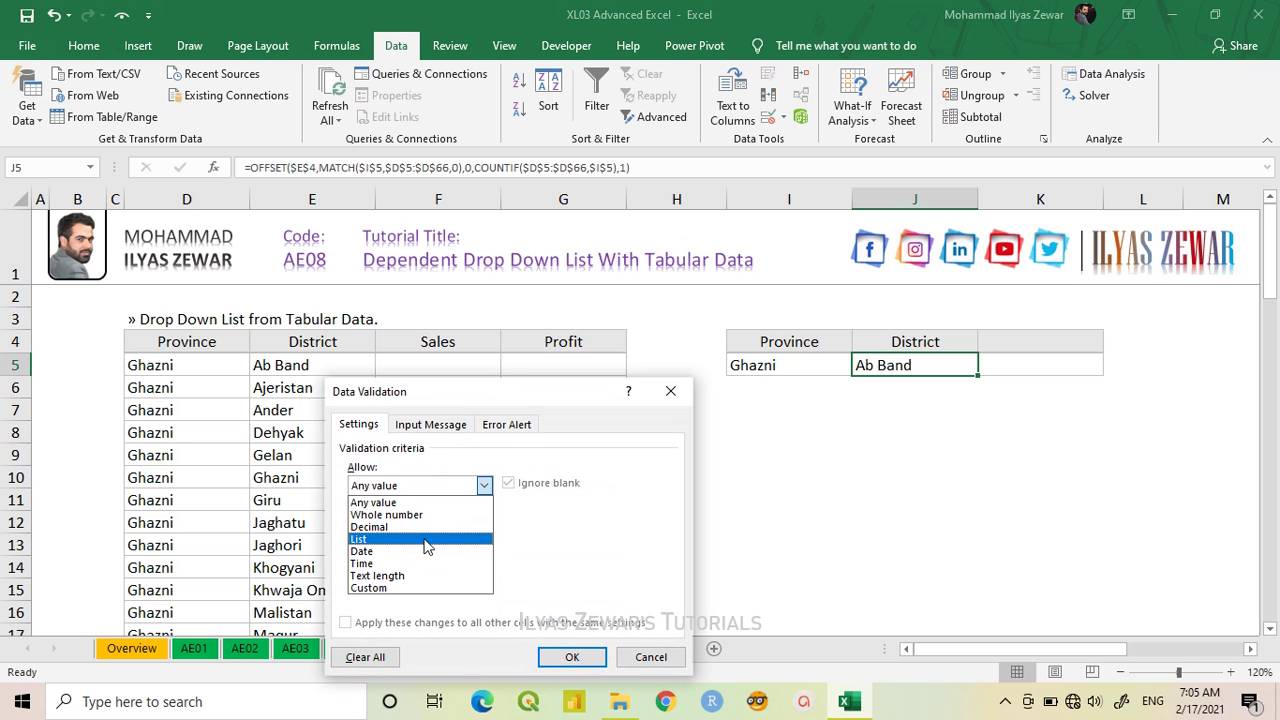
left_click(420, 540)
left_click(406, 562)
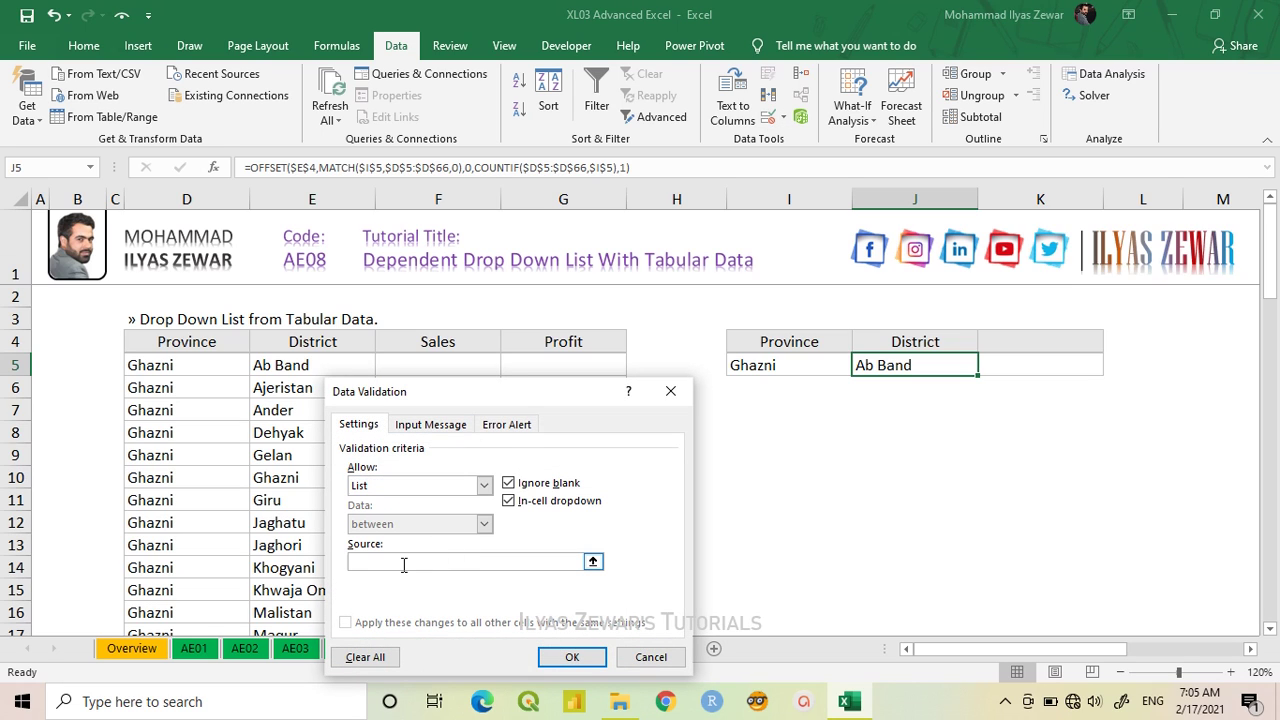
type("=")
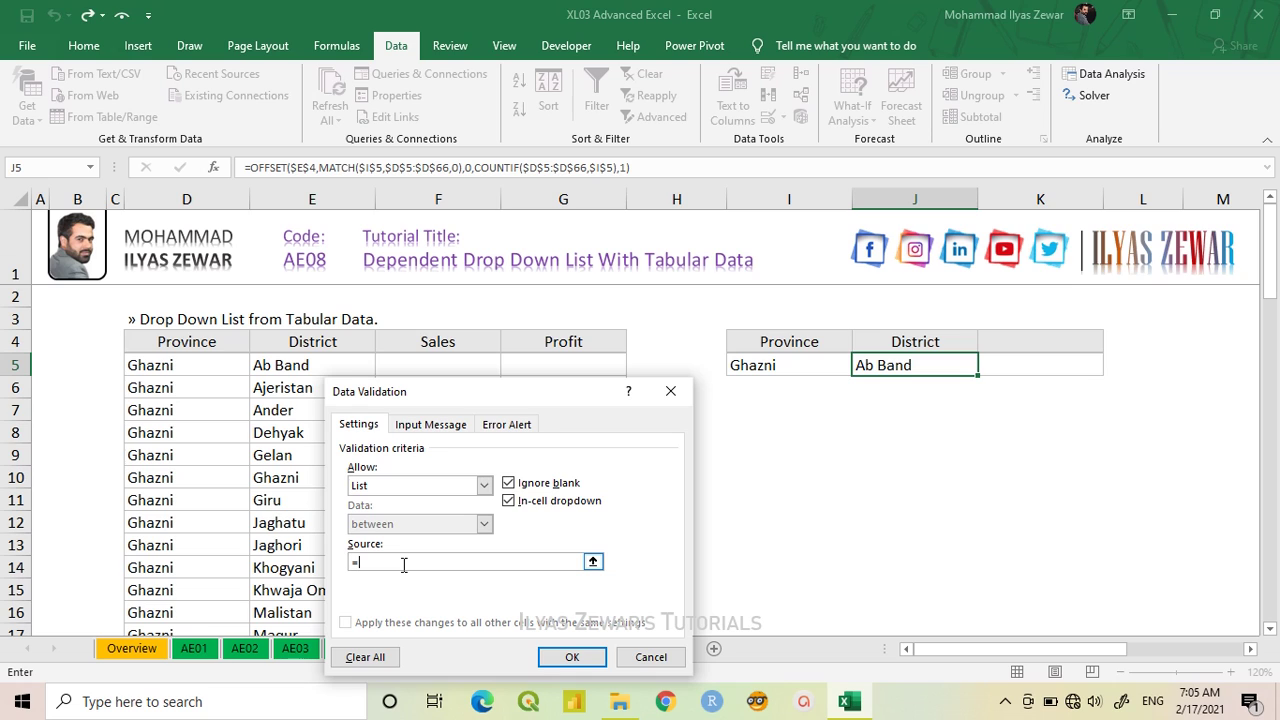
key("ctrl+v")
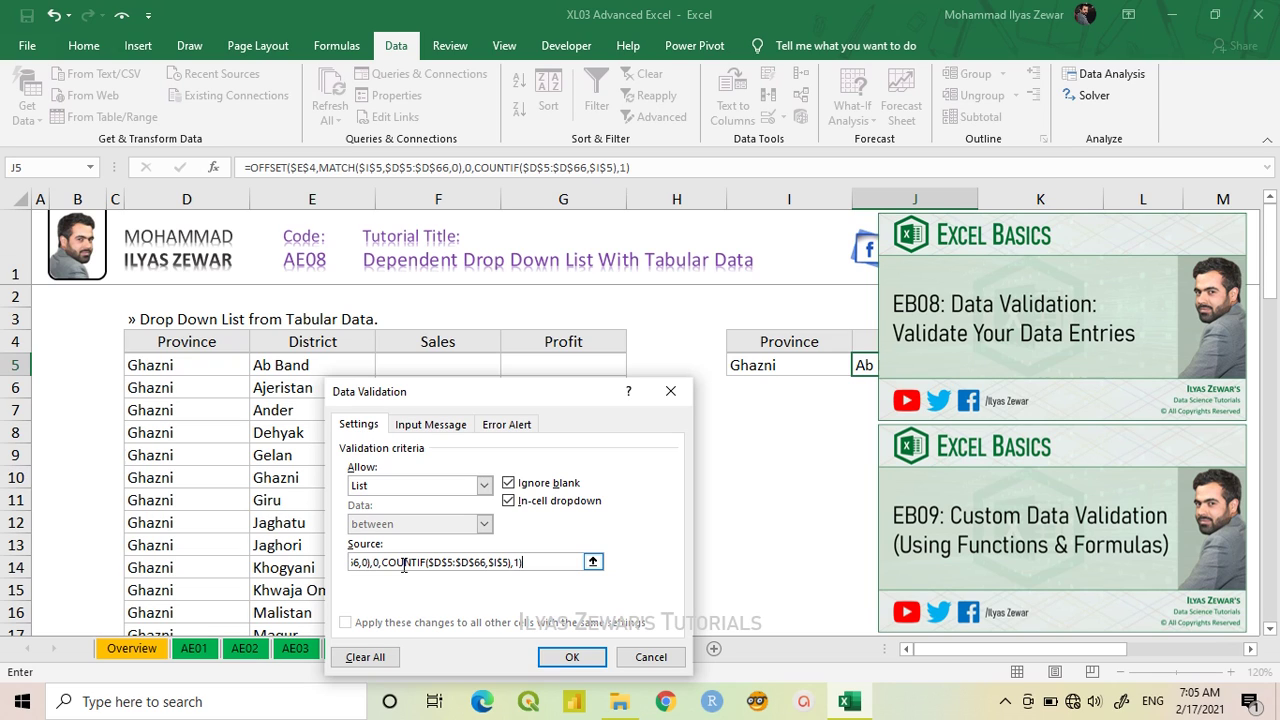
left_click(568, 657)
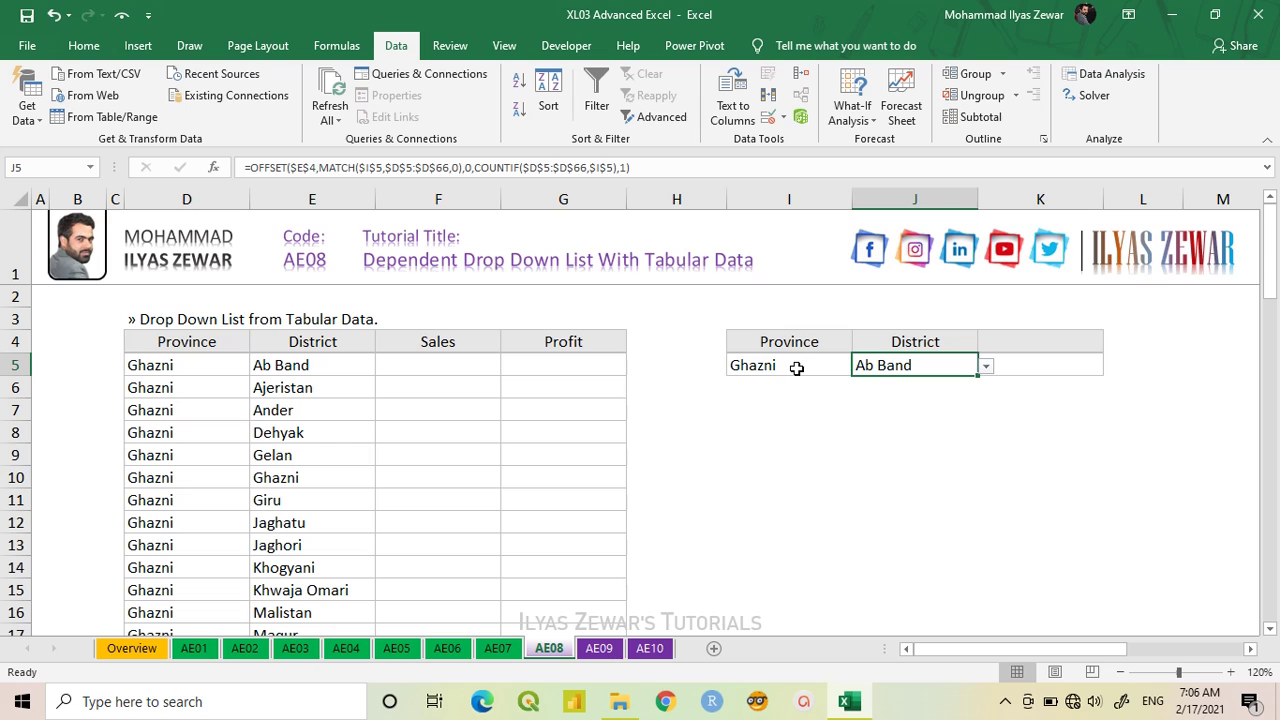
Test the District drop-down for Ghazni, and switch the Province to Khost with Shamal as the District
left_click(986, 367)
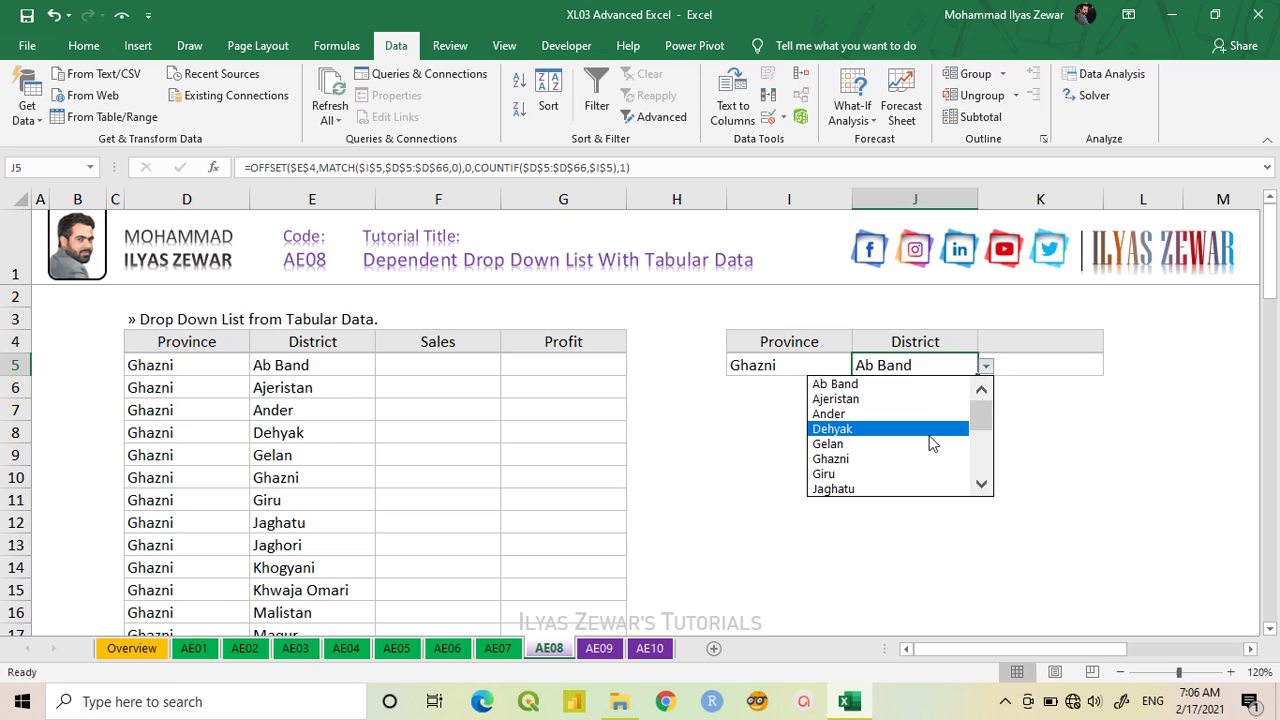
left_click(911, 365)
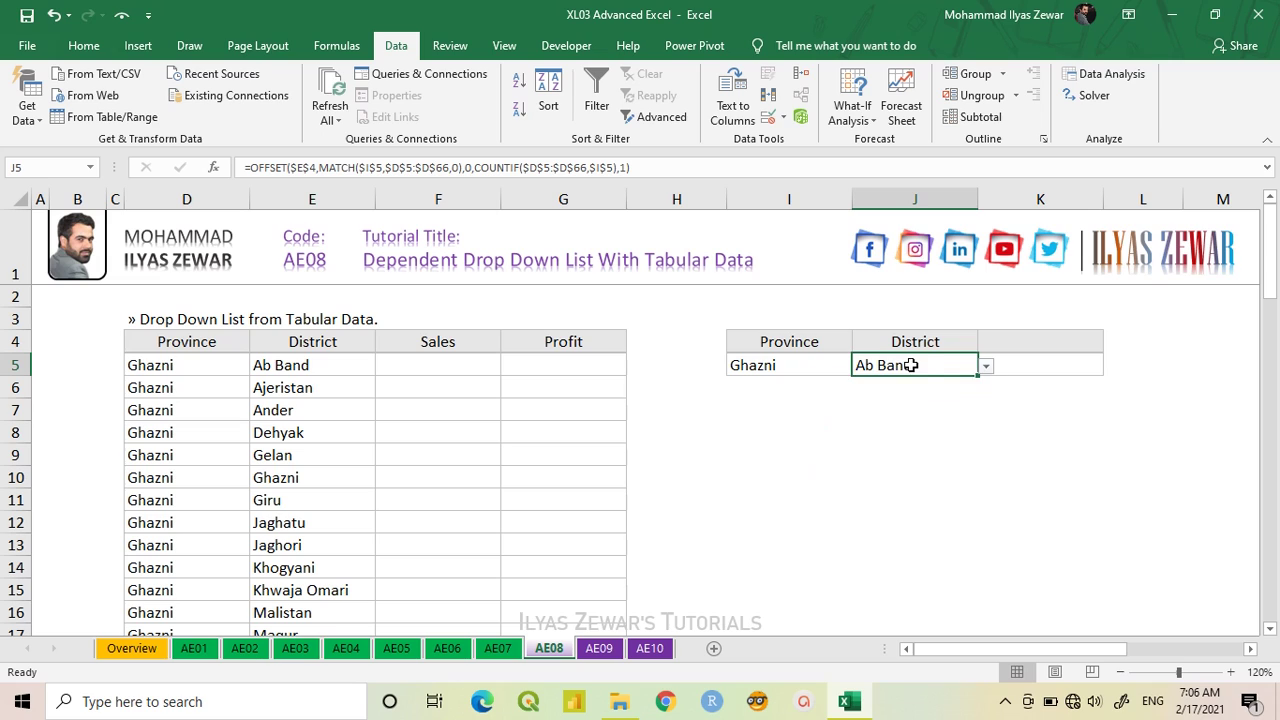
left_click(814, 366)
left_click(861, 368)
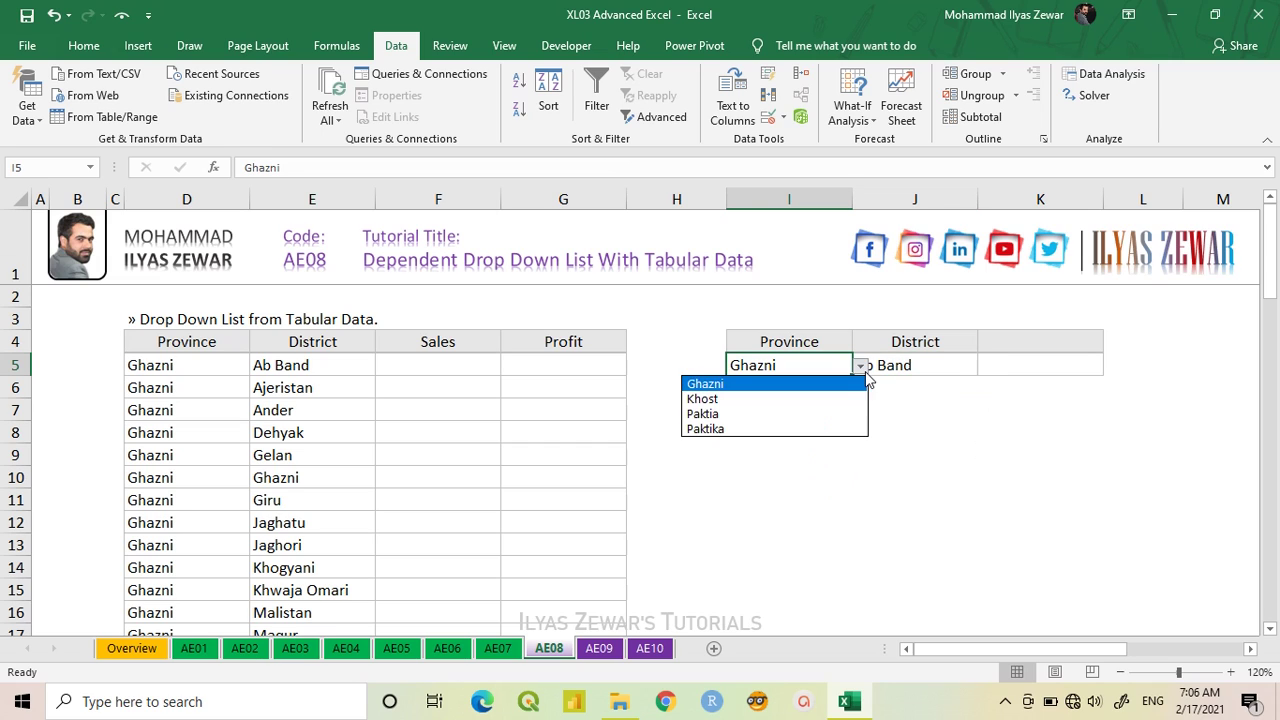
left_click(826, 398)
left_click(920, 366)
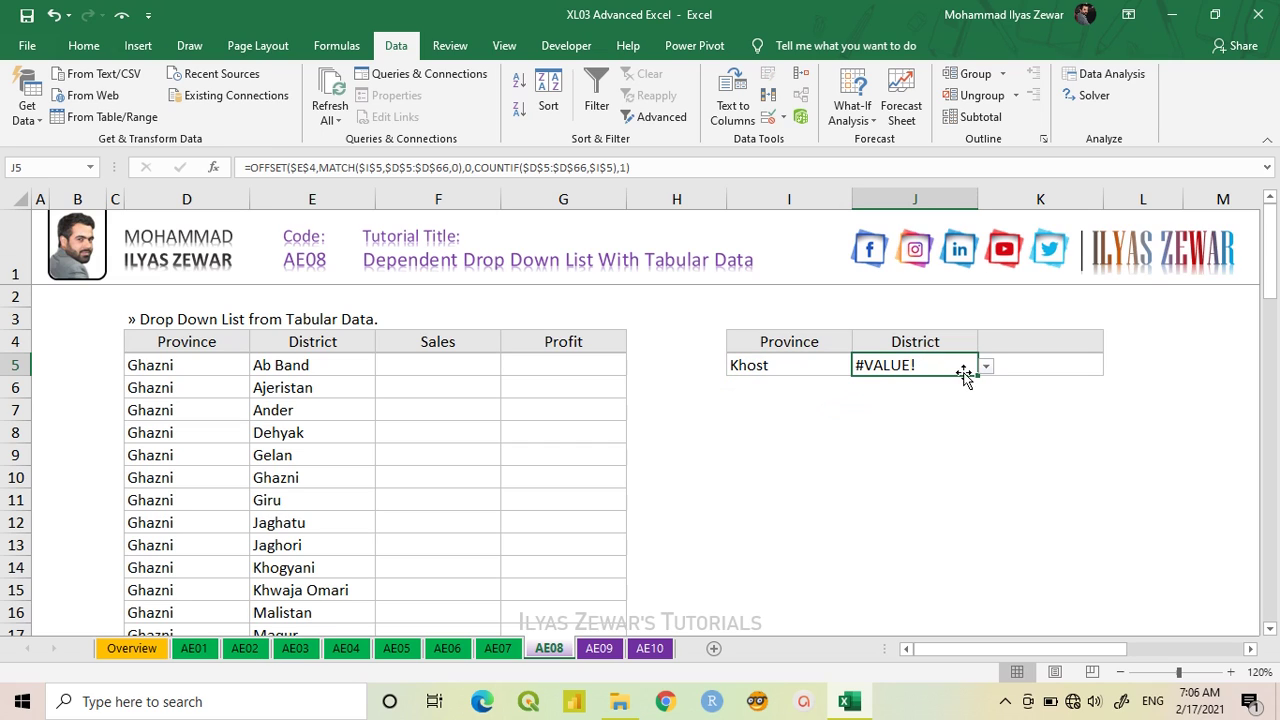
left_click(985, 366)
mouse_move(983, 423)
left_mouse_down()
mouse_move(980, 463)
mouse_move(982, 415)
left_mouse_up()
left_click(938, 418)
Switch the Province to Paktia and check the options in the District drop-down
left_click(808, 364)
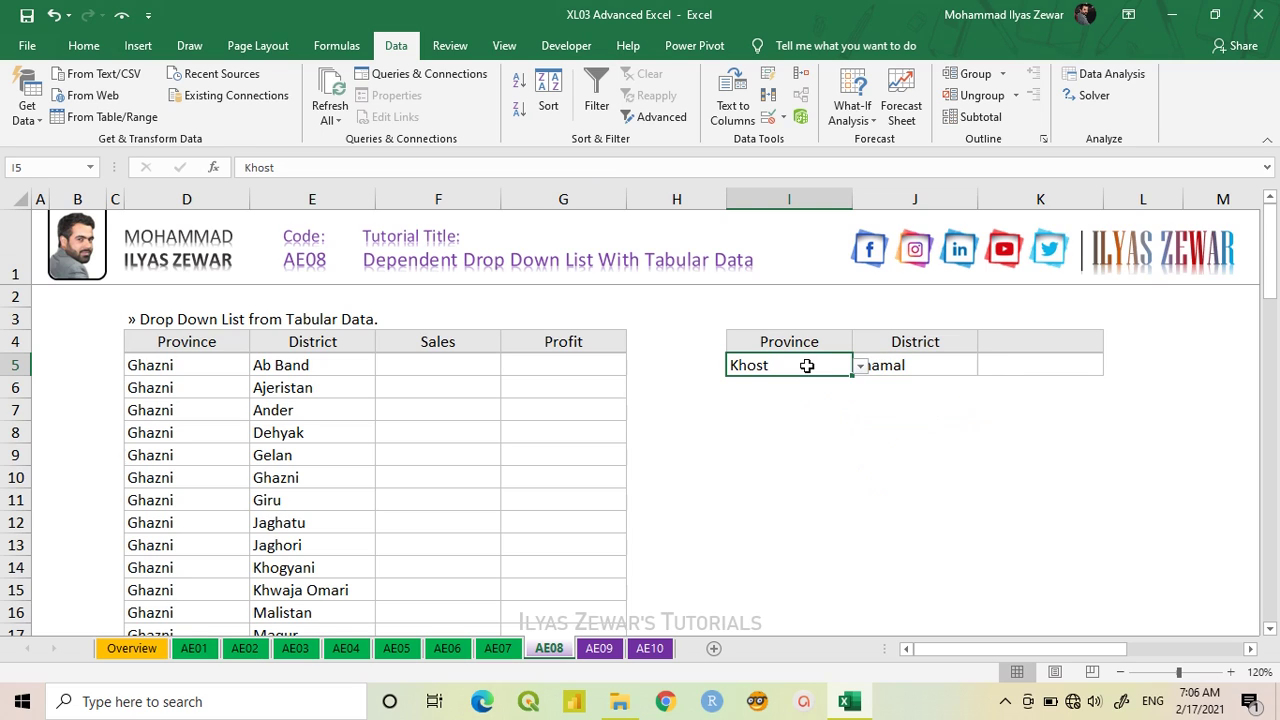
left_click(860, 367)
left_click(830, 414)
left_click(920, 366)
left_click(986, 367)
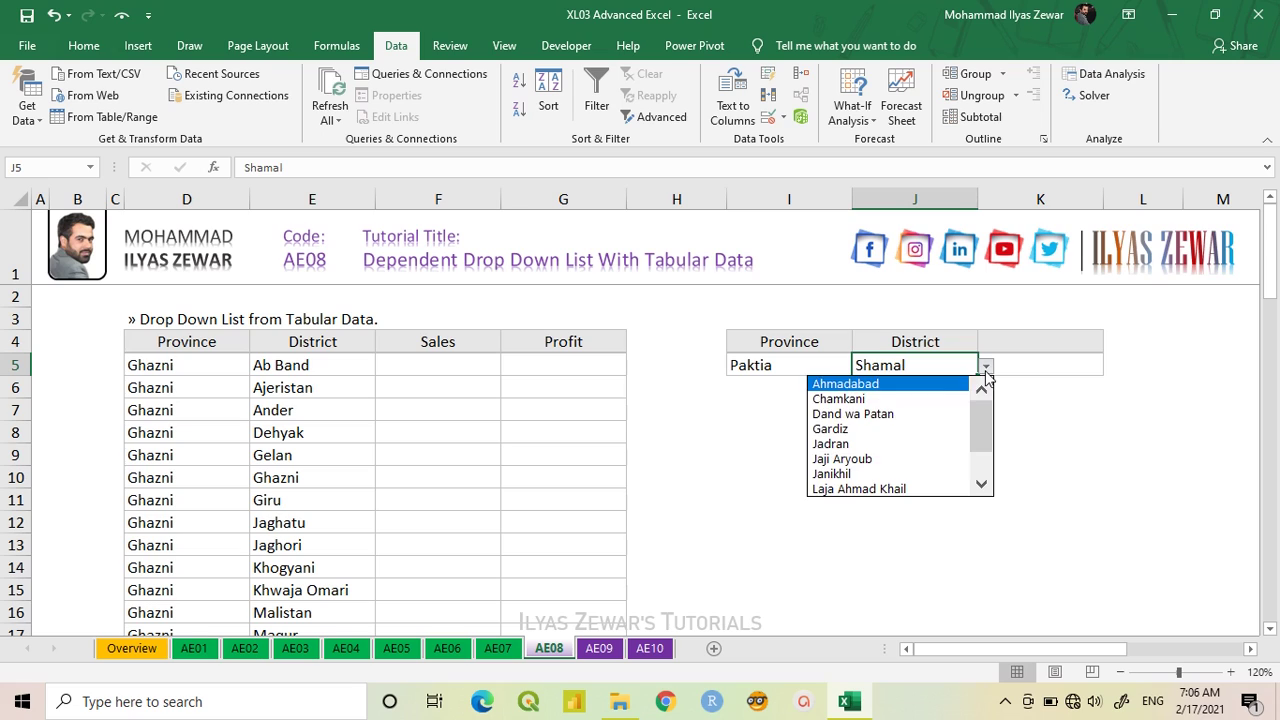
left_click(815, 364)
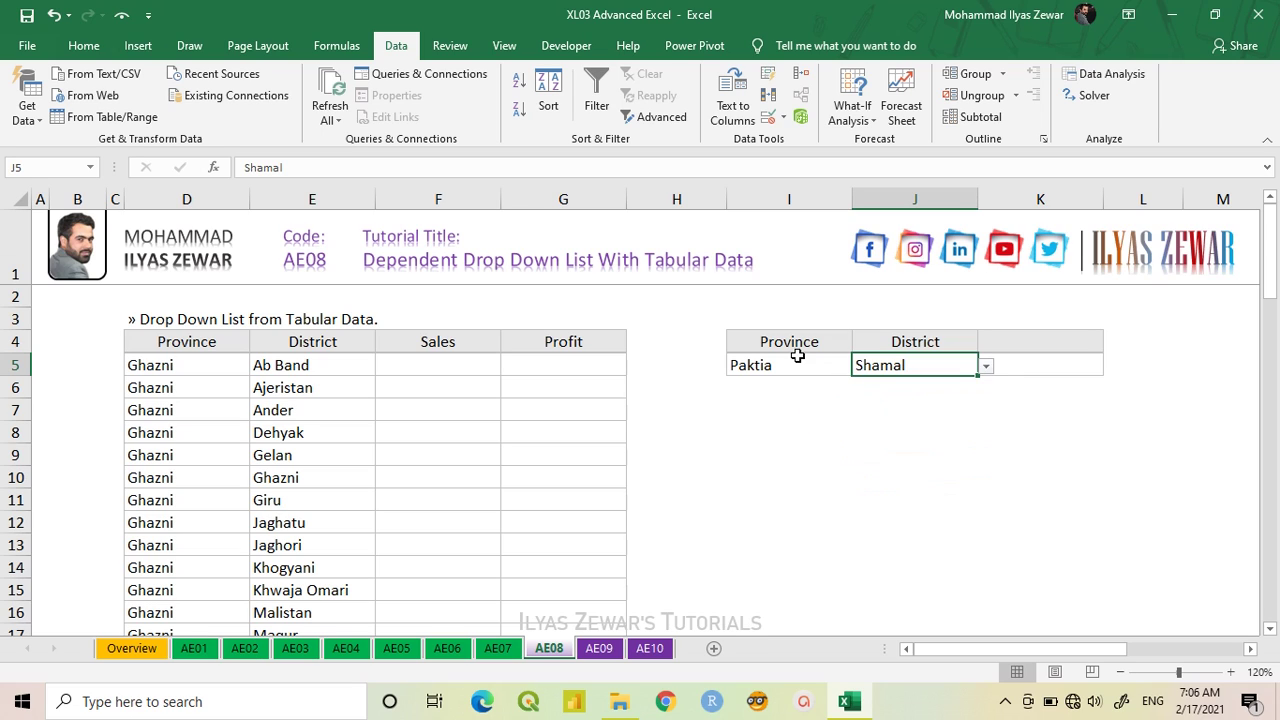
Set the Province to Paktika and choose Urgon from the dependent District list
left_click(800, 362)
left_click(860, 366)
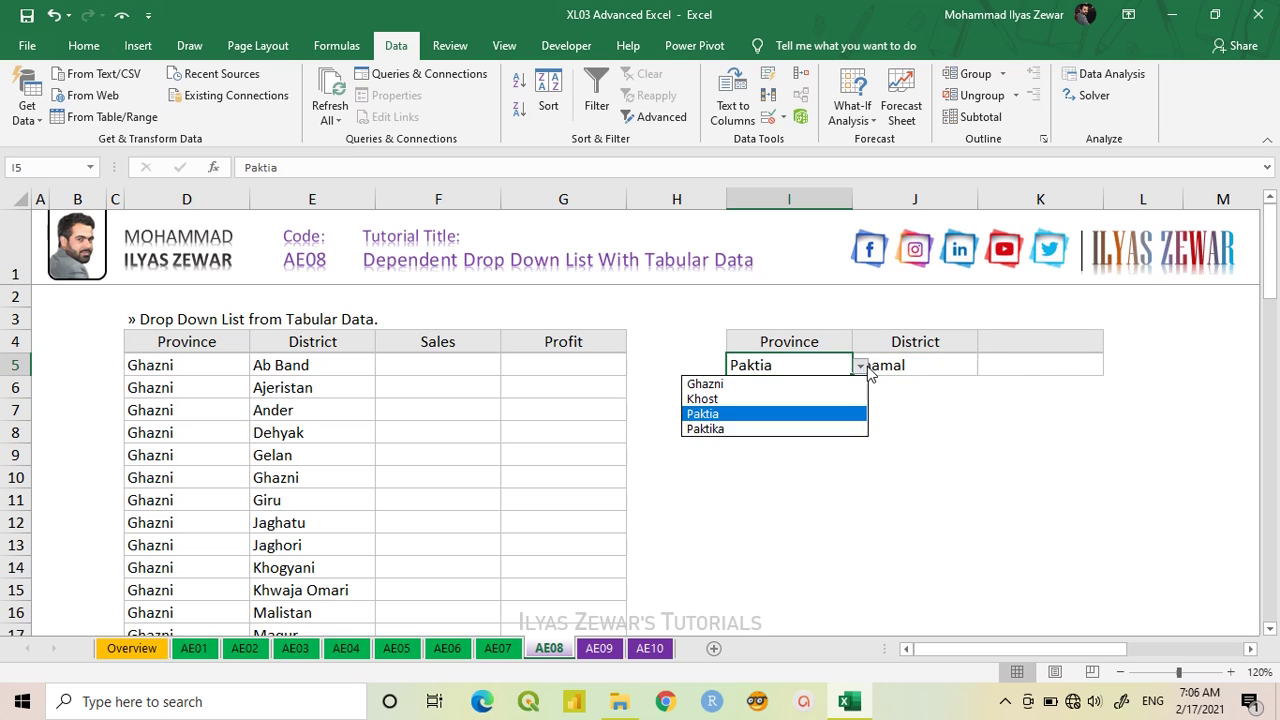
left_click(828, 436)
left_click(923, 372)
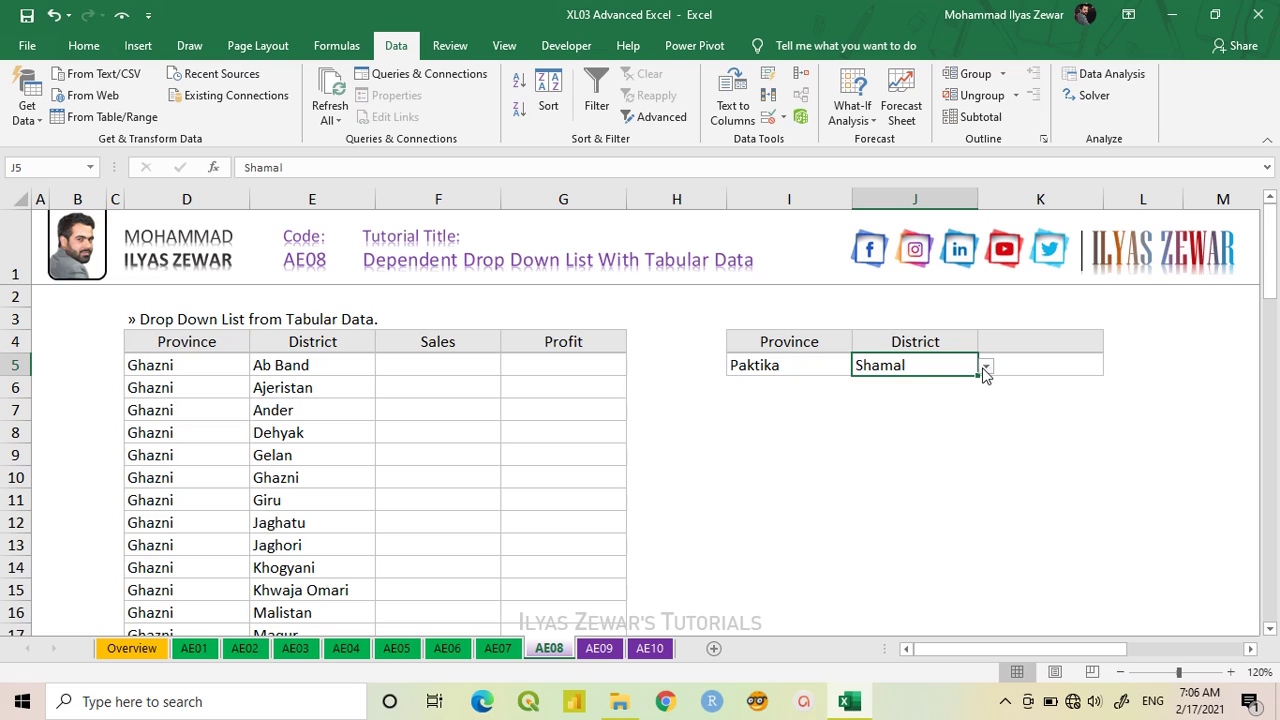
left_click(986, 367)
left_click_drag(983, 418, 983, 444)
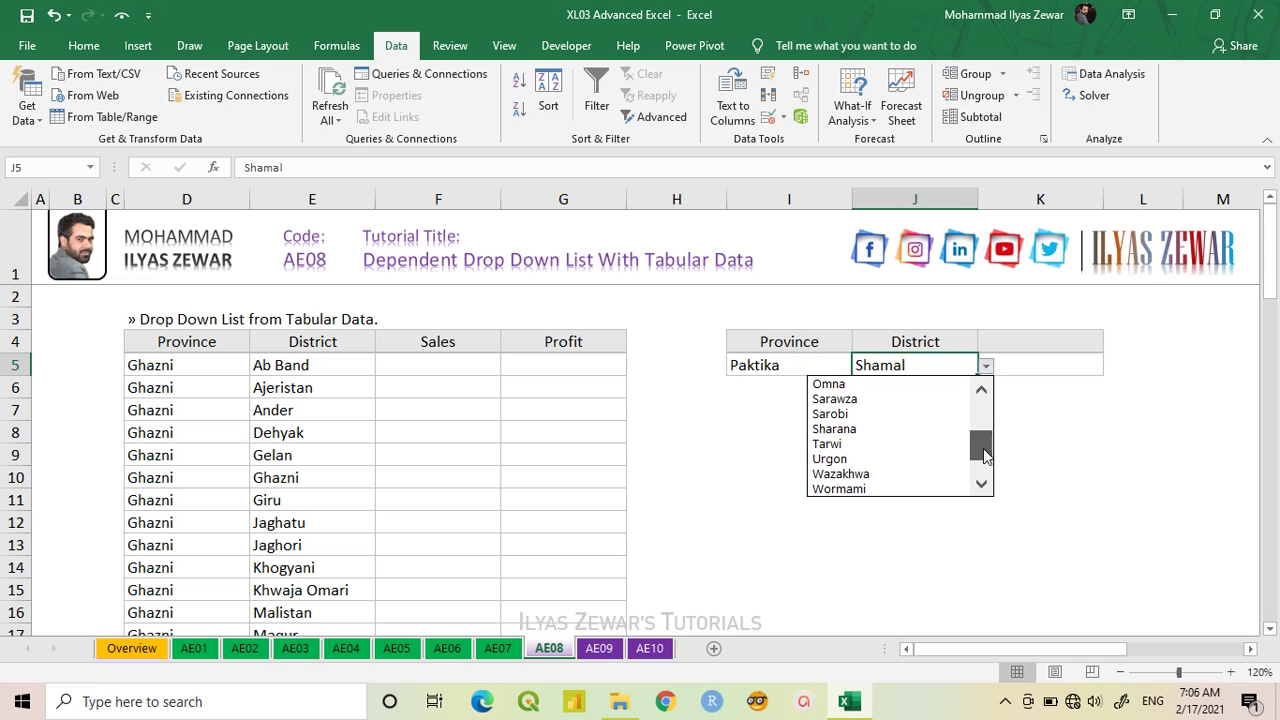
left_click(918, 460)
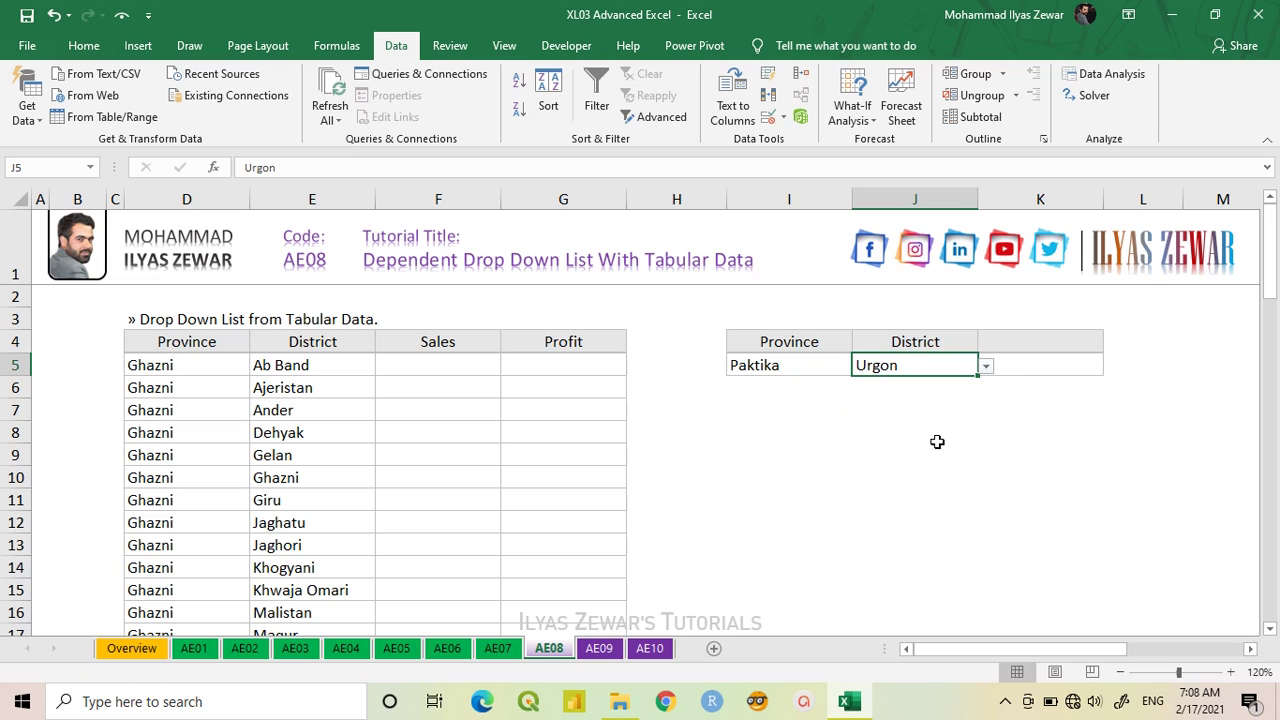
Check the drop-down options of the empty header cell K4 beside District
left_click(1045, 341)
left_click(1111, 343)
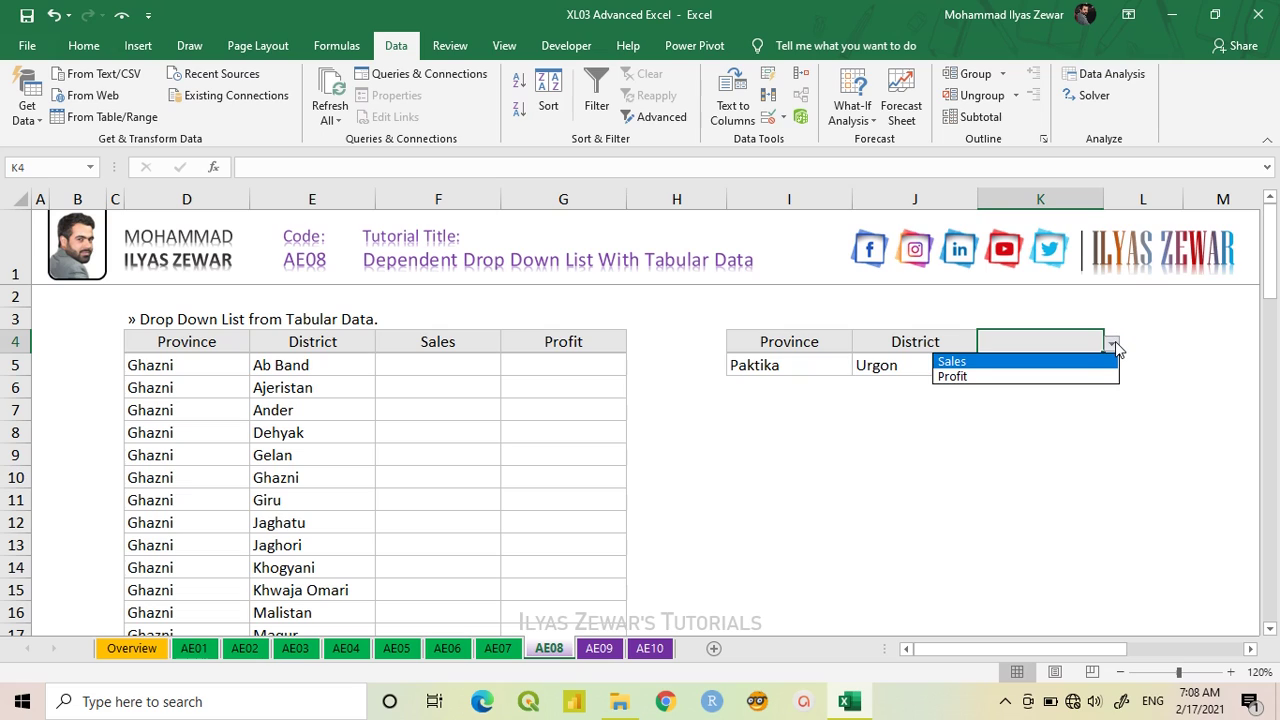
left_click(1113, 345)
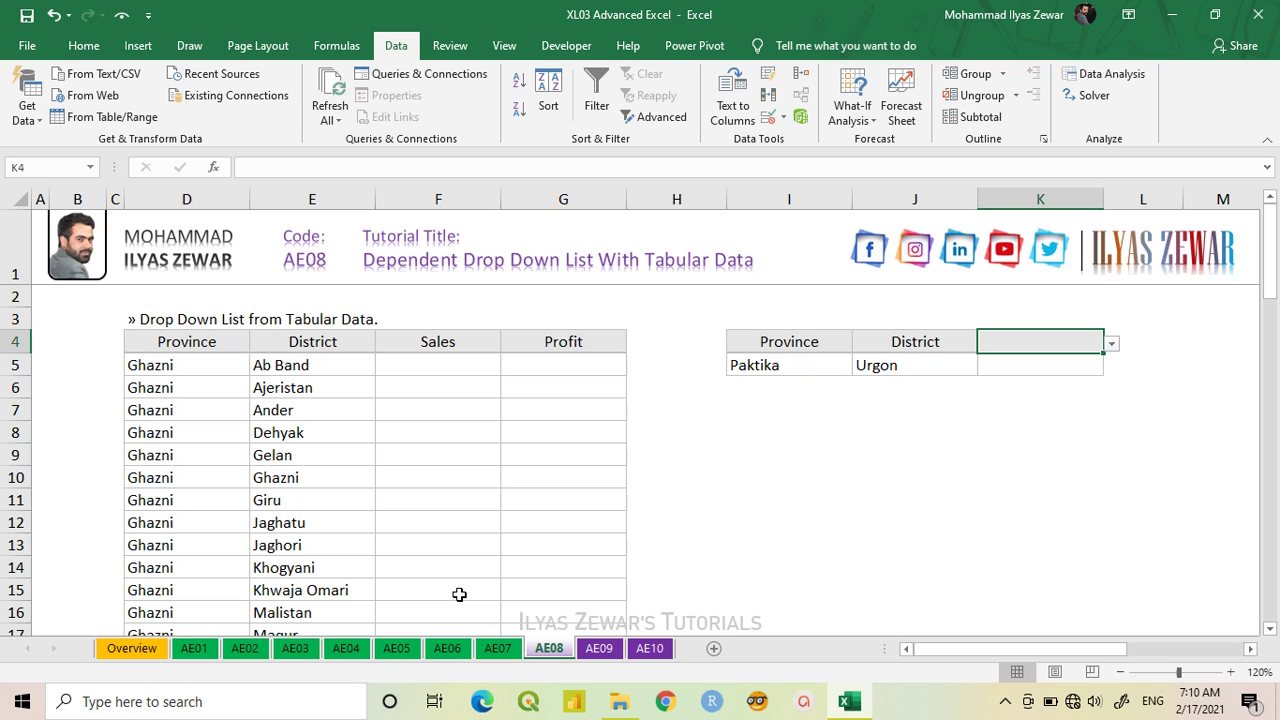
Enter the formula =RAND() in the Sales cell F9 for Gelan
left_click(450, 456)
type("=")
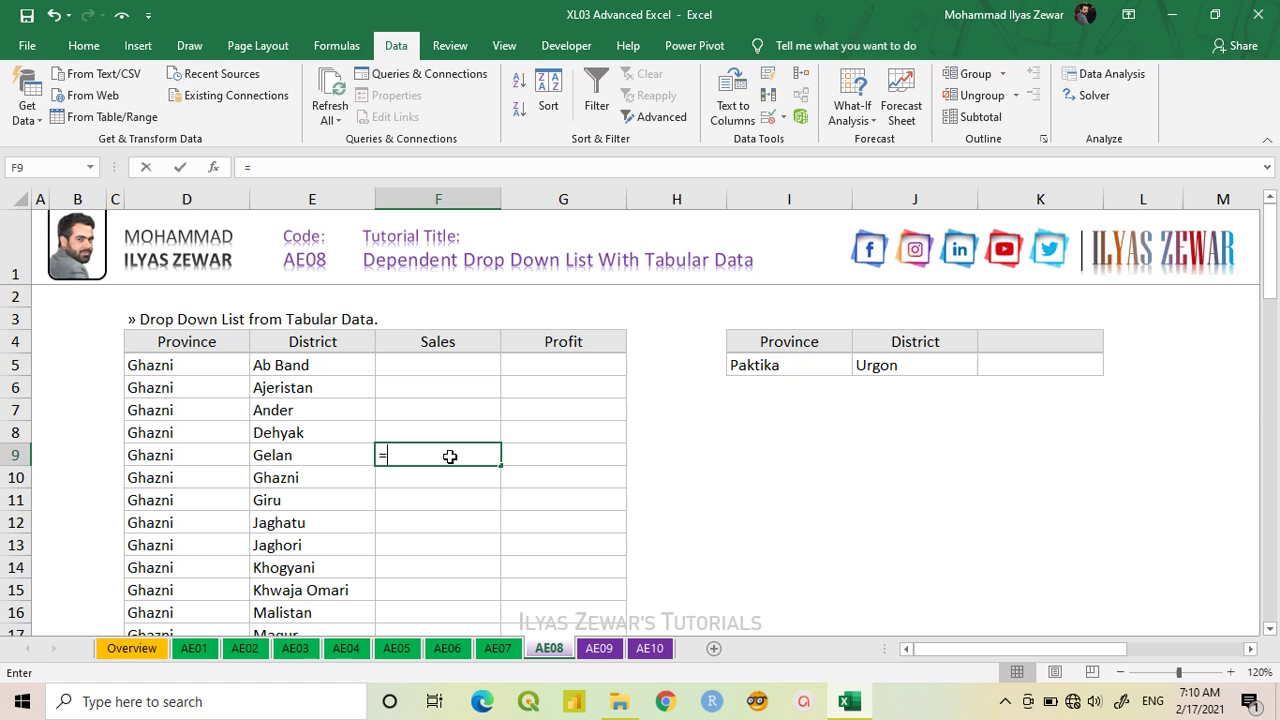
type("ran")
key("Tab")
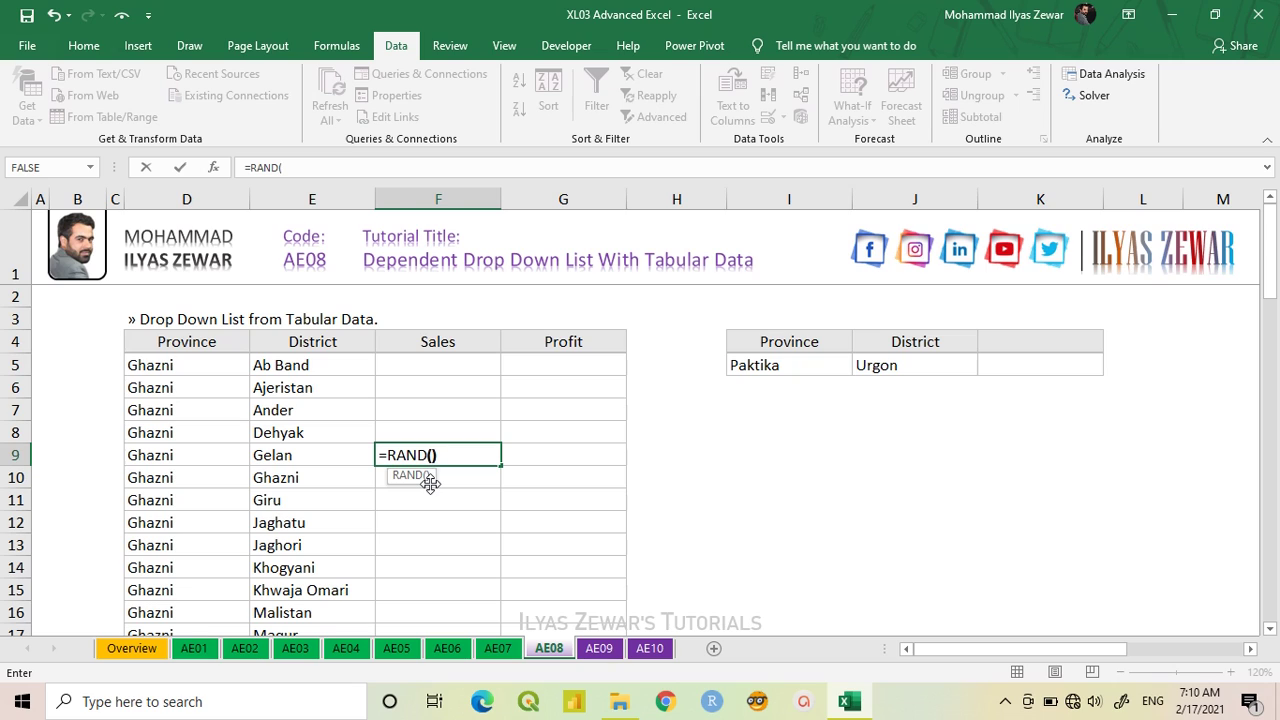
type(")")
key("Return")
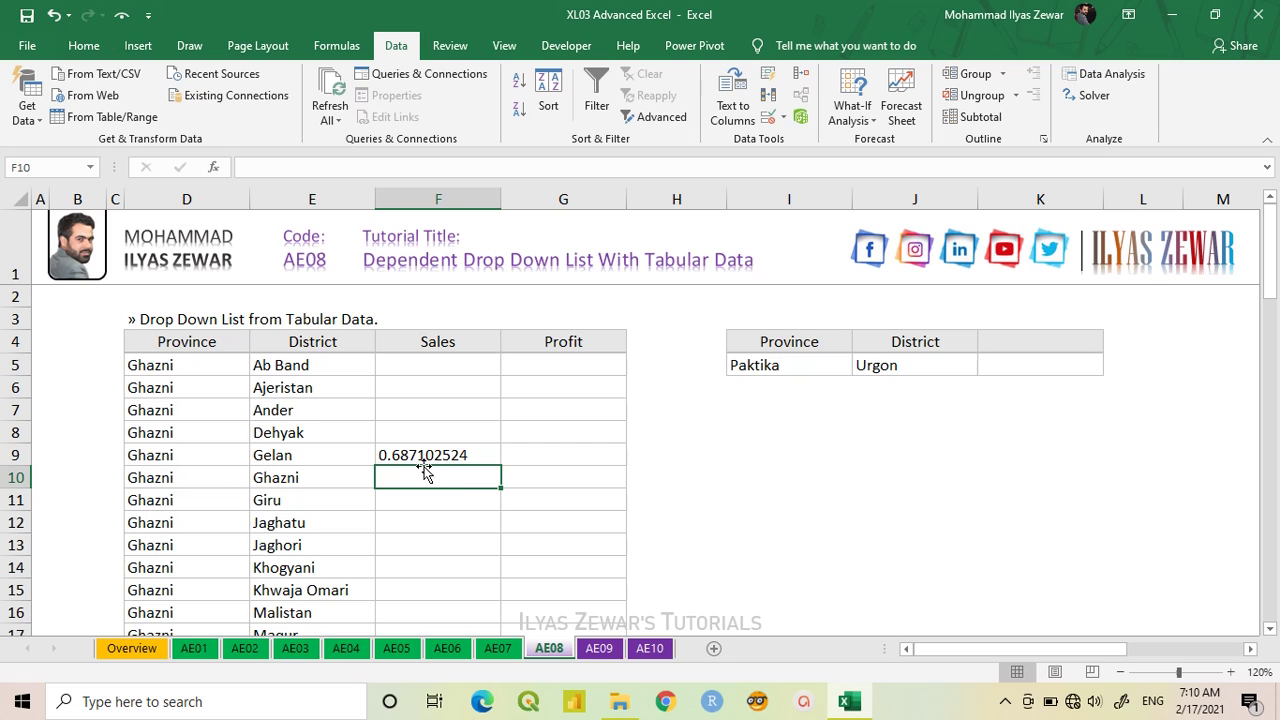
Recalculate the sheet twice, and make and undo a trial entry of 123 in the Sales cell F11
key("F9")
key("F9")
key("Down")
type("123")
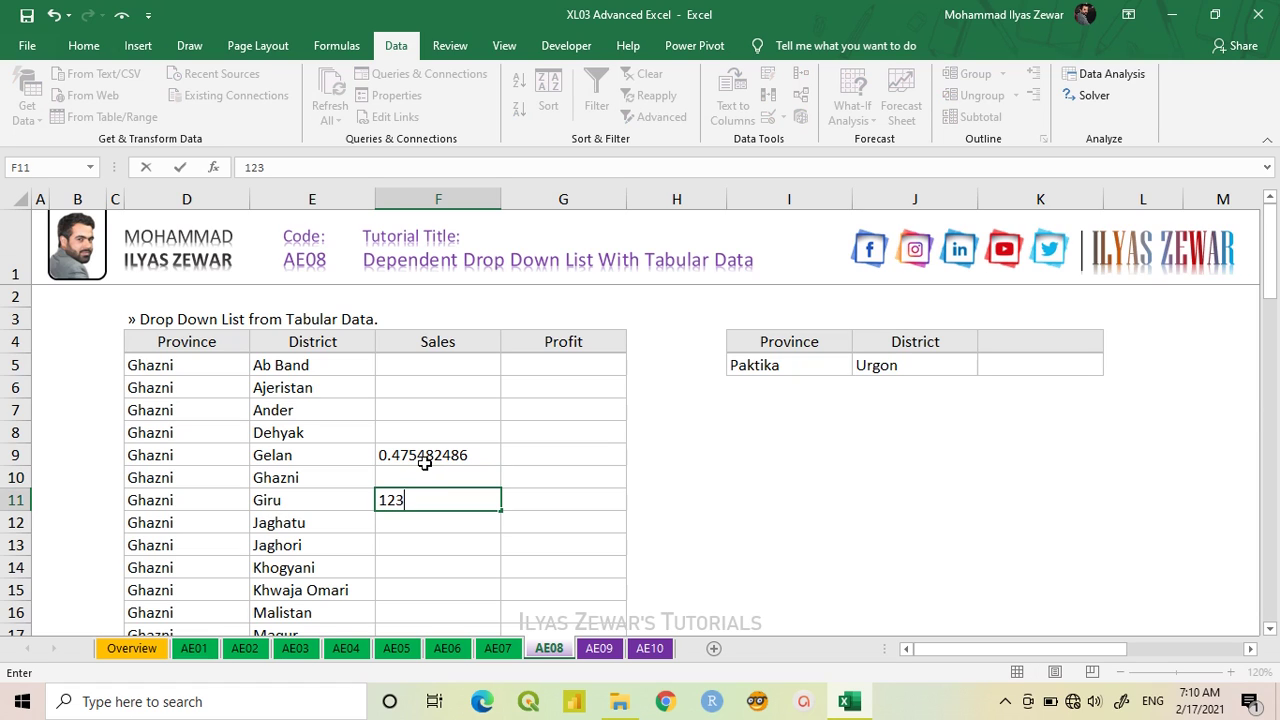
key("Return")
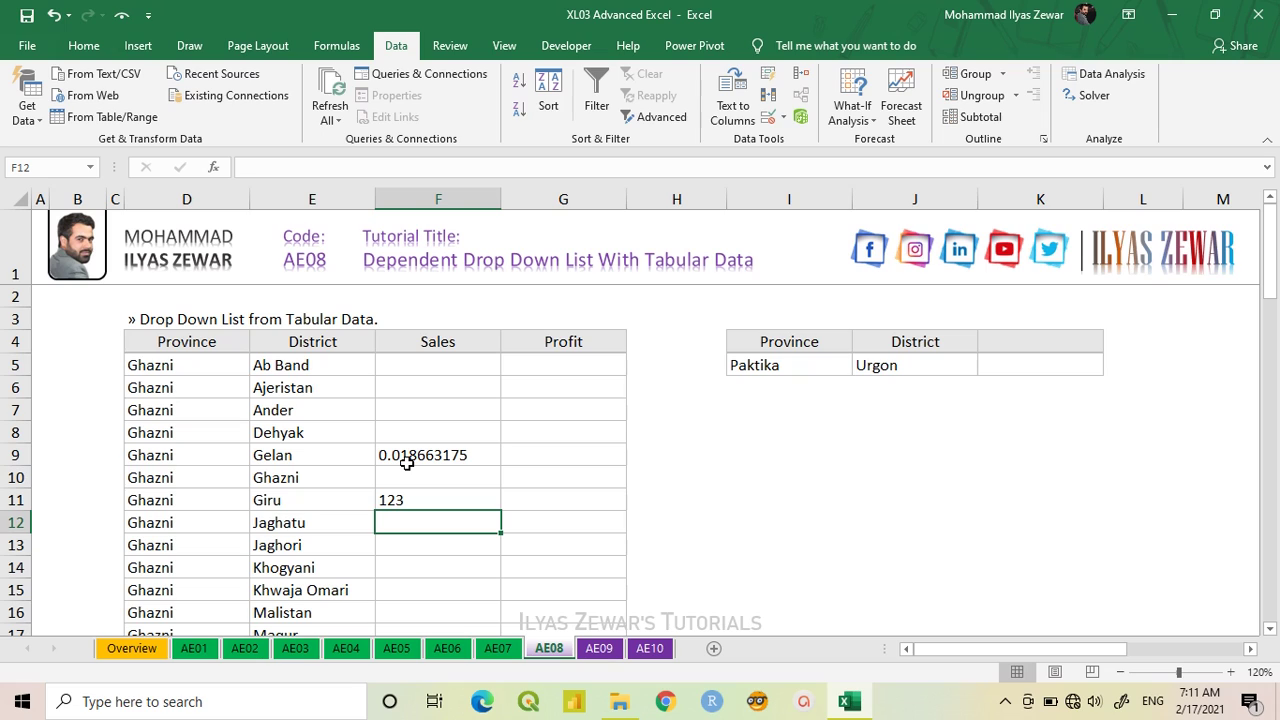
key("ctrl+z")
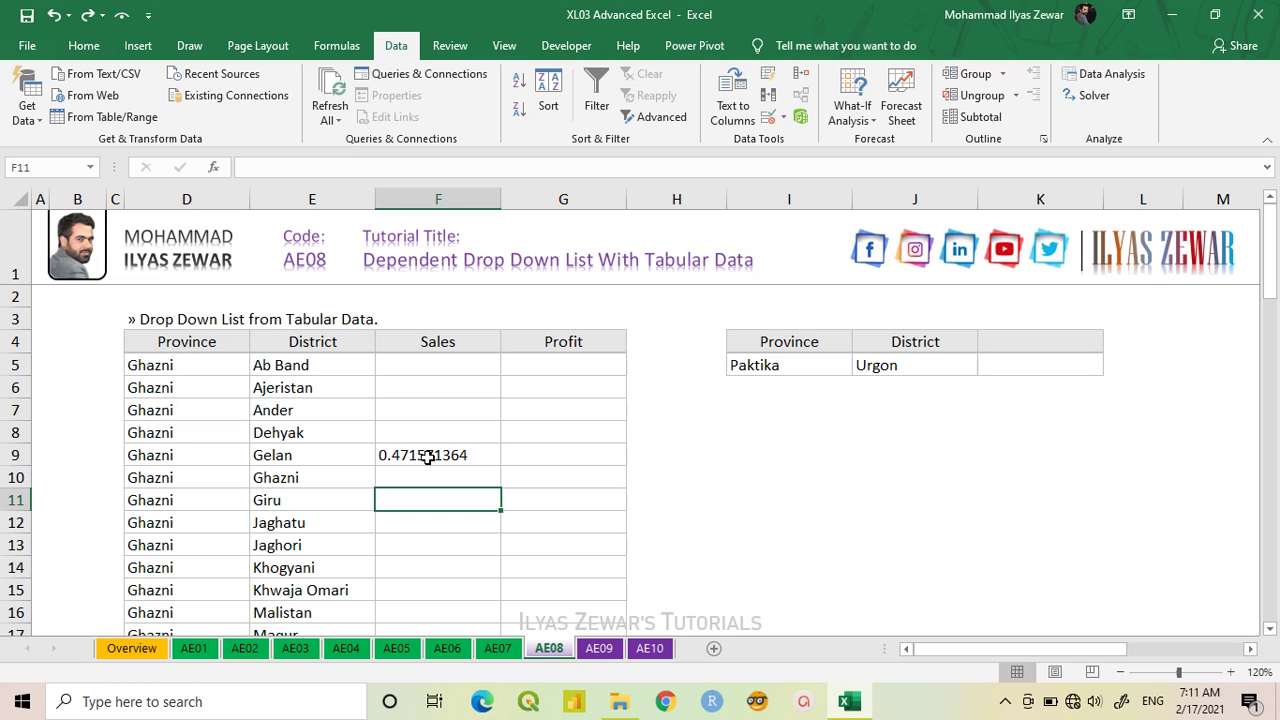
Multiply the random formula in Sales cell F9 by 300 so it reads =RAND()*300
double_click(428, 457)
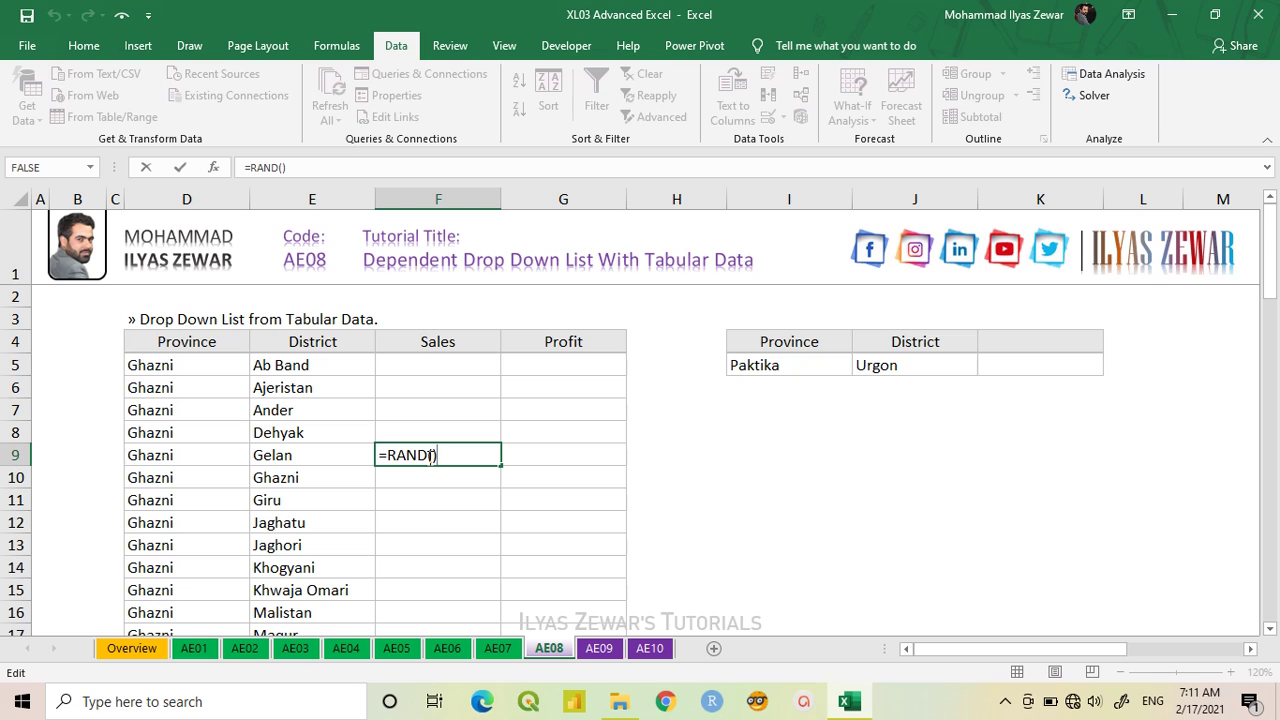
type("*300")
key("Return")
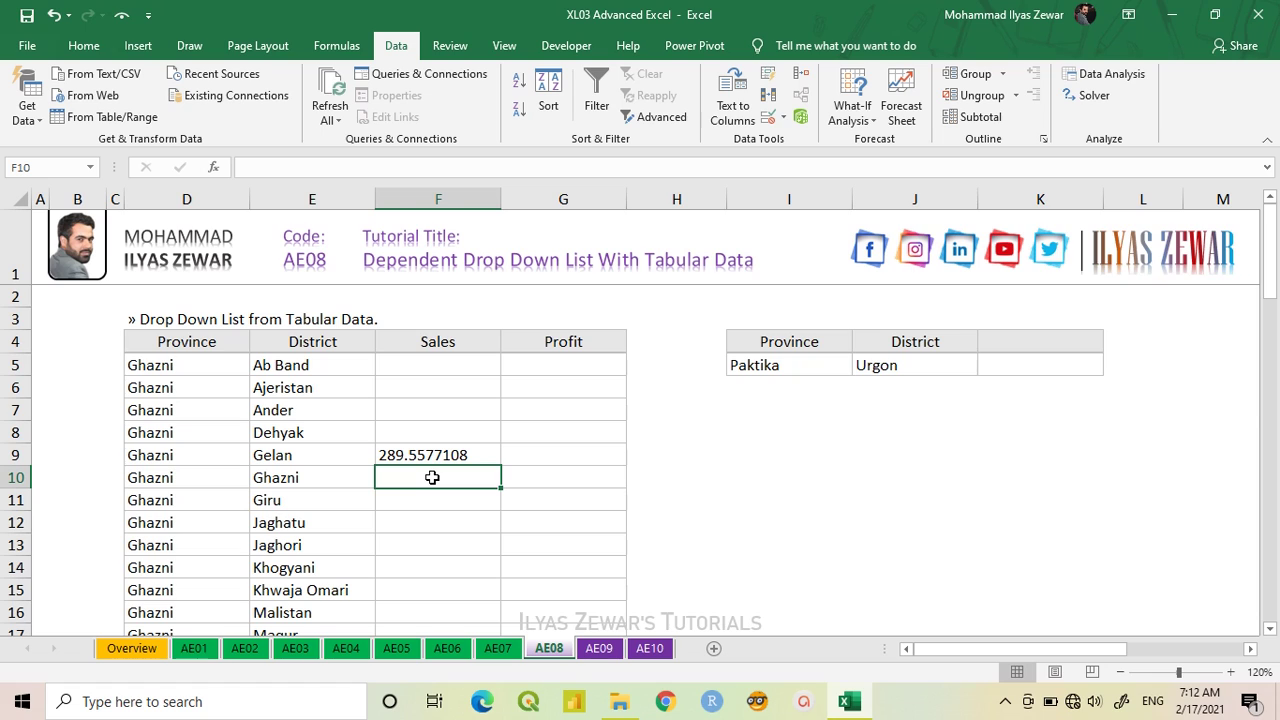
Wrap the random formula in Sales cell F9 in the INT function, giving =INT(RAND()*300)
double_click(408, 452)
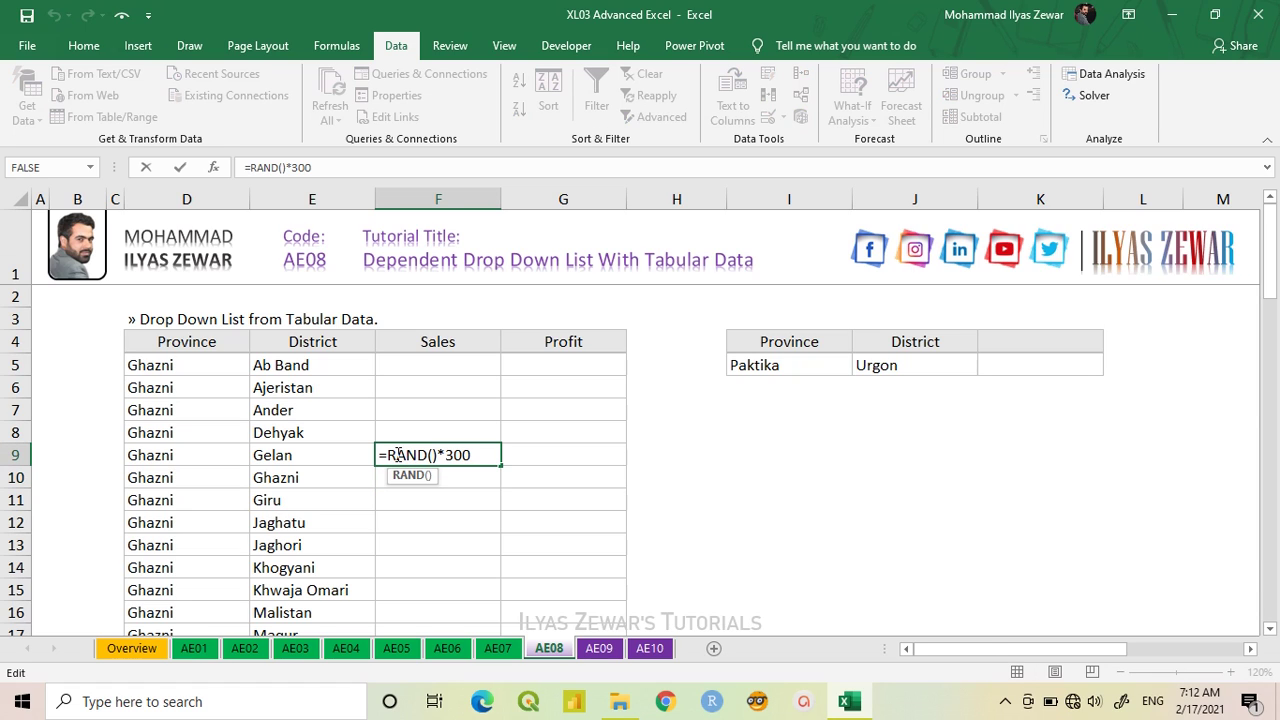
left_click(389, 455)
type("I")
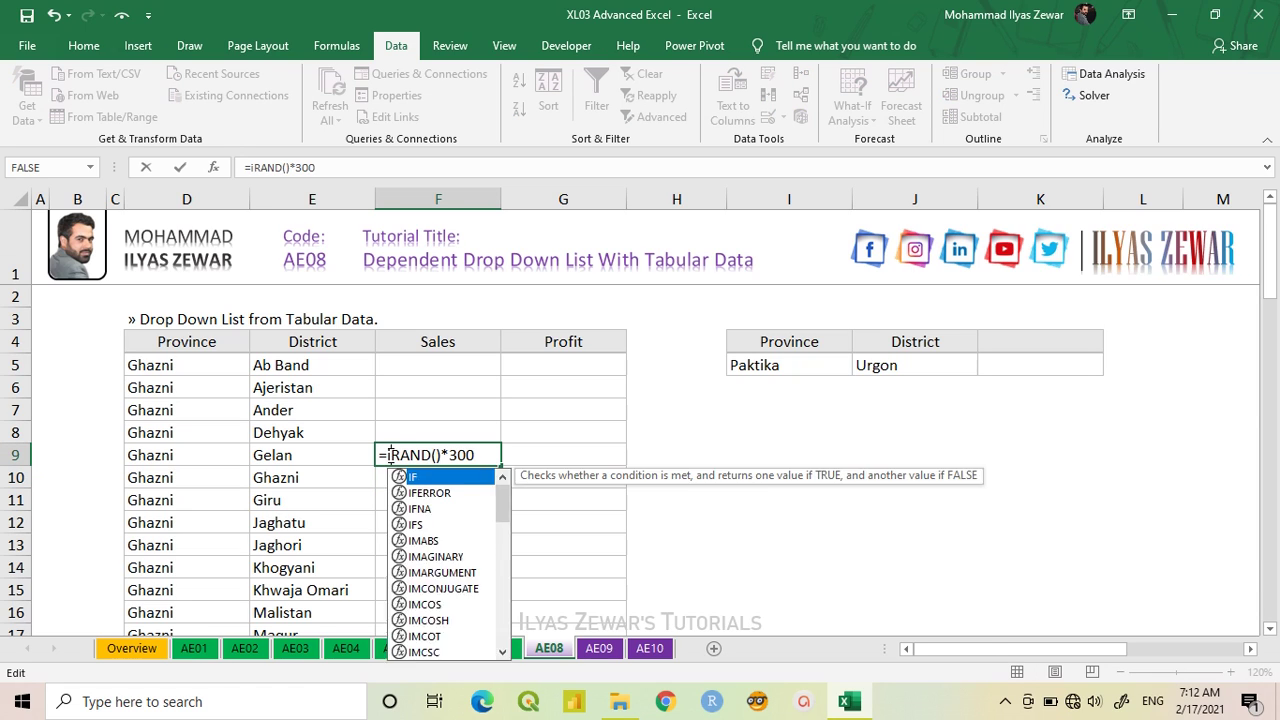
type("nt")
key("Tab")
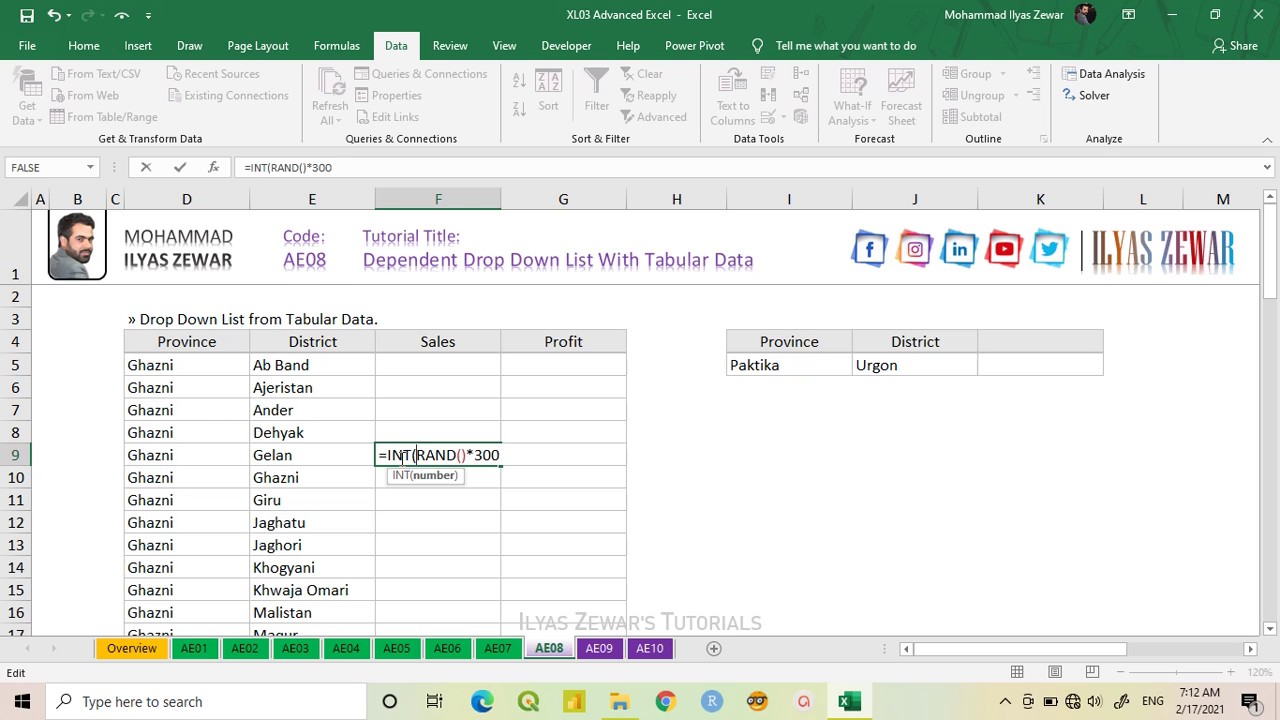
left_click(512, 457)
type(")")
key("Return")
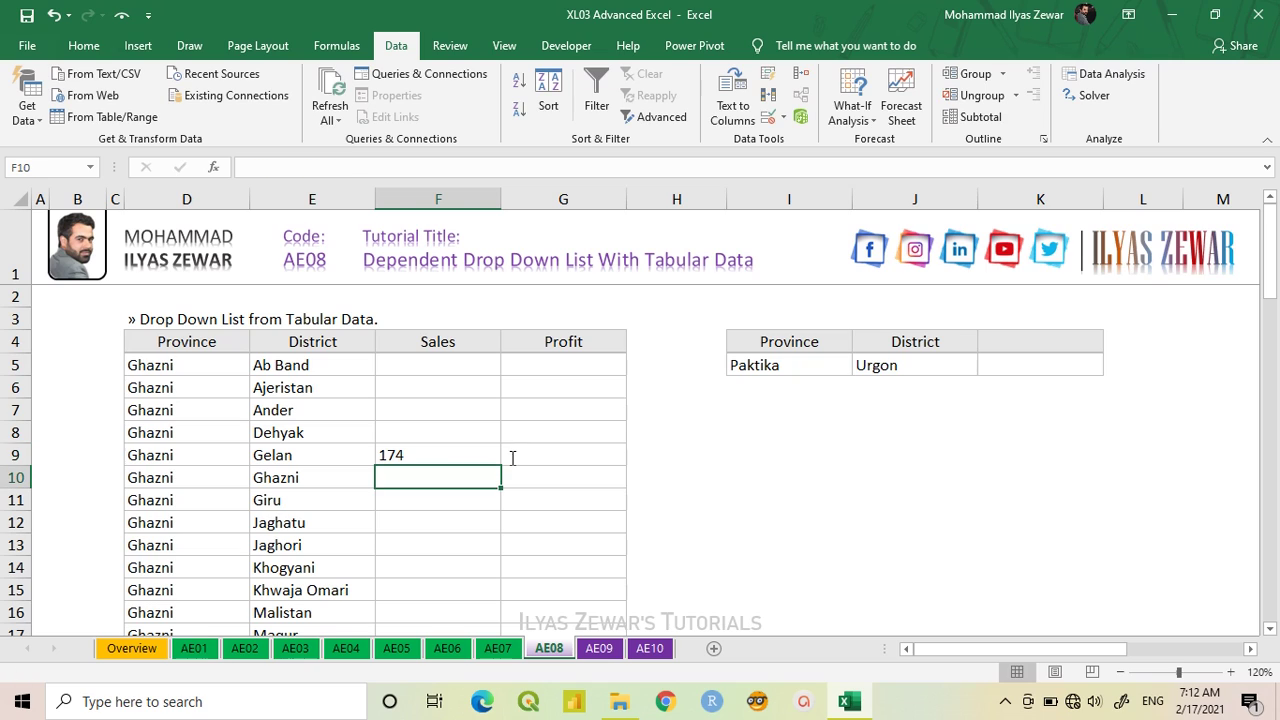
Clear the trial formula in F9 and fill all the Sales cells F5:F66 with =INT(RAND()*300)
left_click(407, 455)
key("Delete")
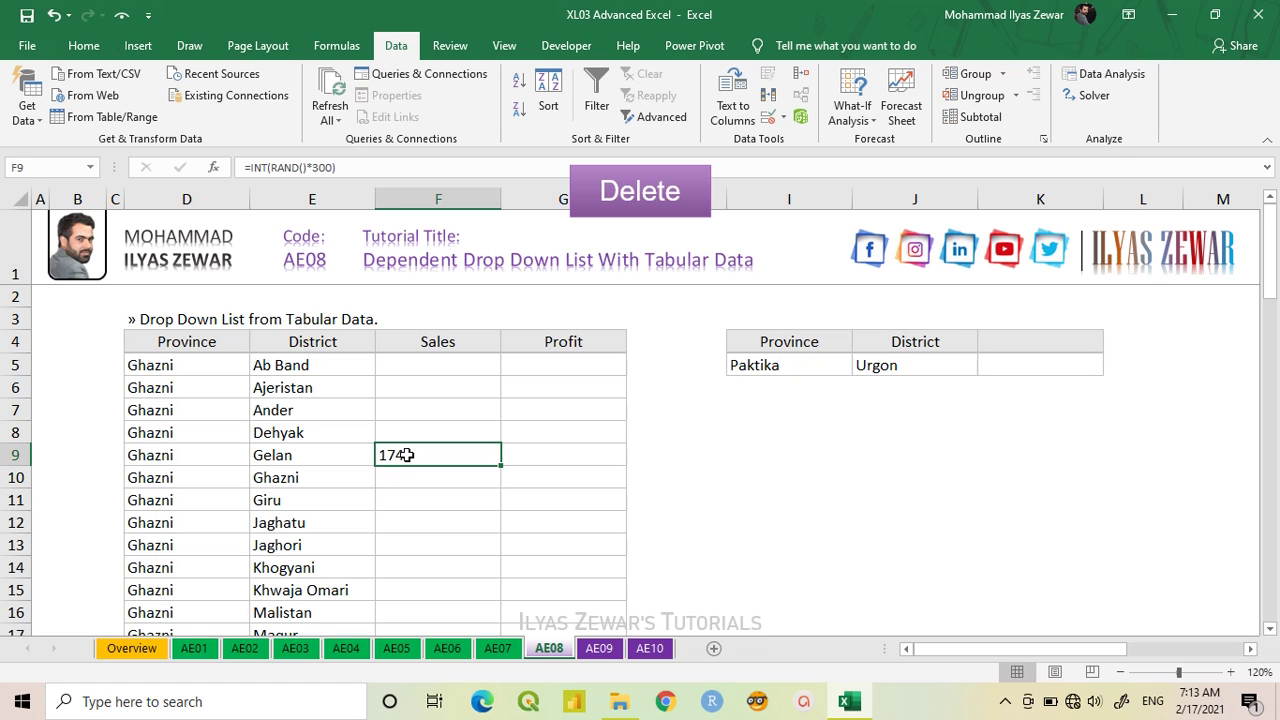
left_click(429, 371)
left_click_drag(429, 371, 423, 590)
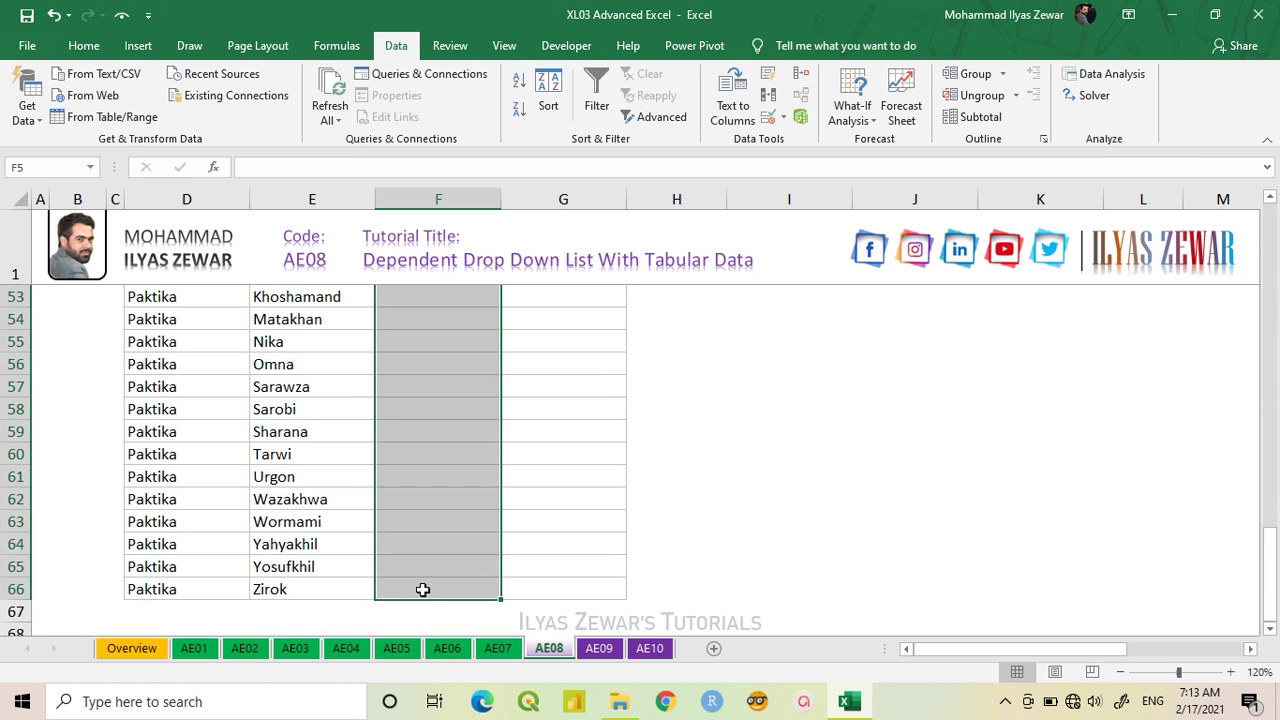
type("=int")
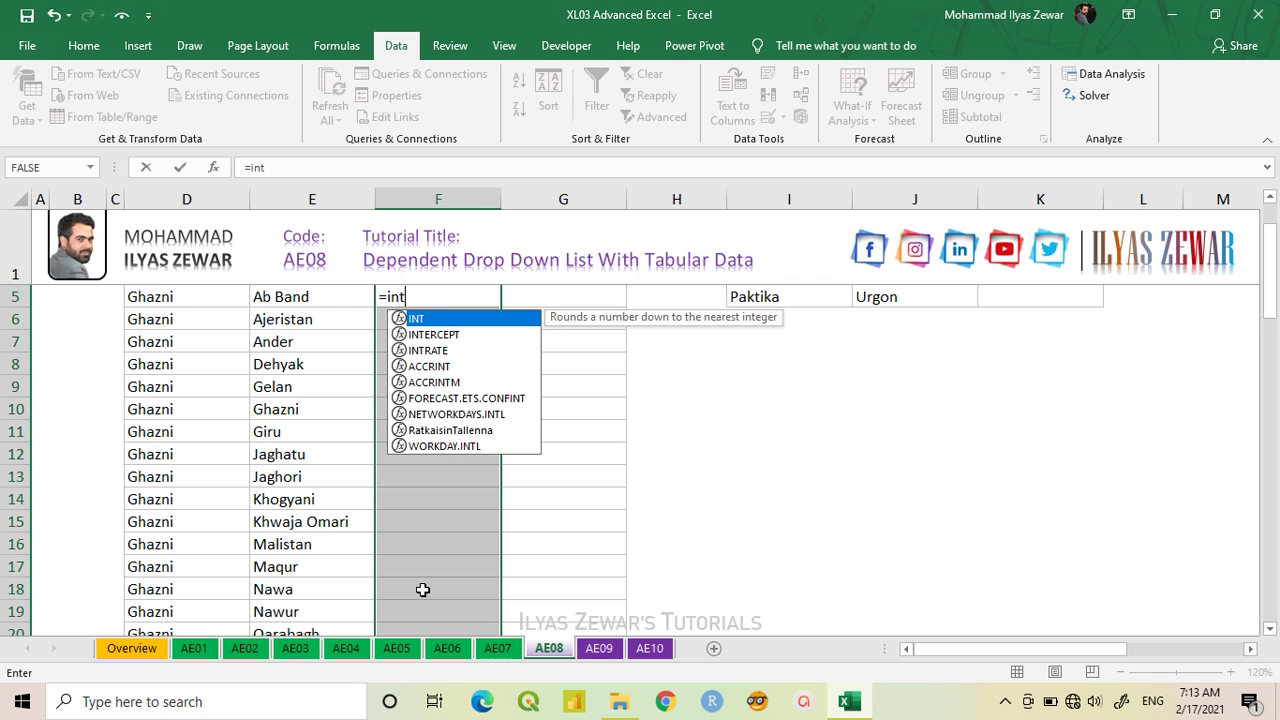
key("Tab")
type("ran")
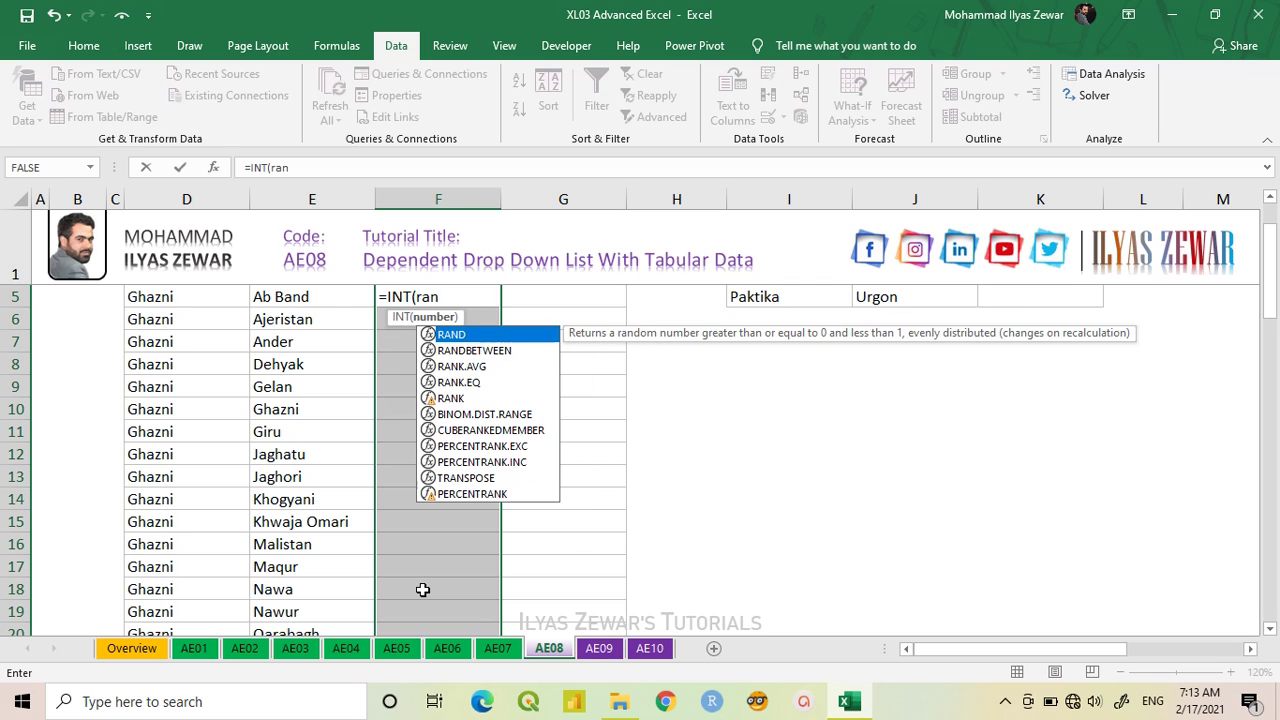
key("Tab")
type(")")
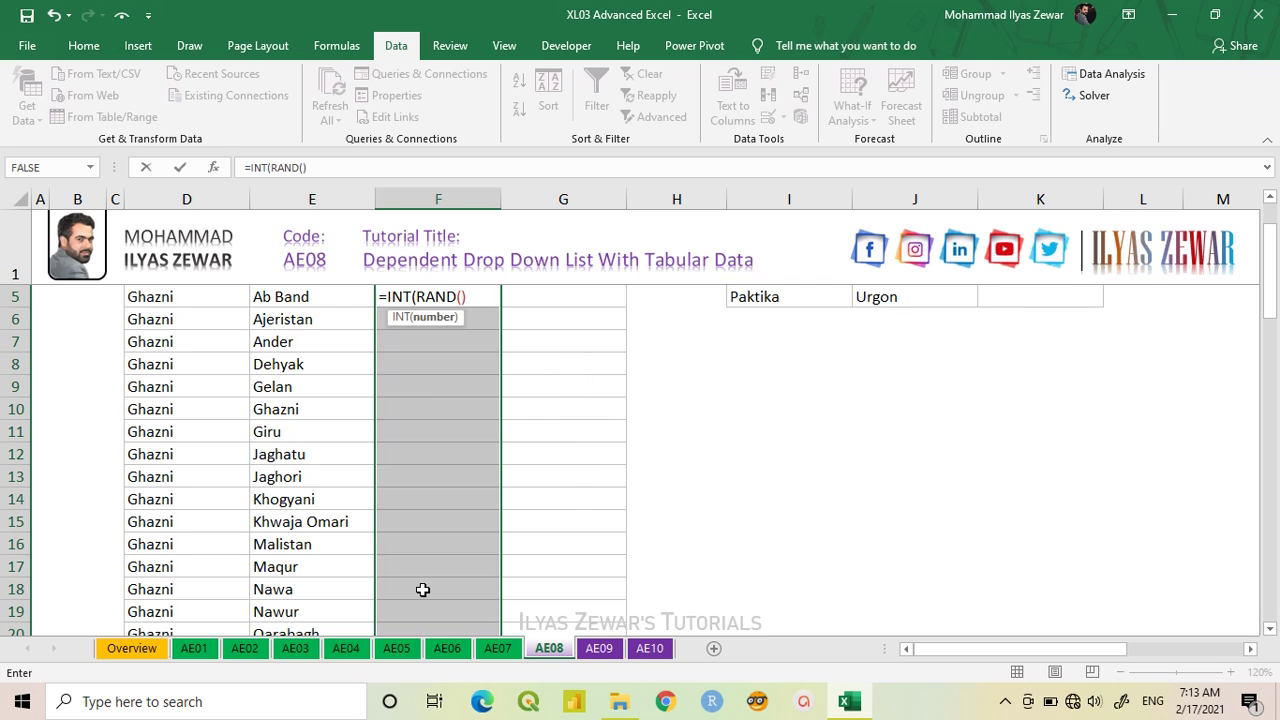
type("*300)")
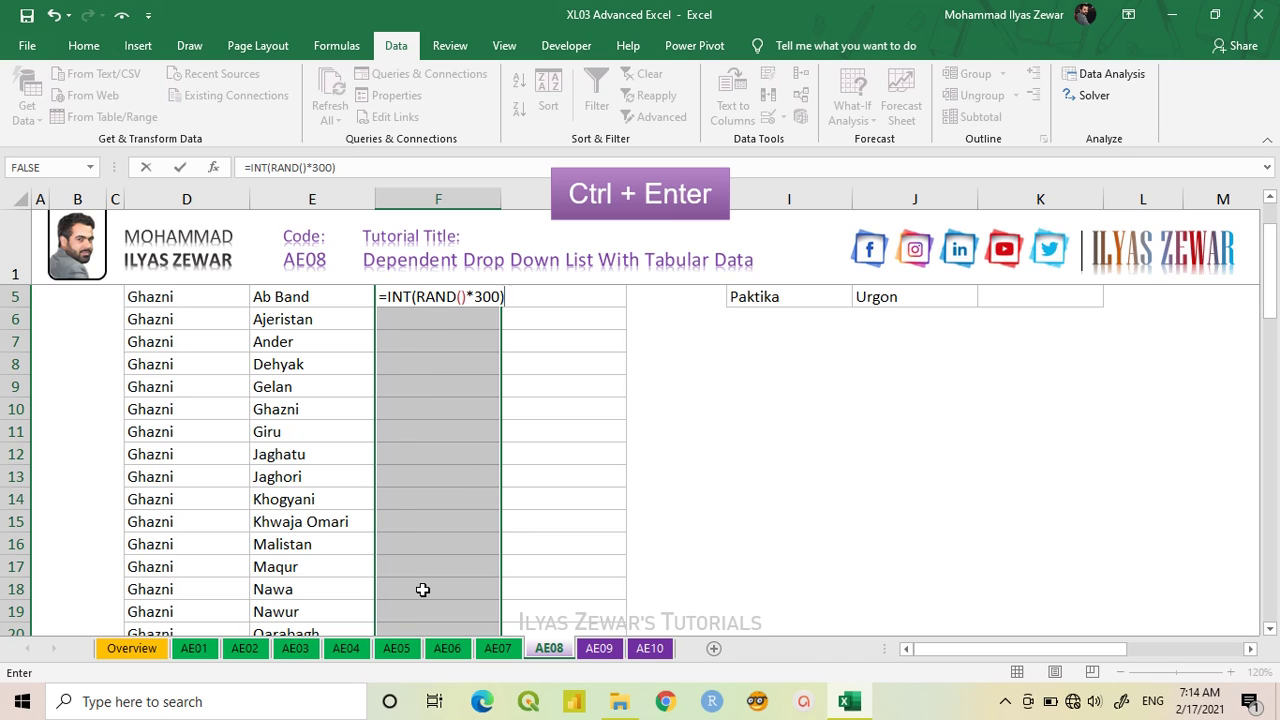
key("ctrl+Return")
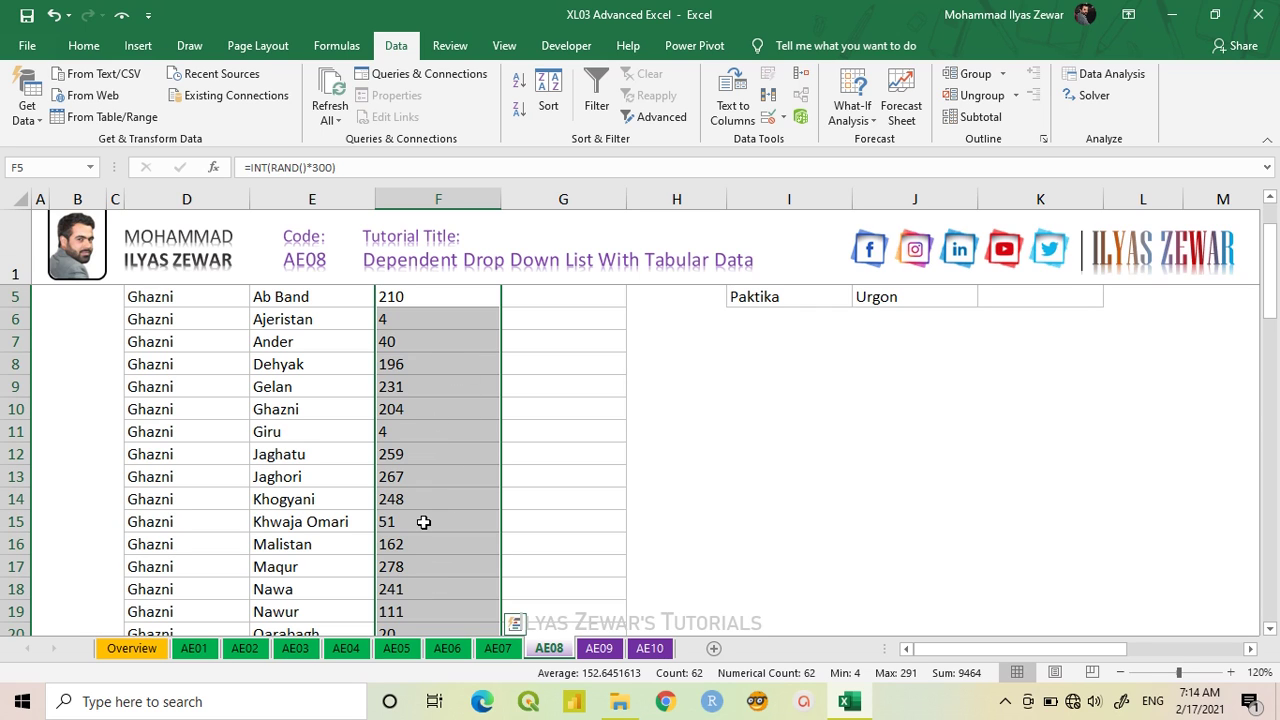
Fill all the Profit cells G5:G66 with the formula =RANDBETWEEN(50,100)
scroll(423, 521, "up", 1)
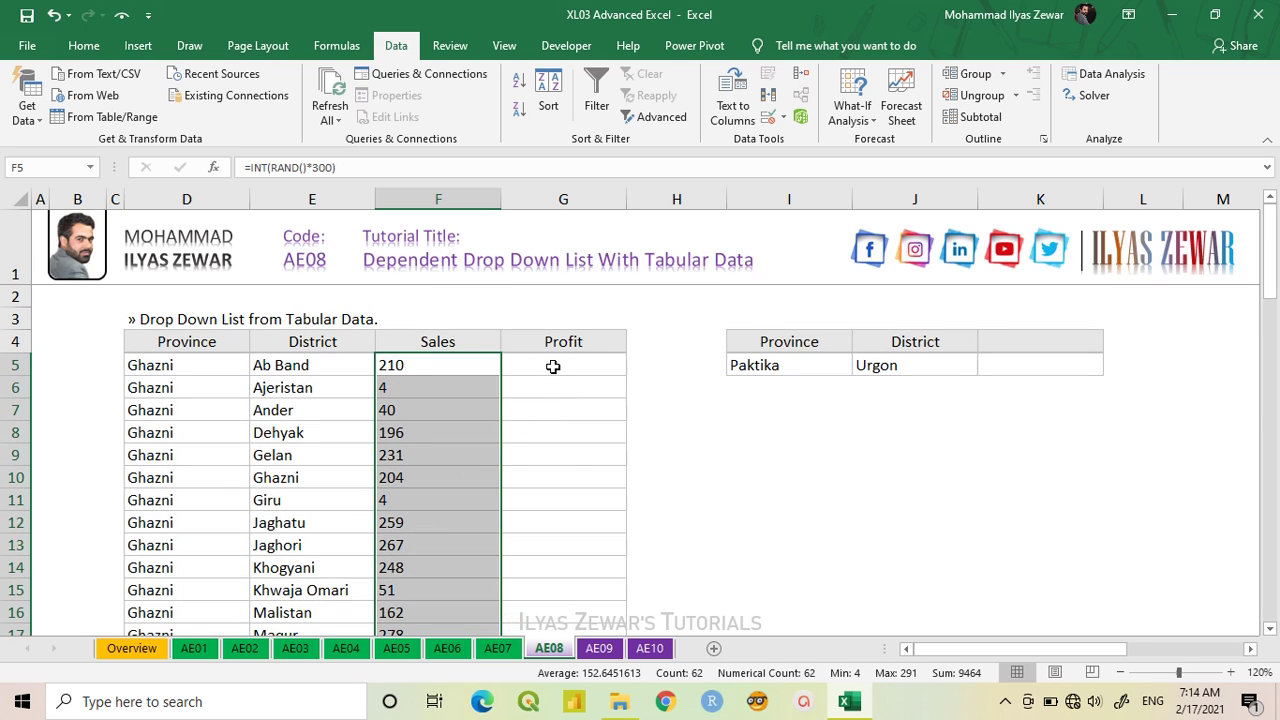
left_click_drag(551, 366, 586, 451)
type("=r")
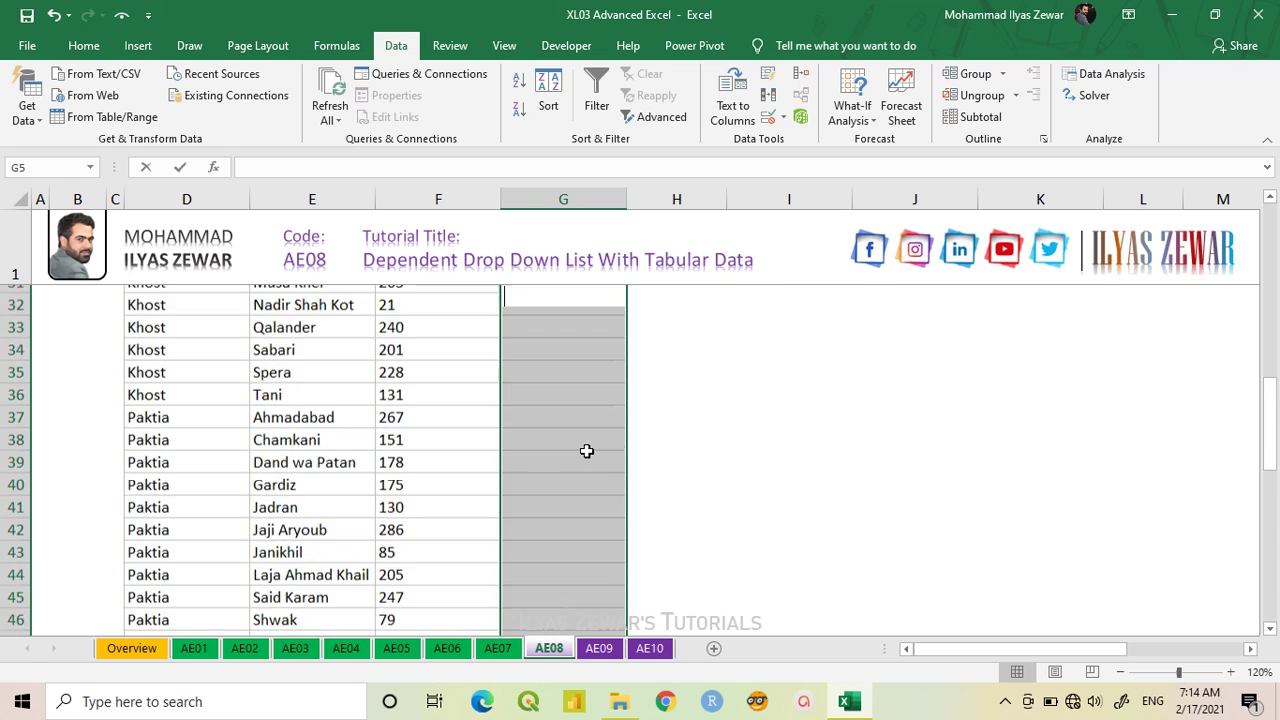
type("an")
key("Down")
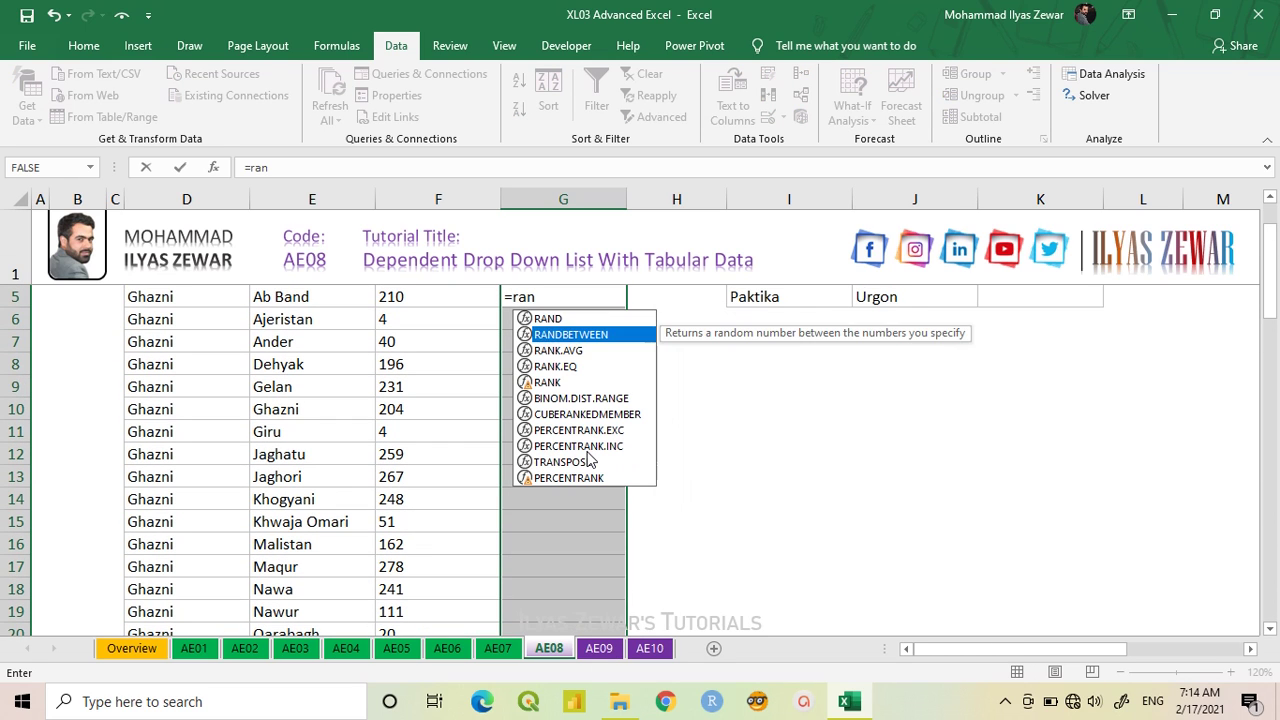
key("Tab")
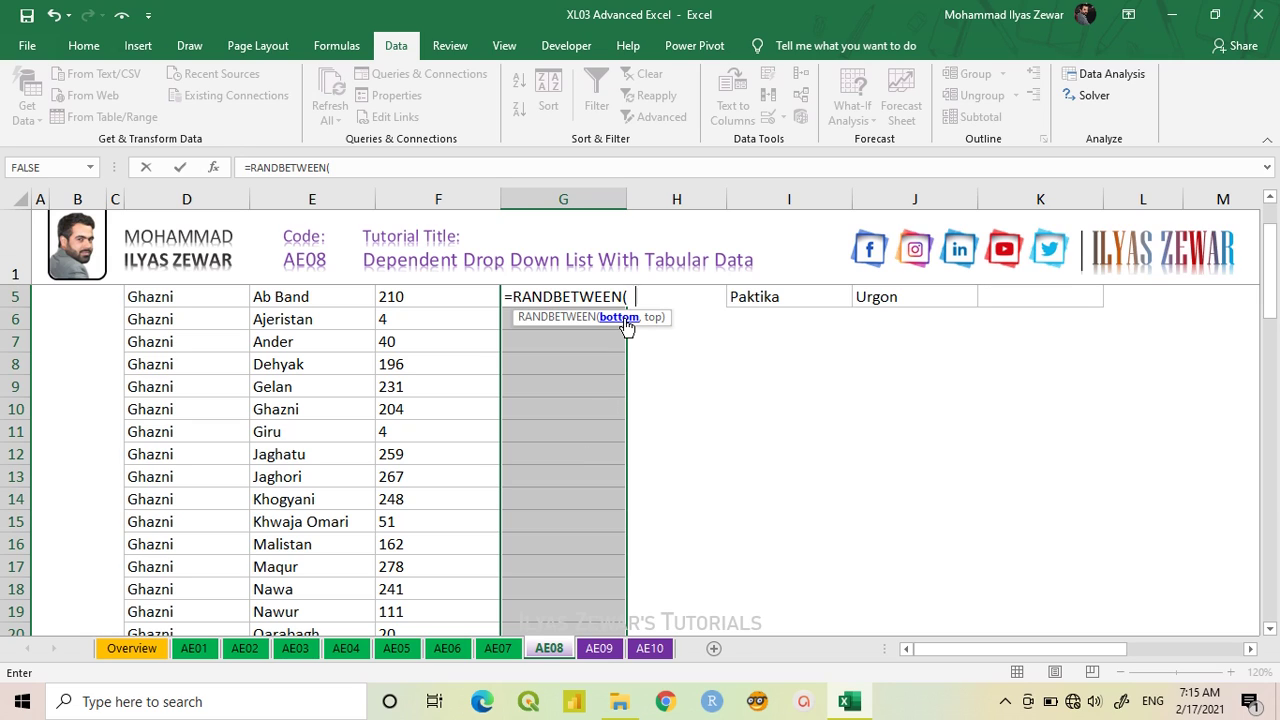
type("50,100)")
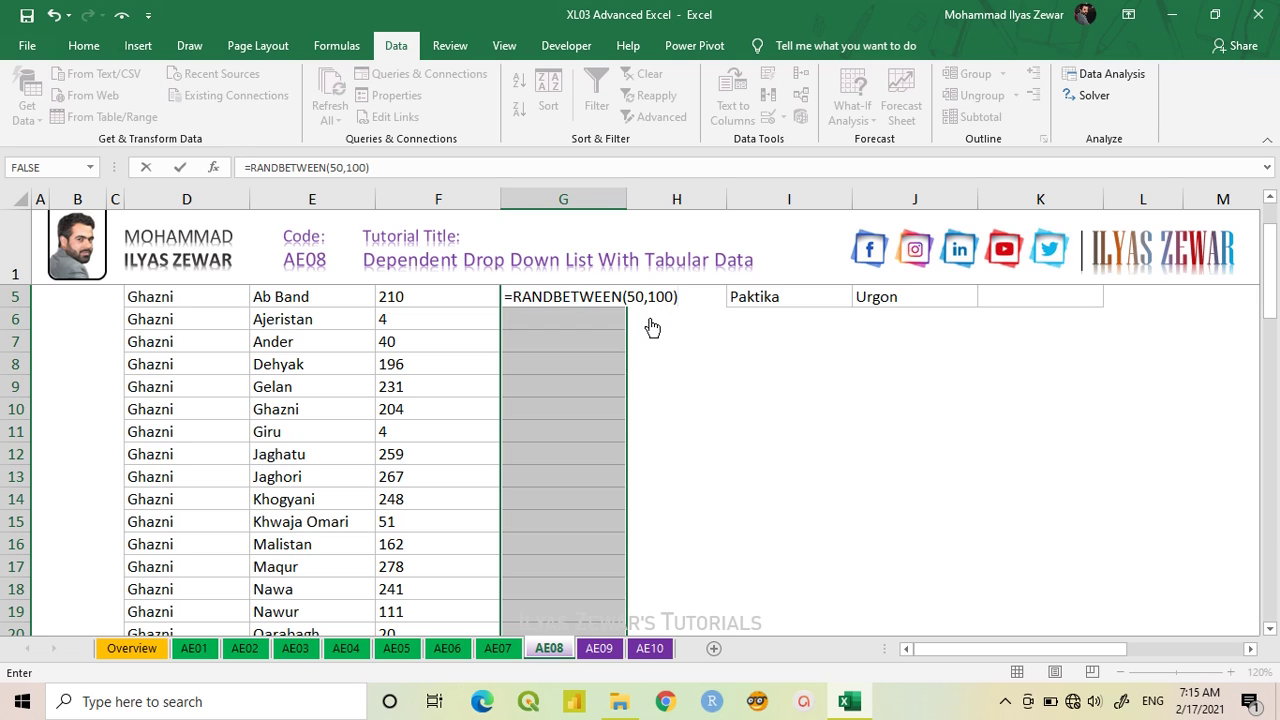
key("ctrl+Return")
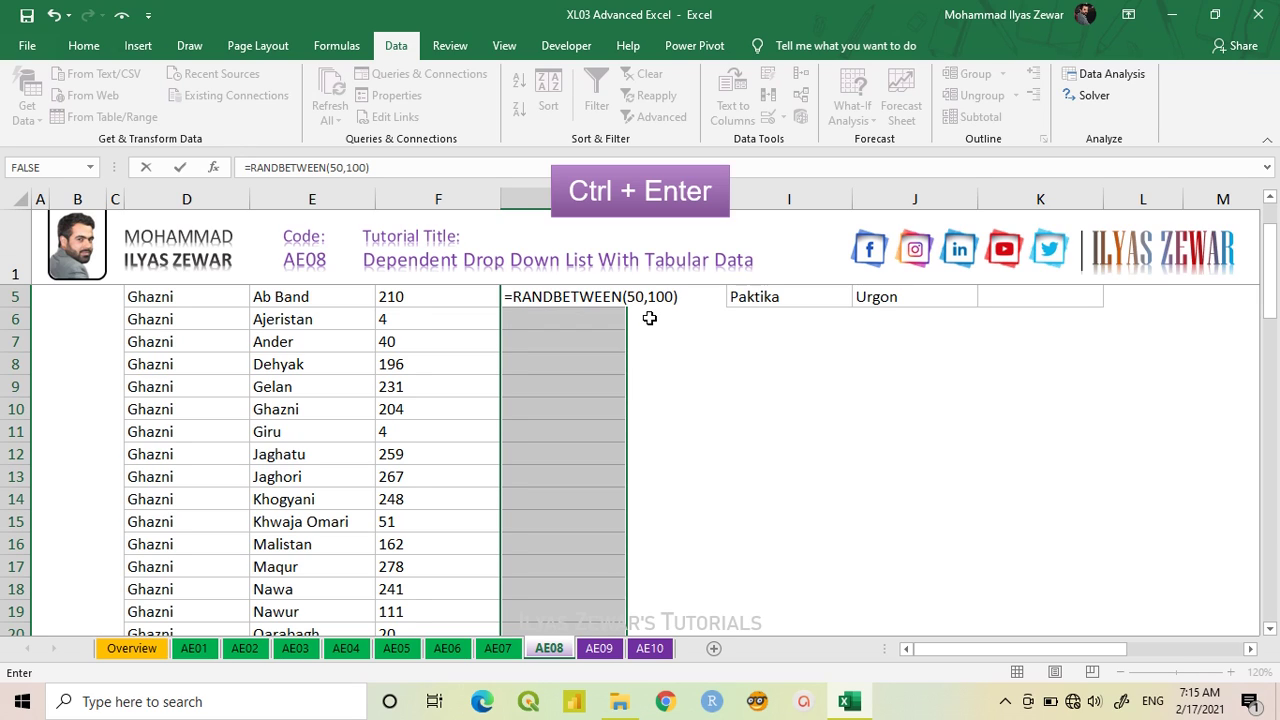
key("ctrl+Return")
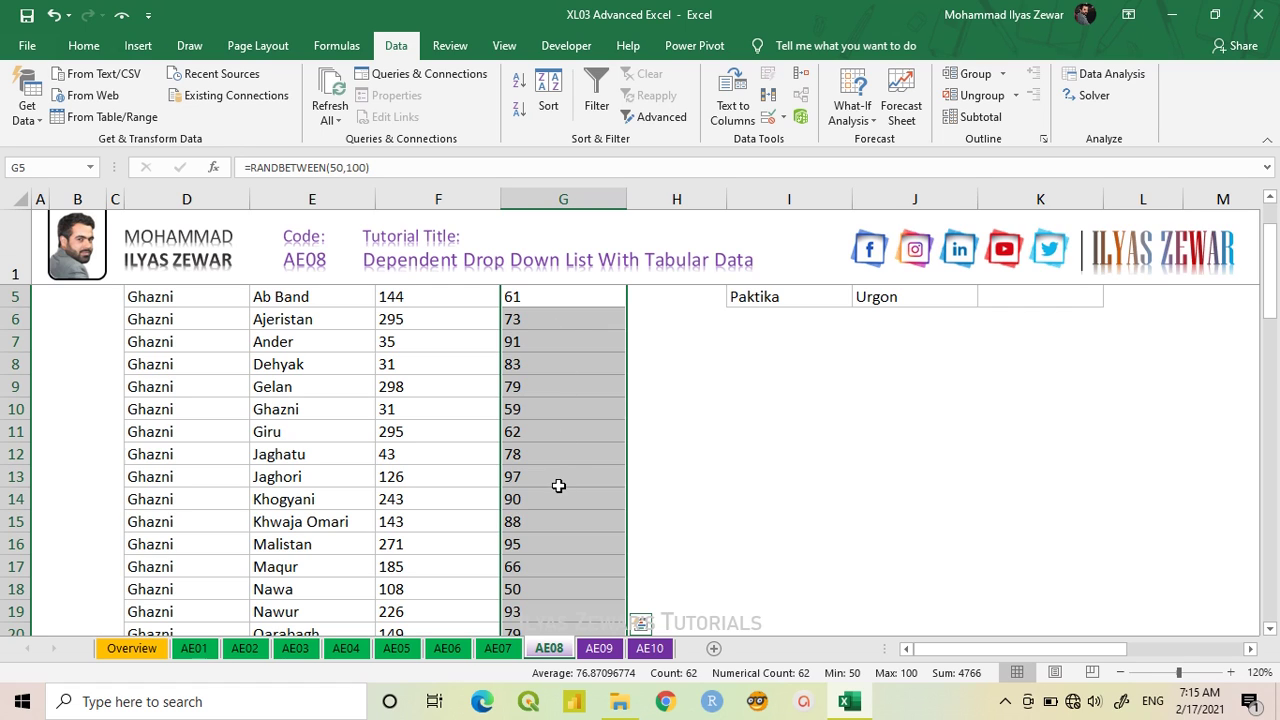
scroll(558, 485, "up", 1)
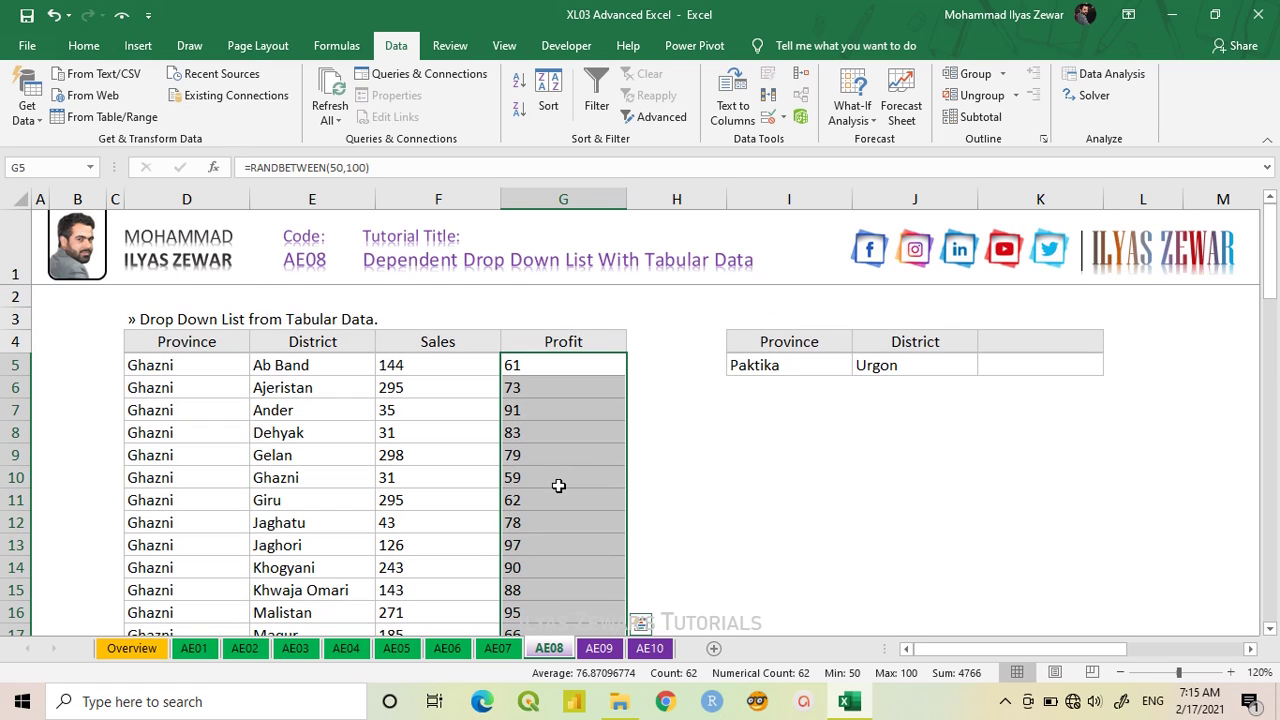
Start a formula in K5 that tests the header cell K4 against the Sales header and opens SUMPRODUCT: =IF(K4=F4,SUMPRODUCT(
left_click(1009, 367)
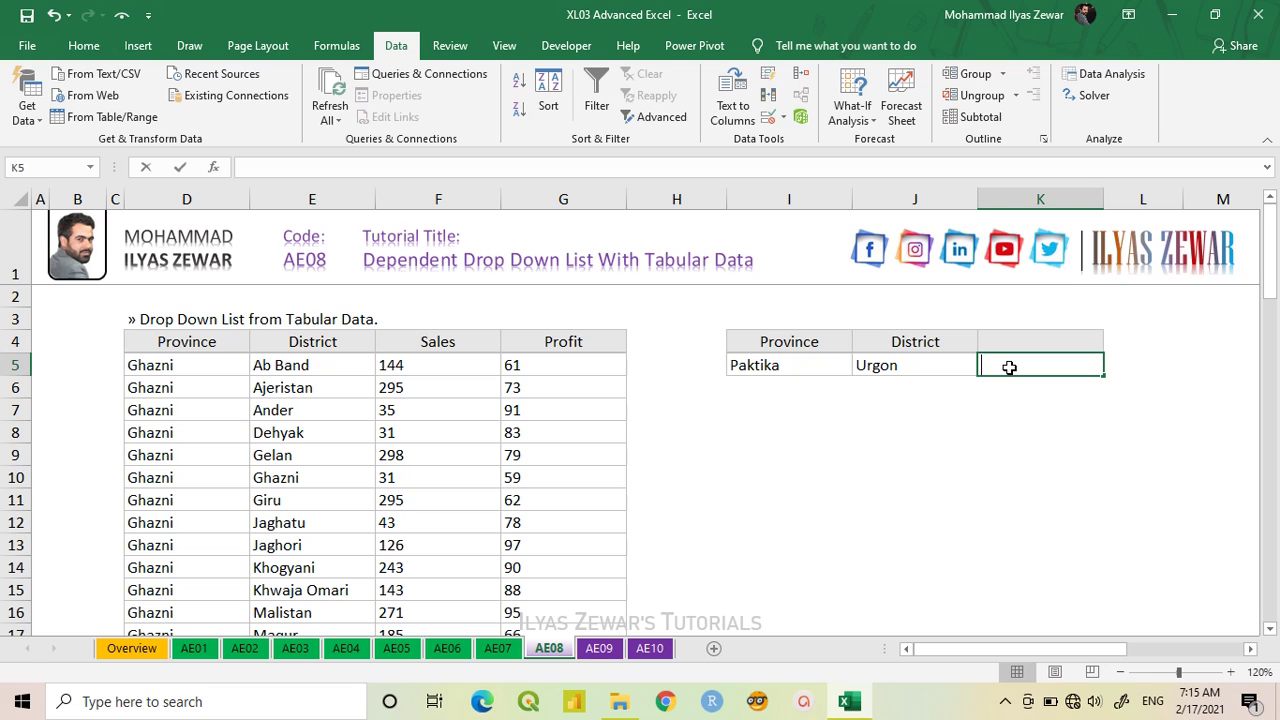
type("=IF(")
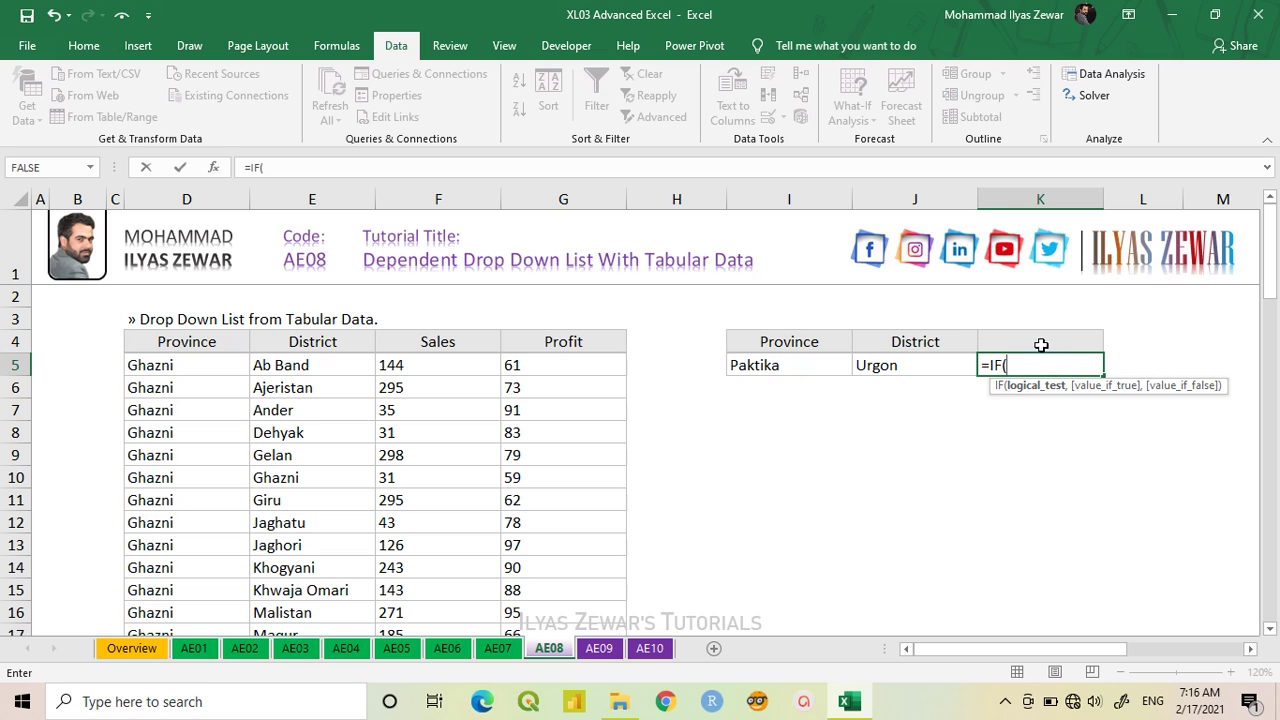
left_click(1036, 342)
type("=")
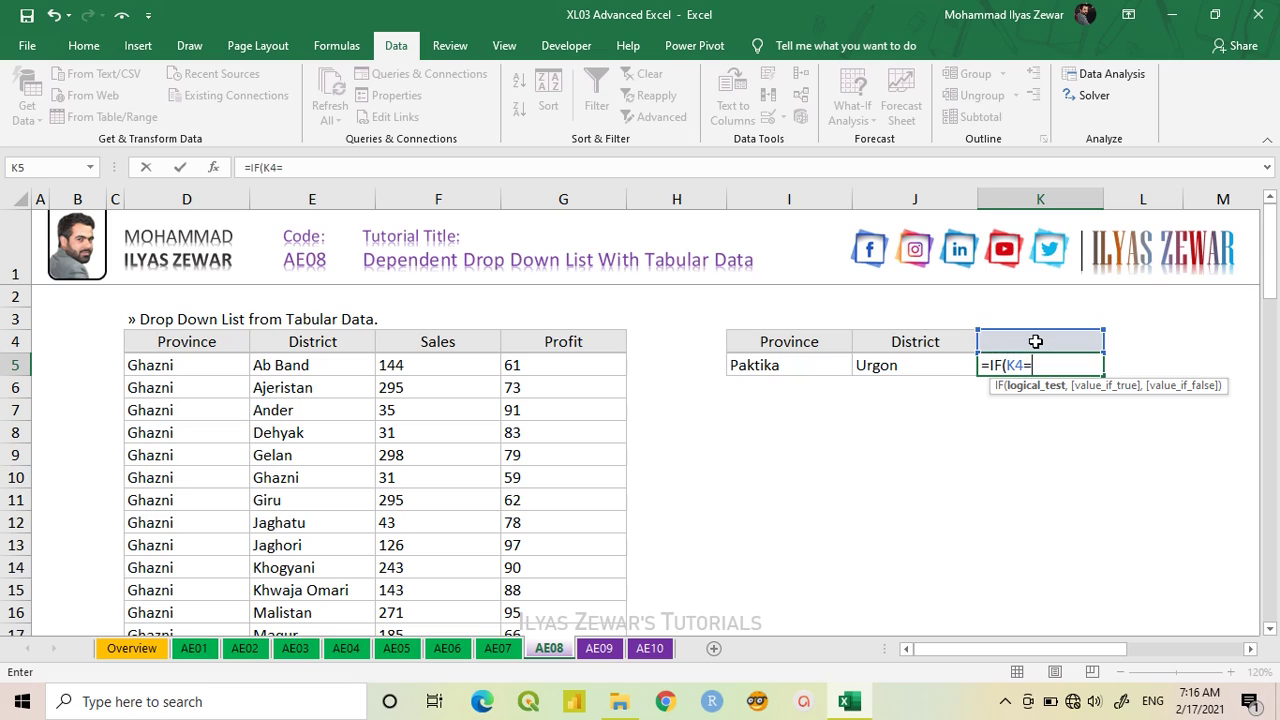
left_click(457, 341)
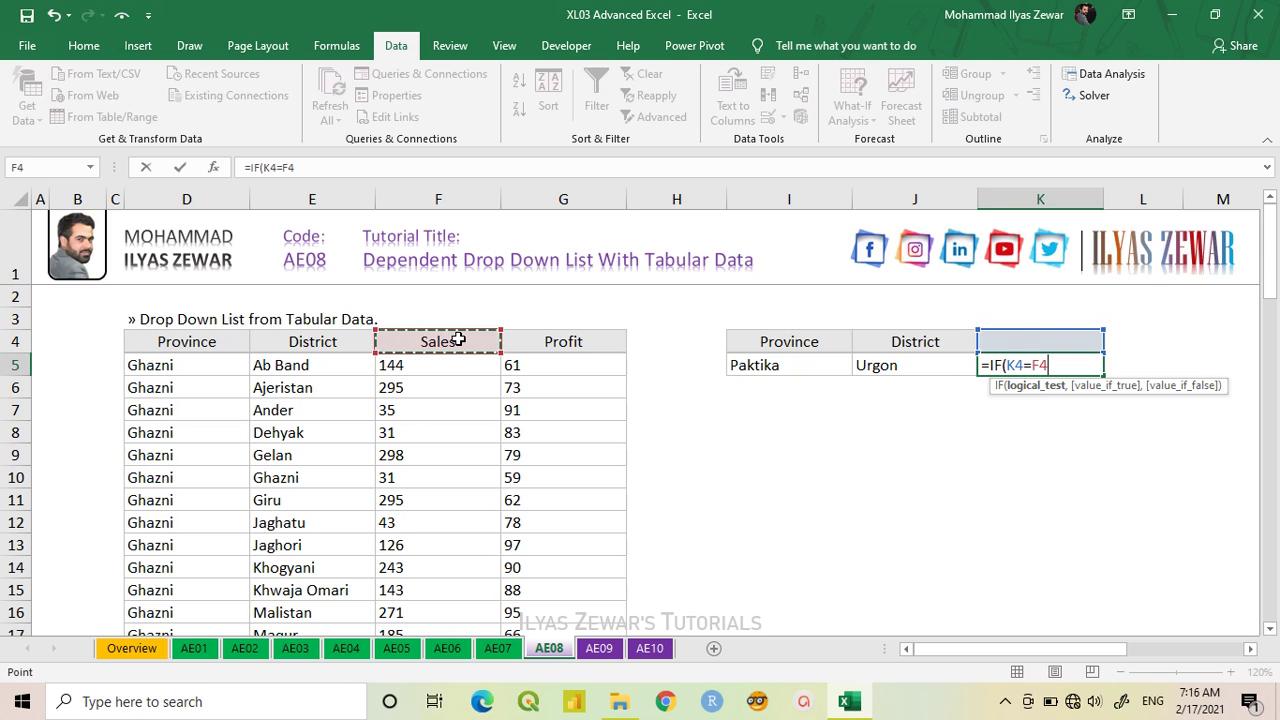
type(",")
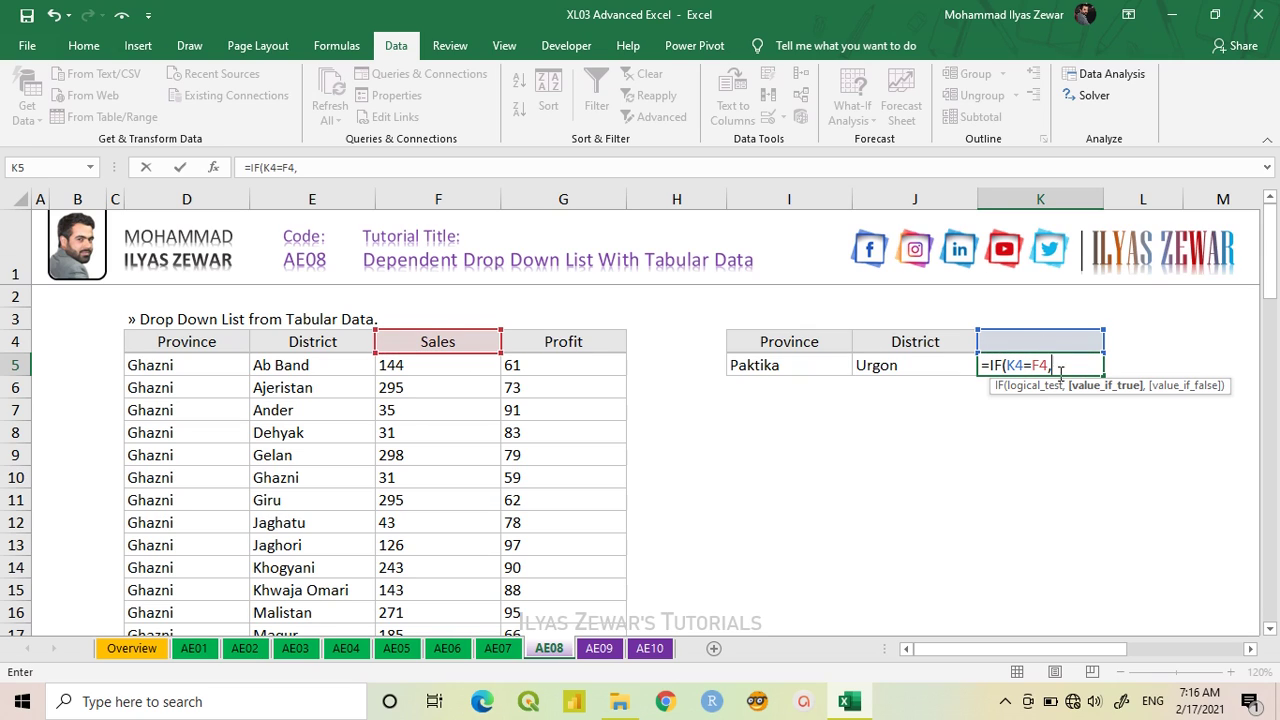
type("sump")
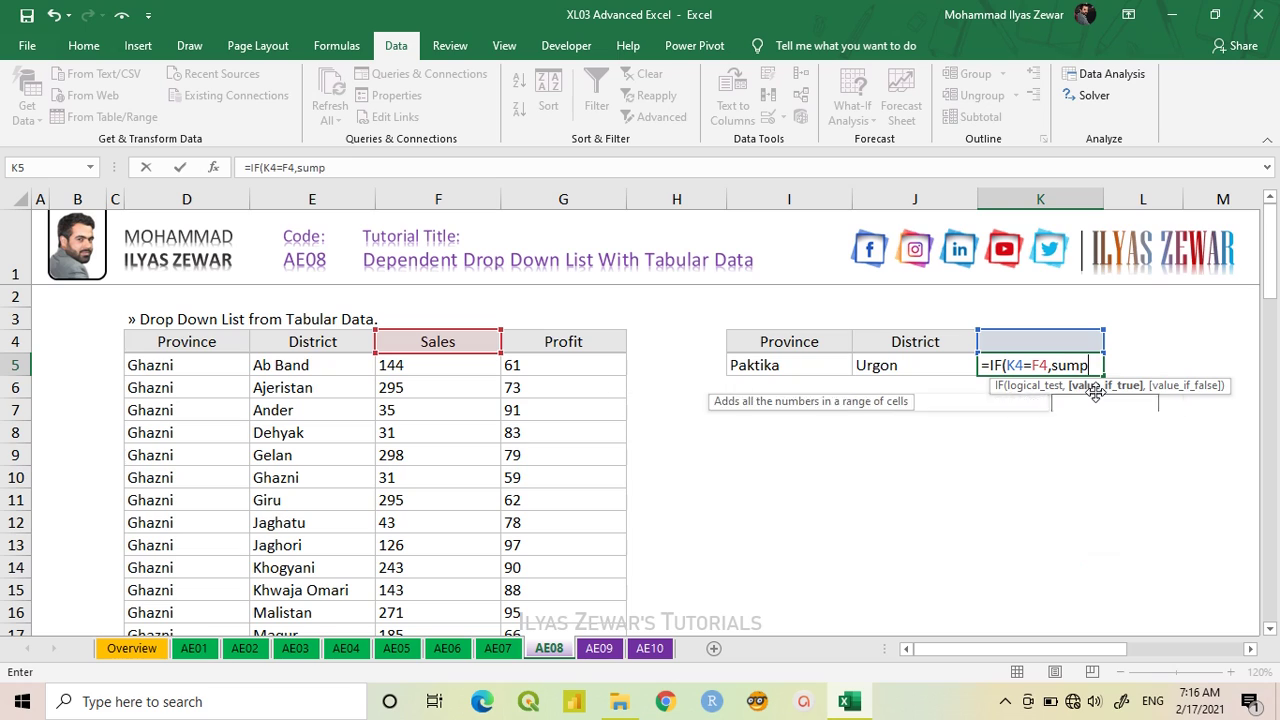
key("Tab")
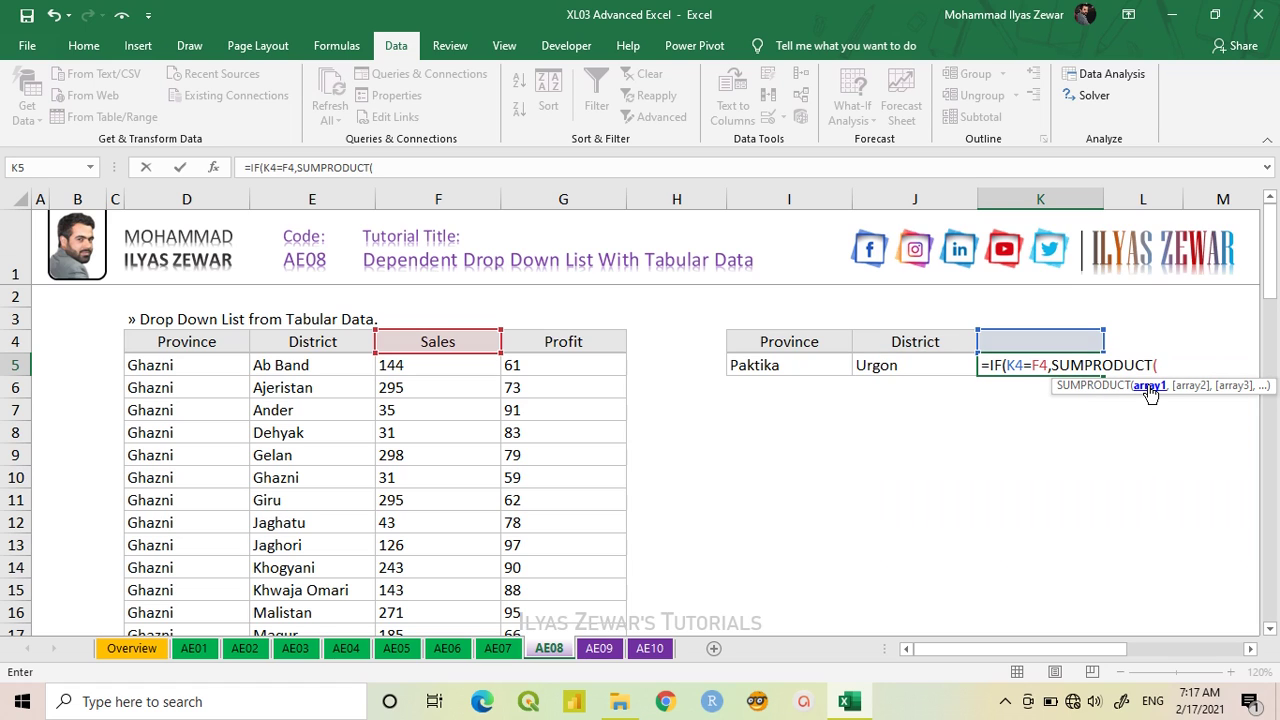
Add the province condition to the SUMPRODUCT, comparing the absolute Province range with the selected province: ($D$5:$D$66=I5)
left_click(197, 369)
key("ctrl+shift+Down")
key("F4")
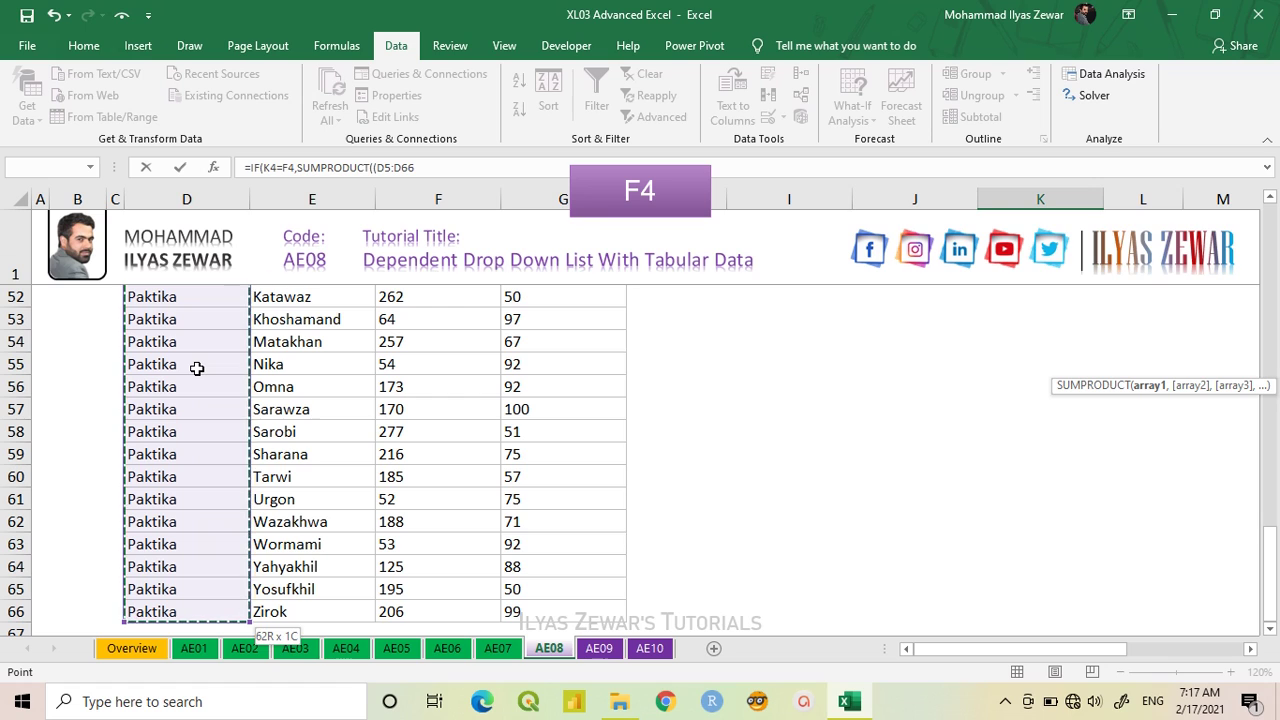
type("=")
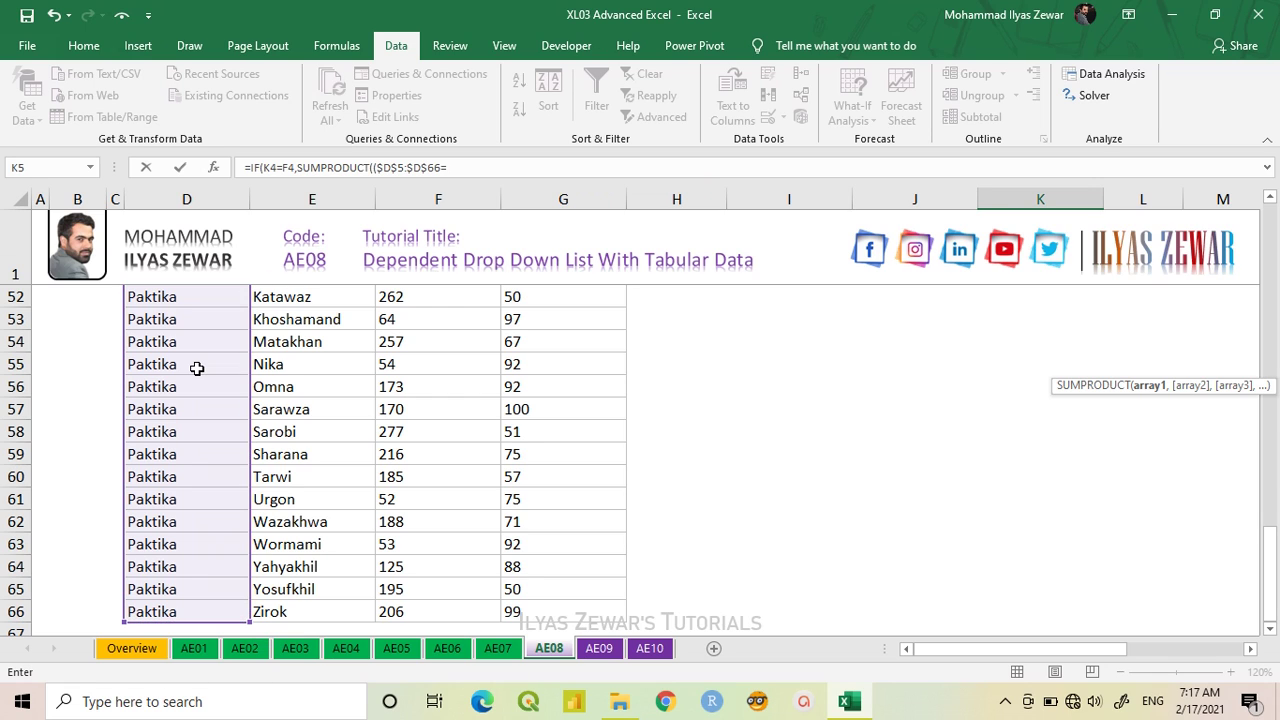
scroll(197, 369, "up", 4)
scroll(197, 369, "up", 13)
left_click(774, 366)
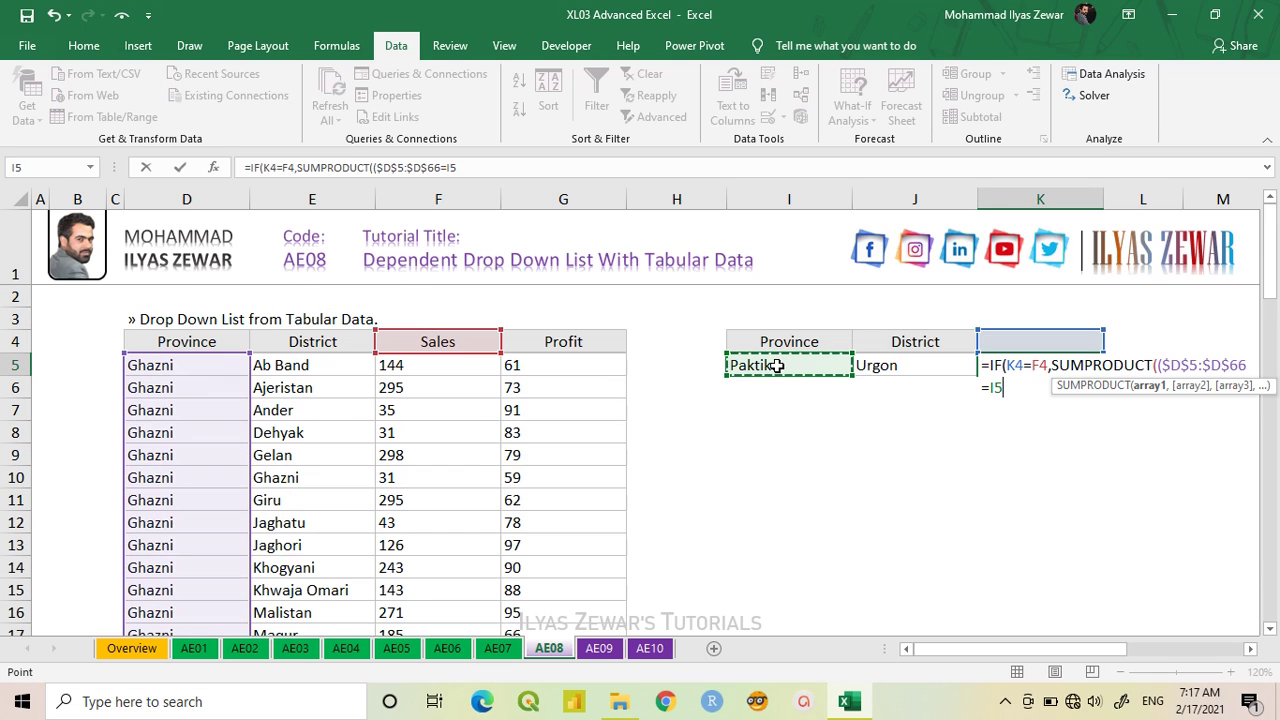
type(") ")
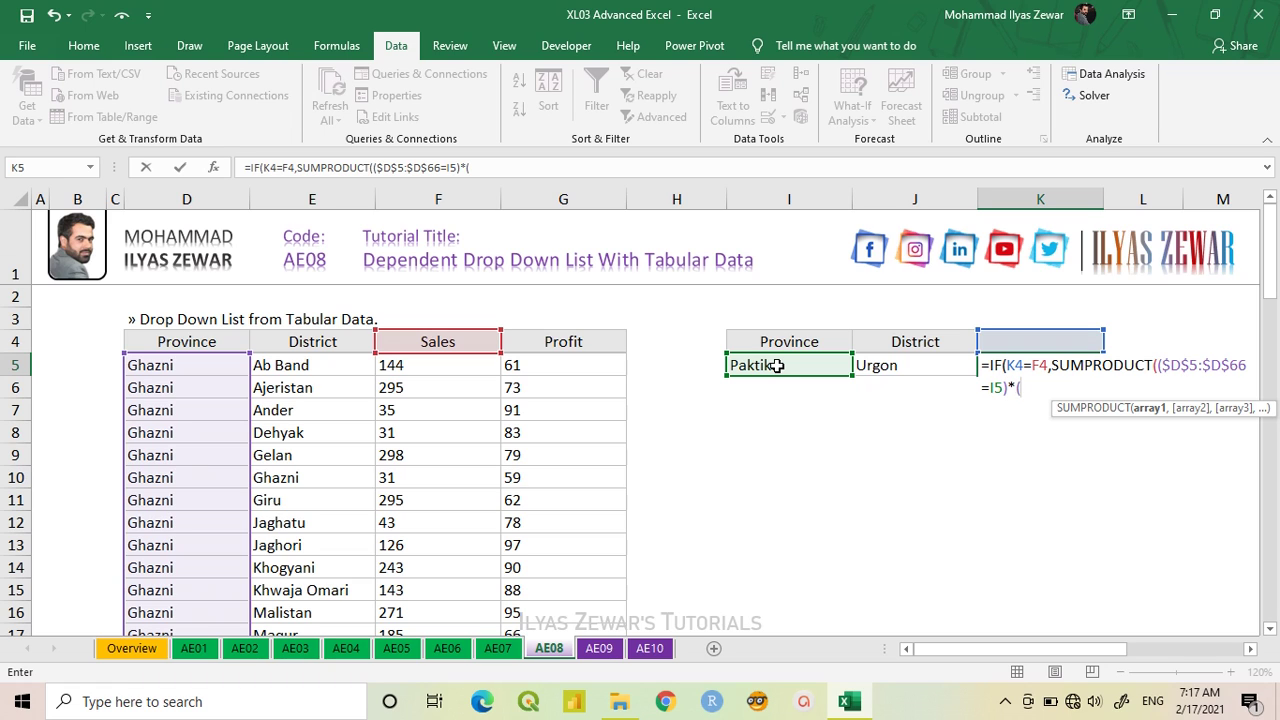
Multiply by a district condition in the K5 SUMPRODUCT, comparing the absolute District range with the selected district: *($E$5:$E$66=J5)*
type("*(")
left_click(329, 368)
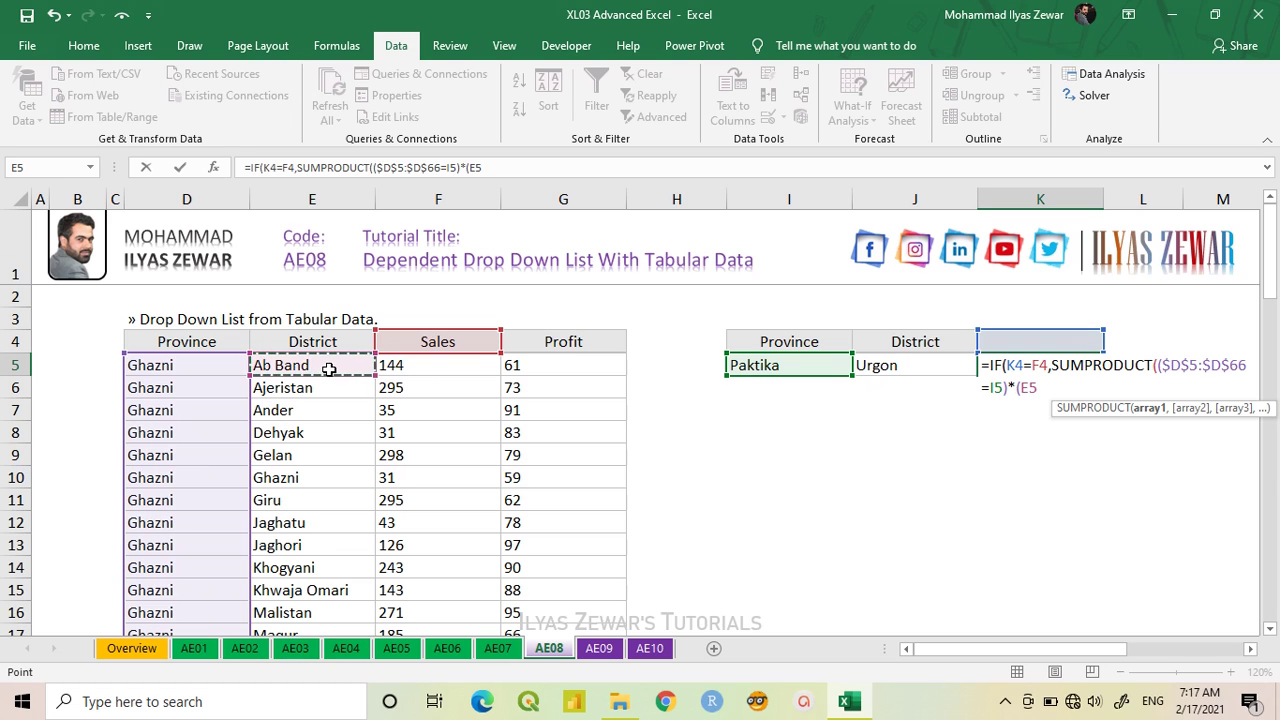
key("ctrl+shift+Down")
key("F4")
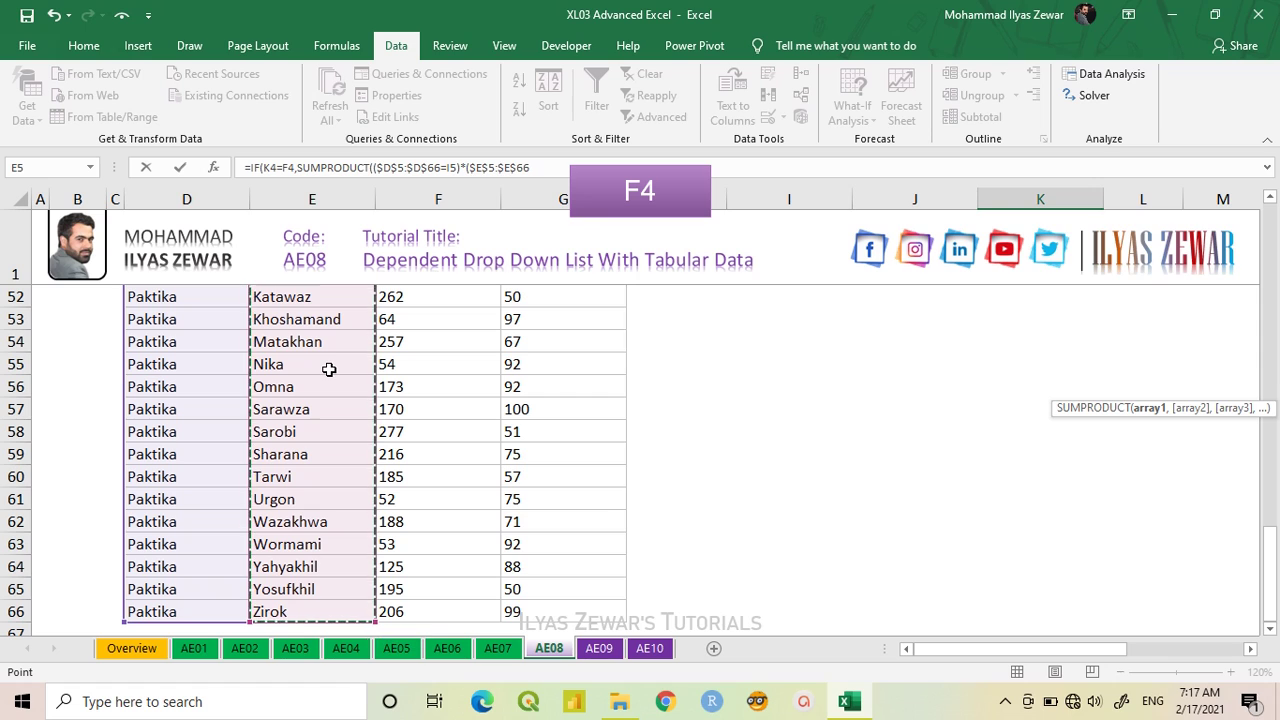
type("=")
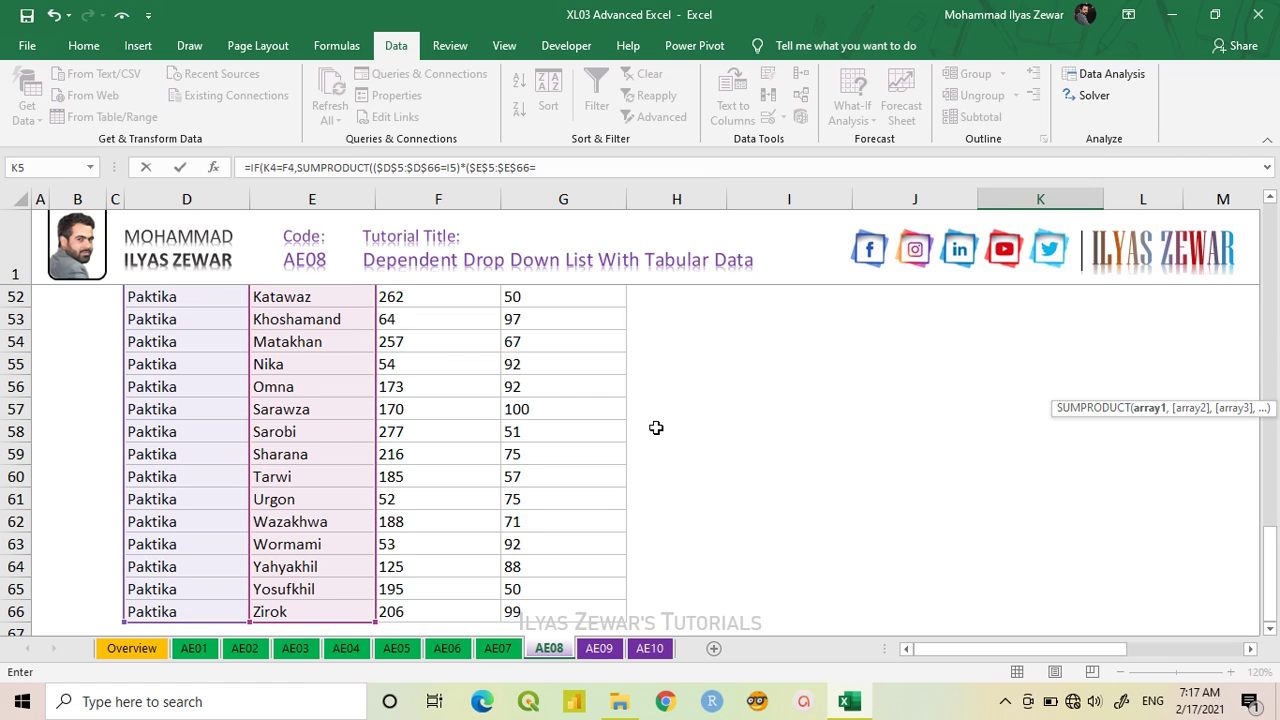
left_click(899, 366)
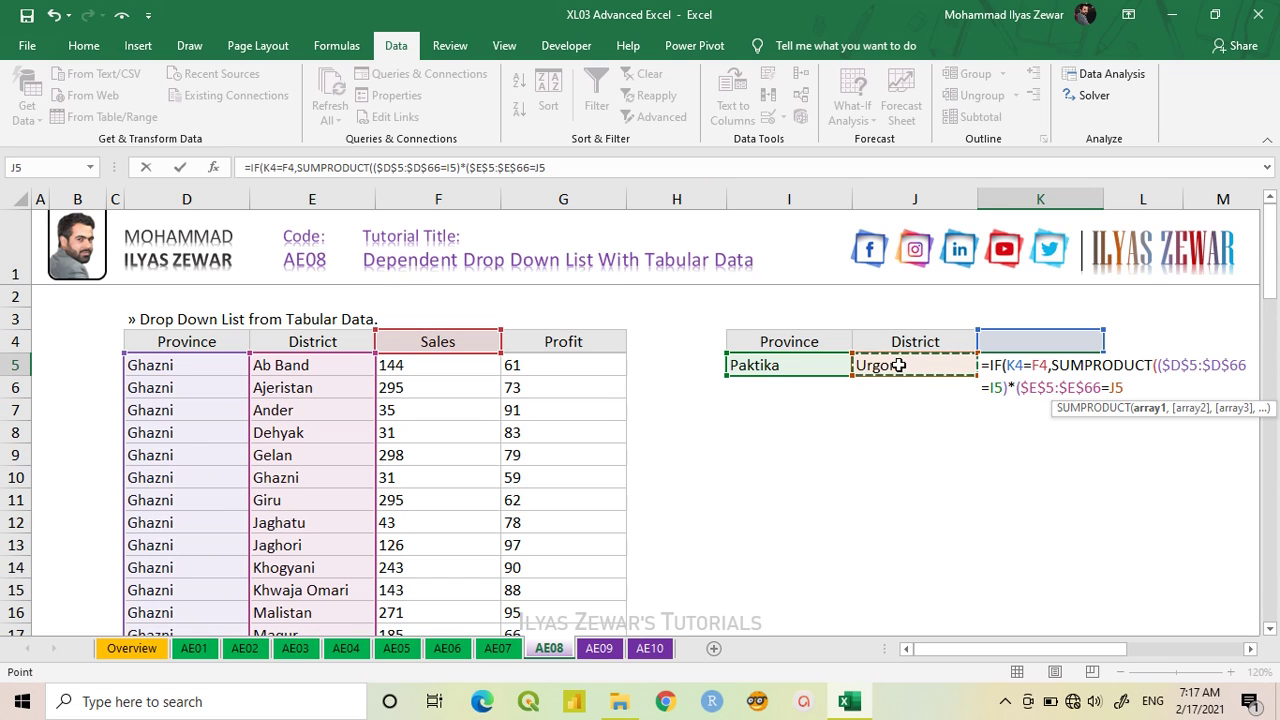
type(")*")
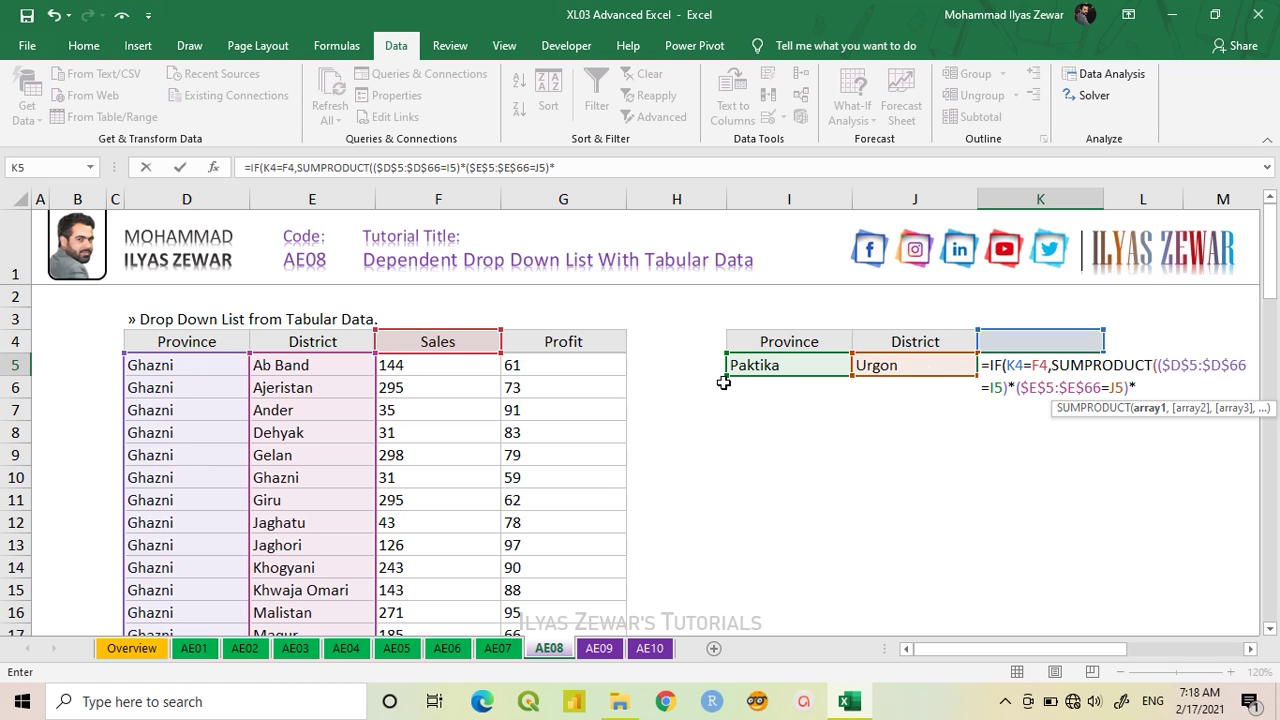
Add the absolute Sales range $F$5:$F$66 as the values to sum and close the SUMPRODUCT
left_click(450, 367)
key("ctrl+shift+Down")
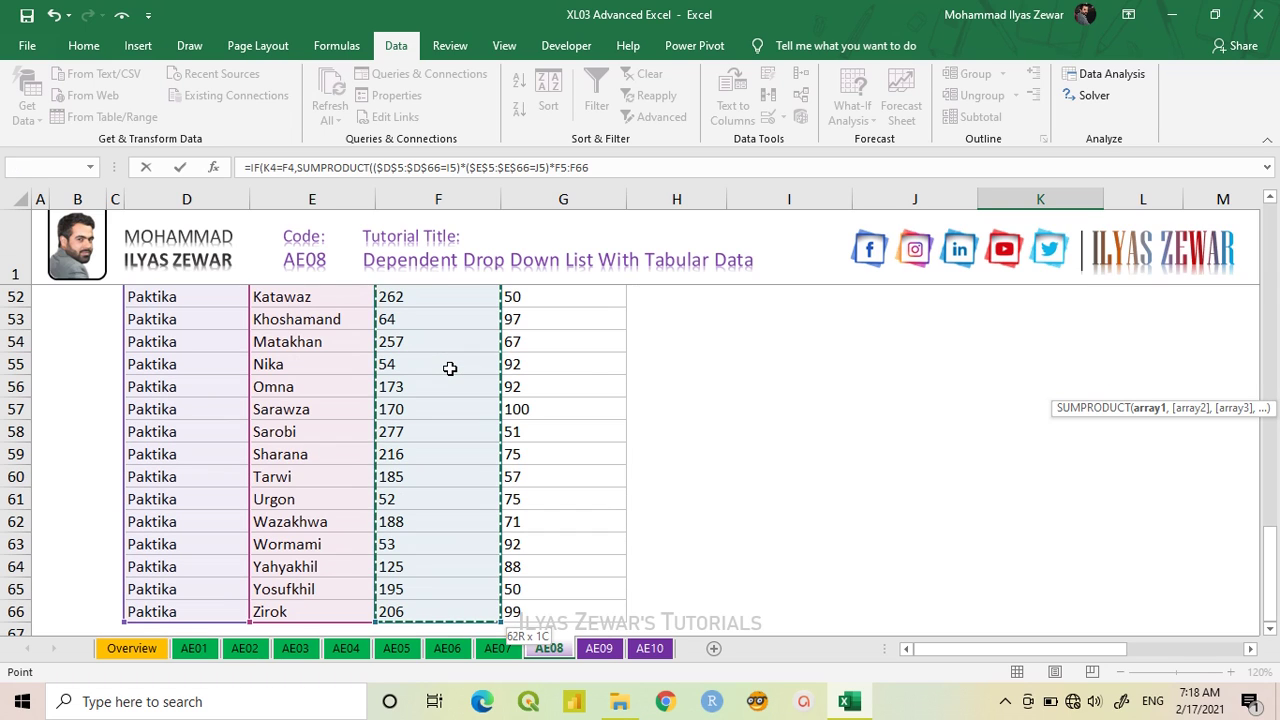
key("F4")
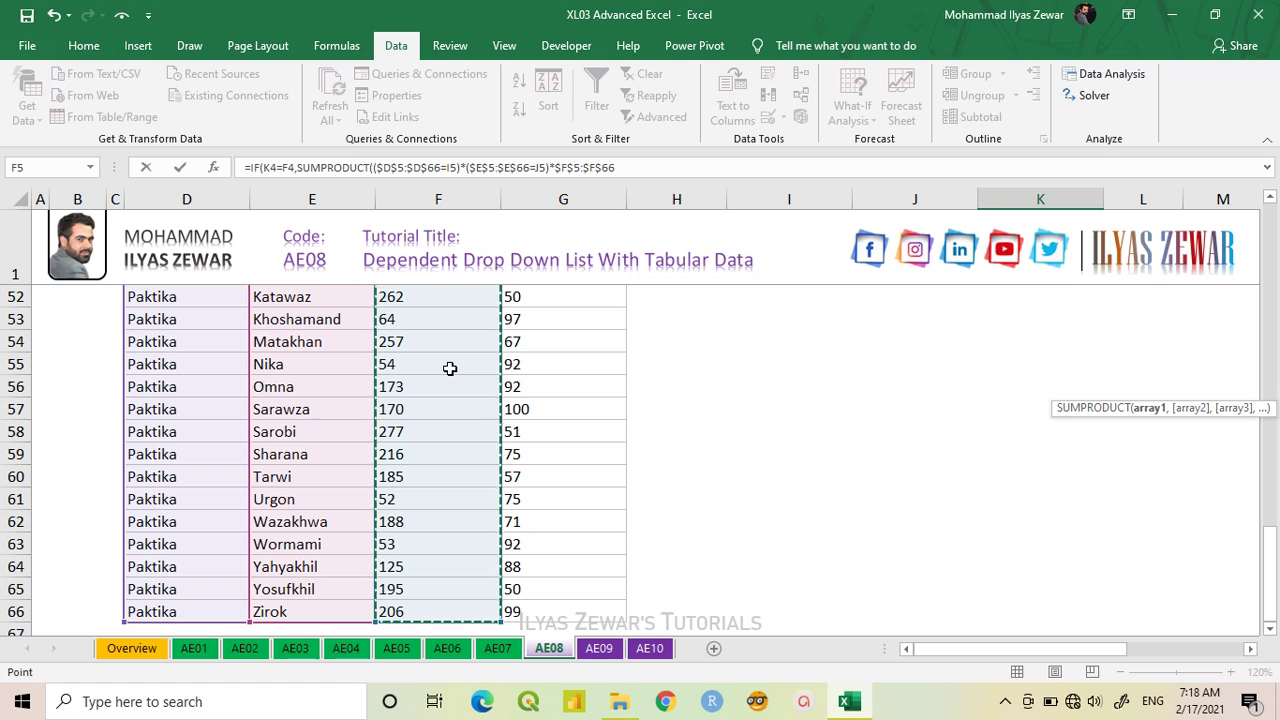
type(")")
scroll(450, 368, "up", 2)
scroll(450, 368, "up", 15)
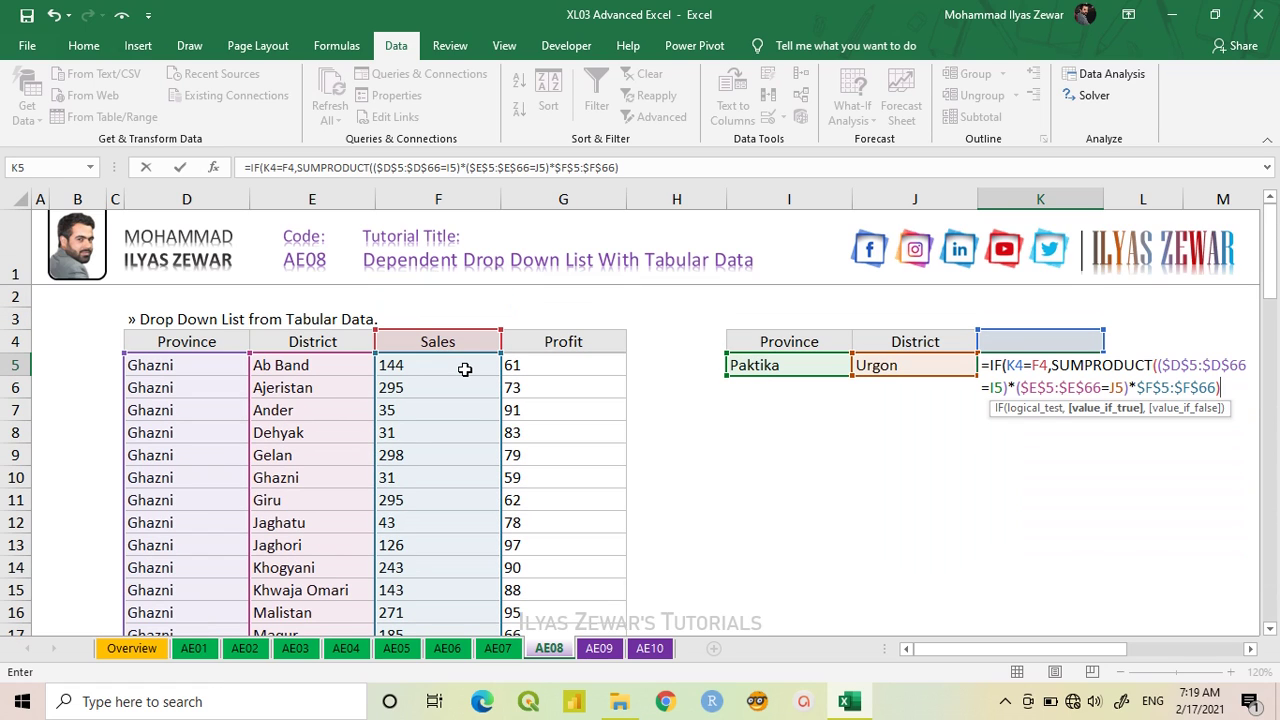
Add a copy of the whole IF(K4=F4,SUMPRODUCT(...)) expression as the value-if-false argument of the K5 formula
type(",")
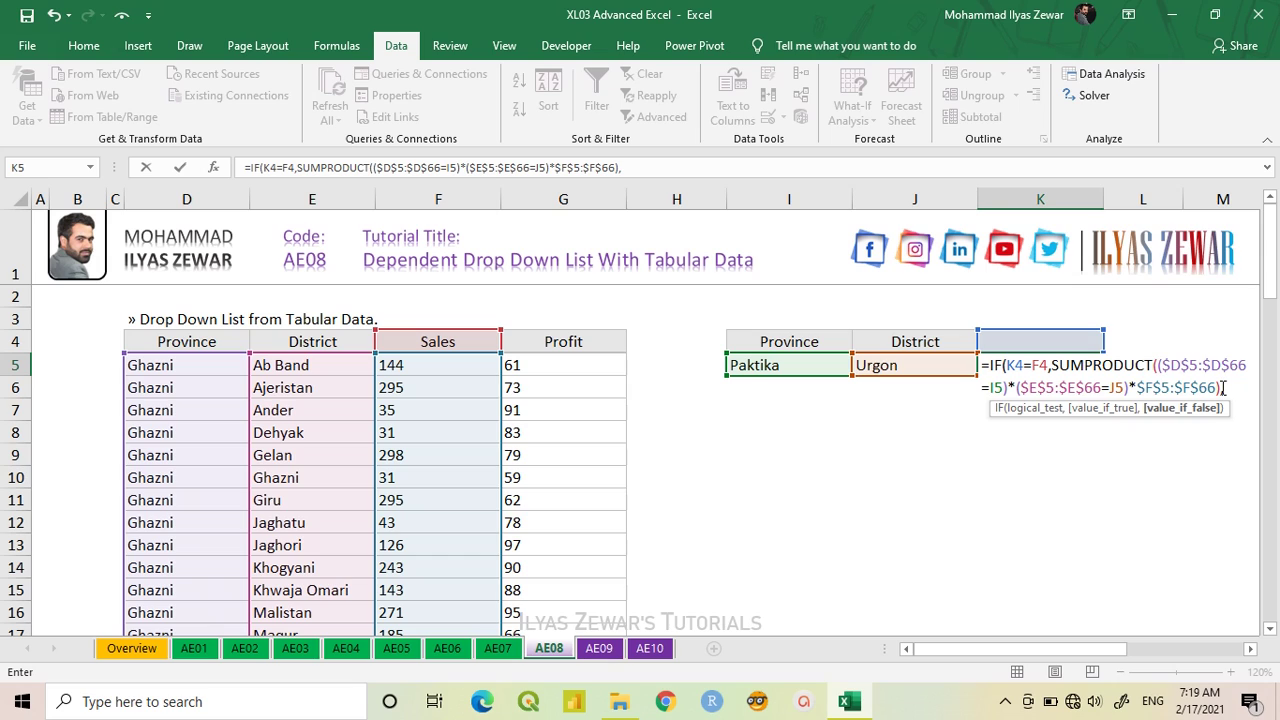
left_click_drag(1220, 387, 982, 365)
key("ctrl+c")
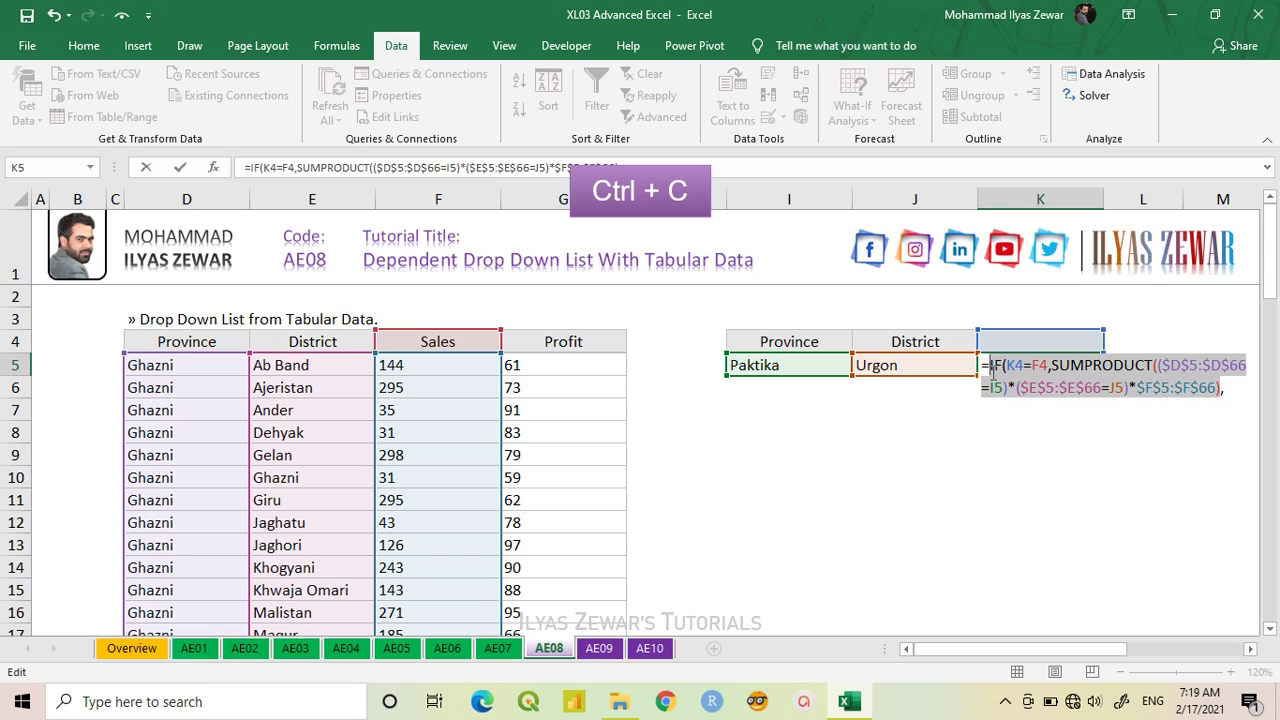
left_click(1232, 389)
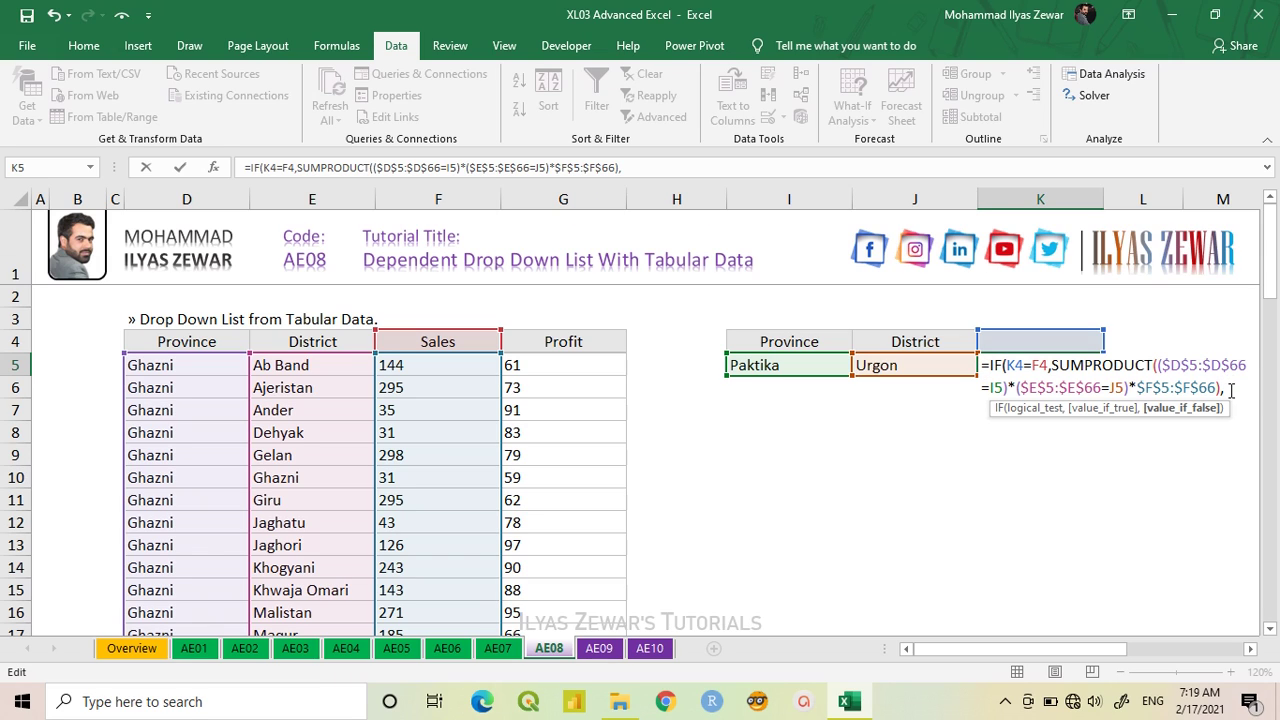
key("ctrl+v")
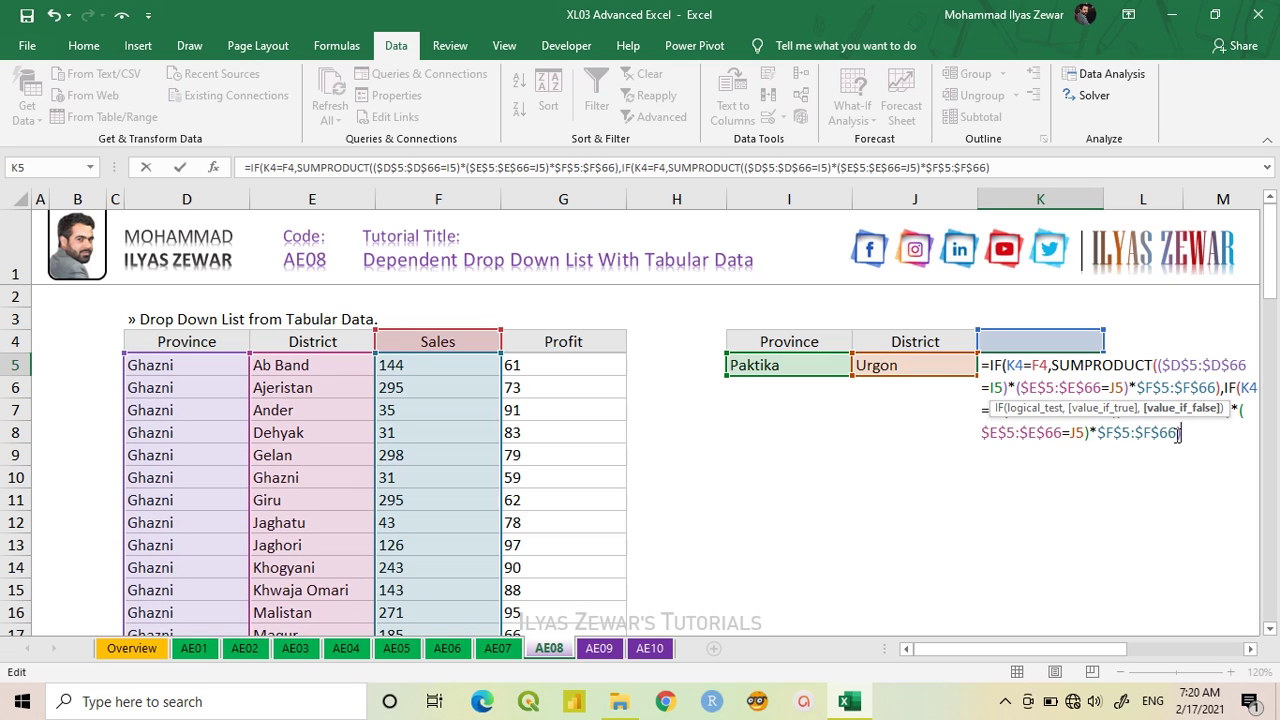
Replace the Sales range in the second SUMPRODUCT with the absolute Profit range $G$5:$G$66
left_click_drag(1179, 433, 1100, 437)
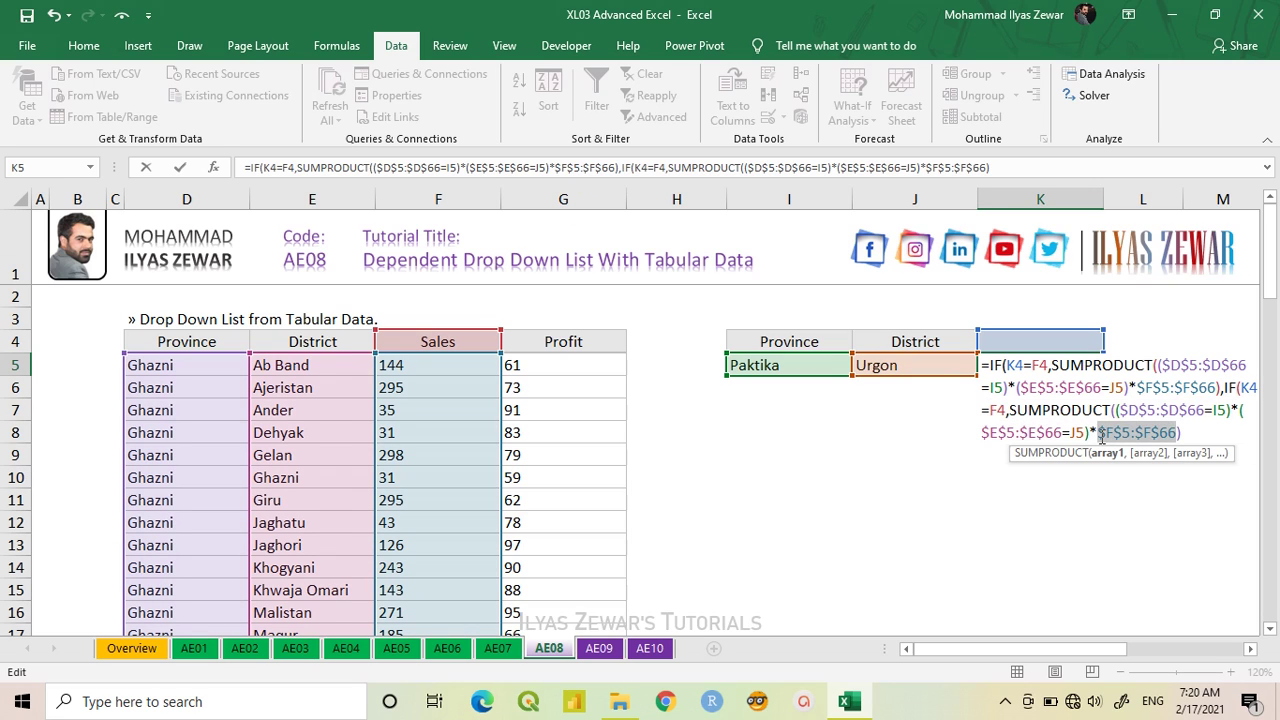
key("BackSpace")
left_click(569, 370)
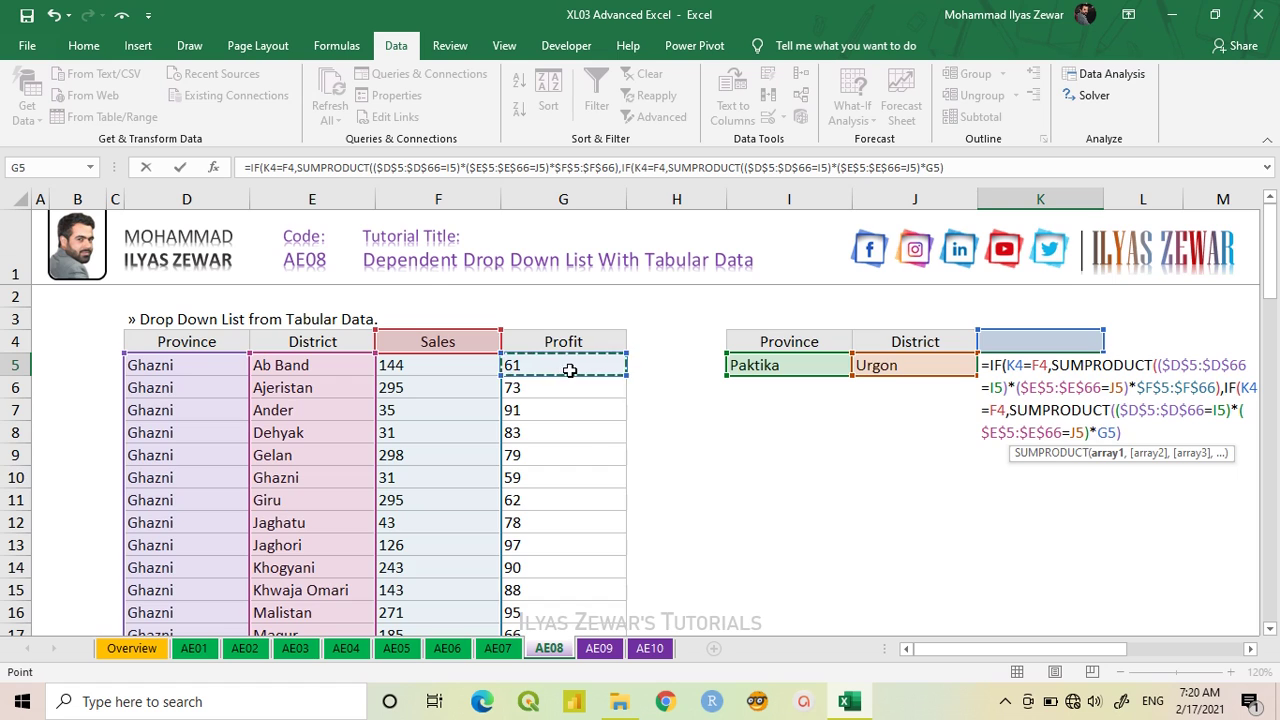
key("ctrl+shift+Down")
key("F4")
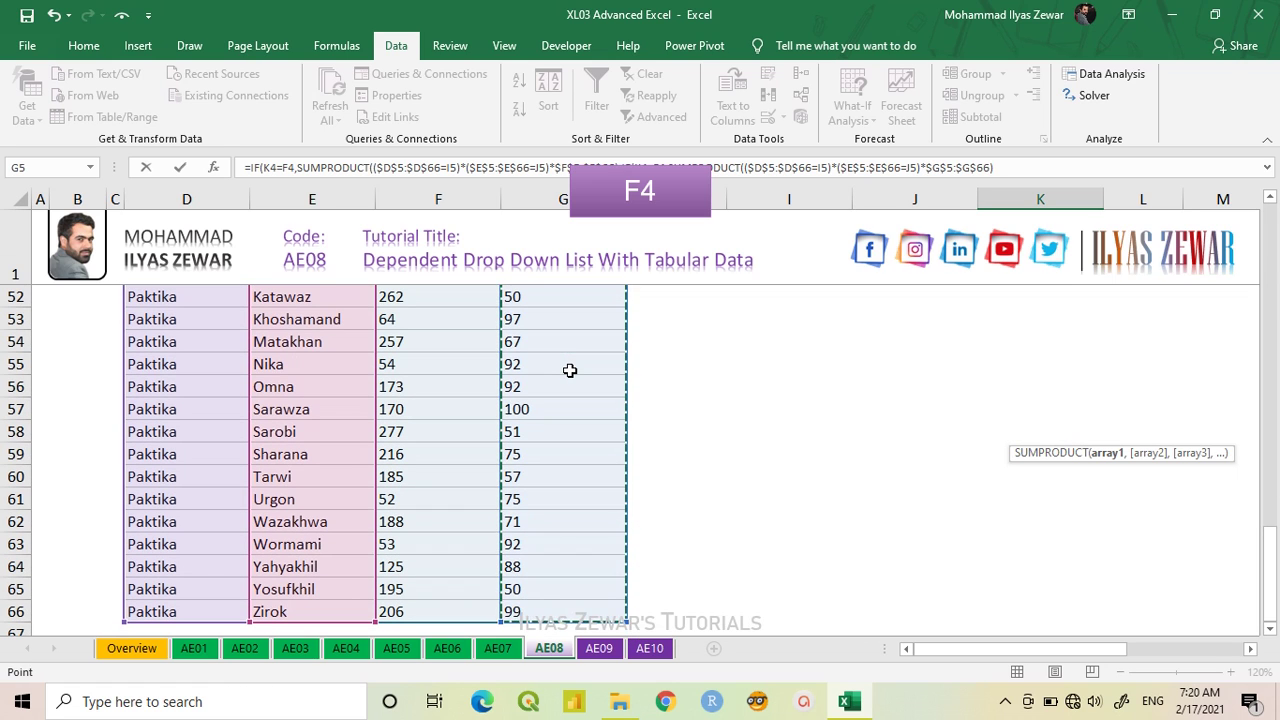
key("F2")
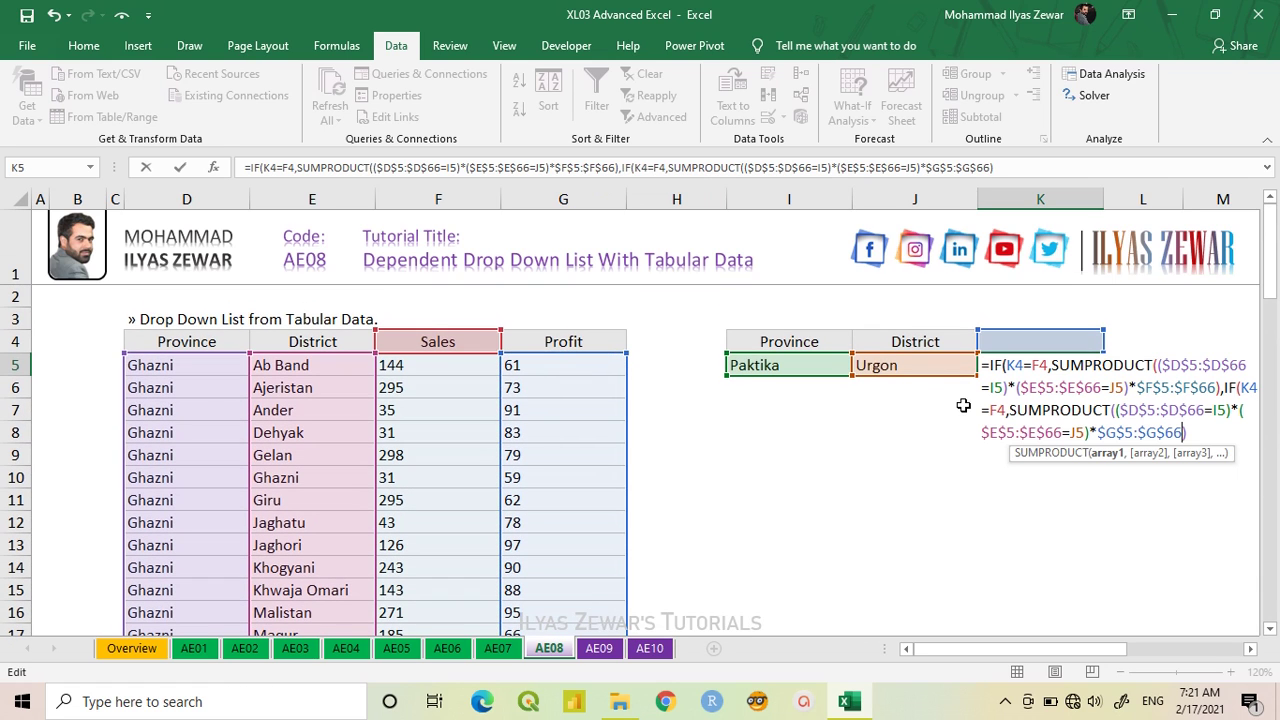
Change the second IF's test to compare K4 with the Profit header cell G4
left_click(1006, 410)
key("BackSpace")
key("BackSpace")
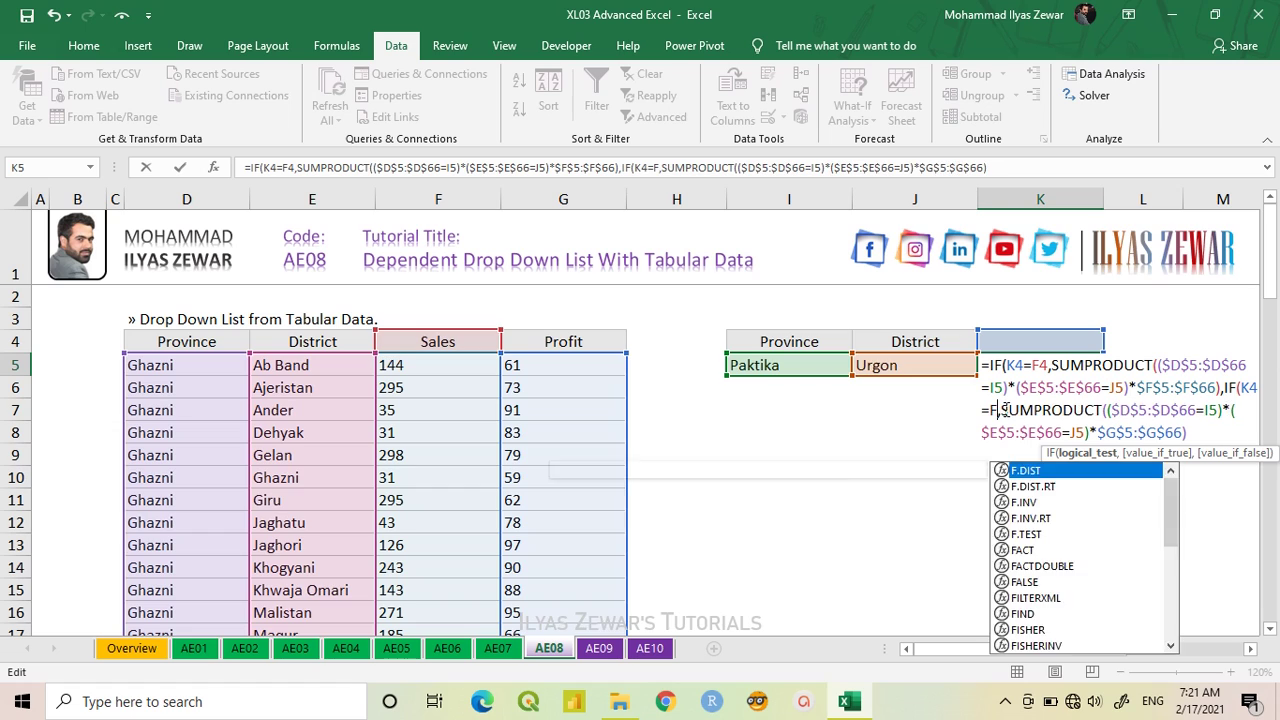
left_click(598, 342)
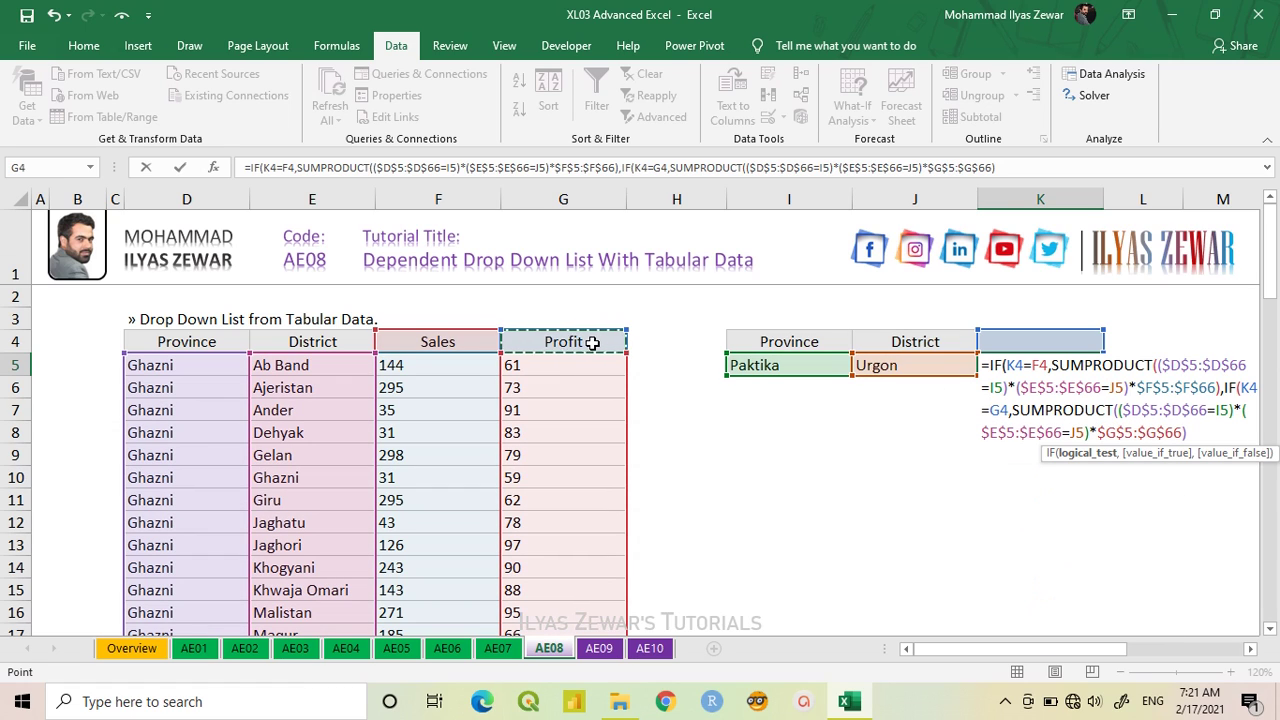
Finish the K5 formula with an empty text ("") as the last value-if-false, close both IFs and enter it
left_click(1191, 434)
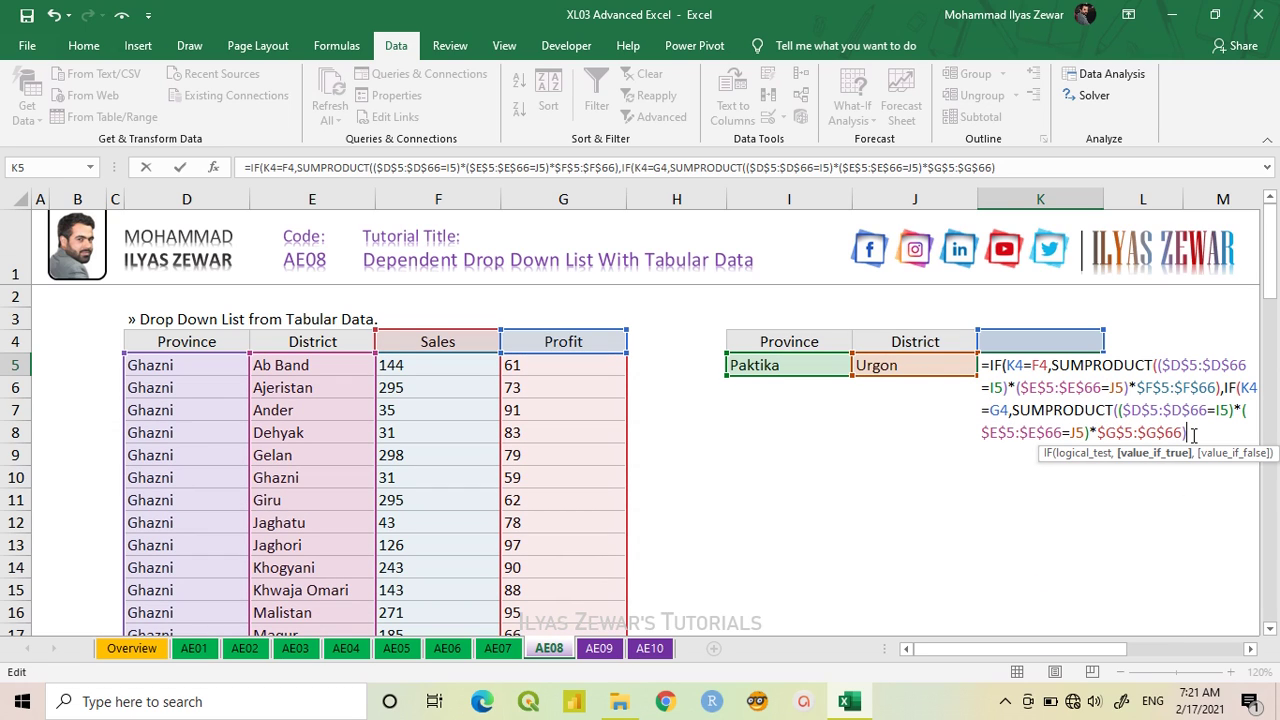
type(",")
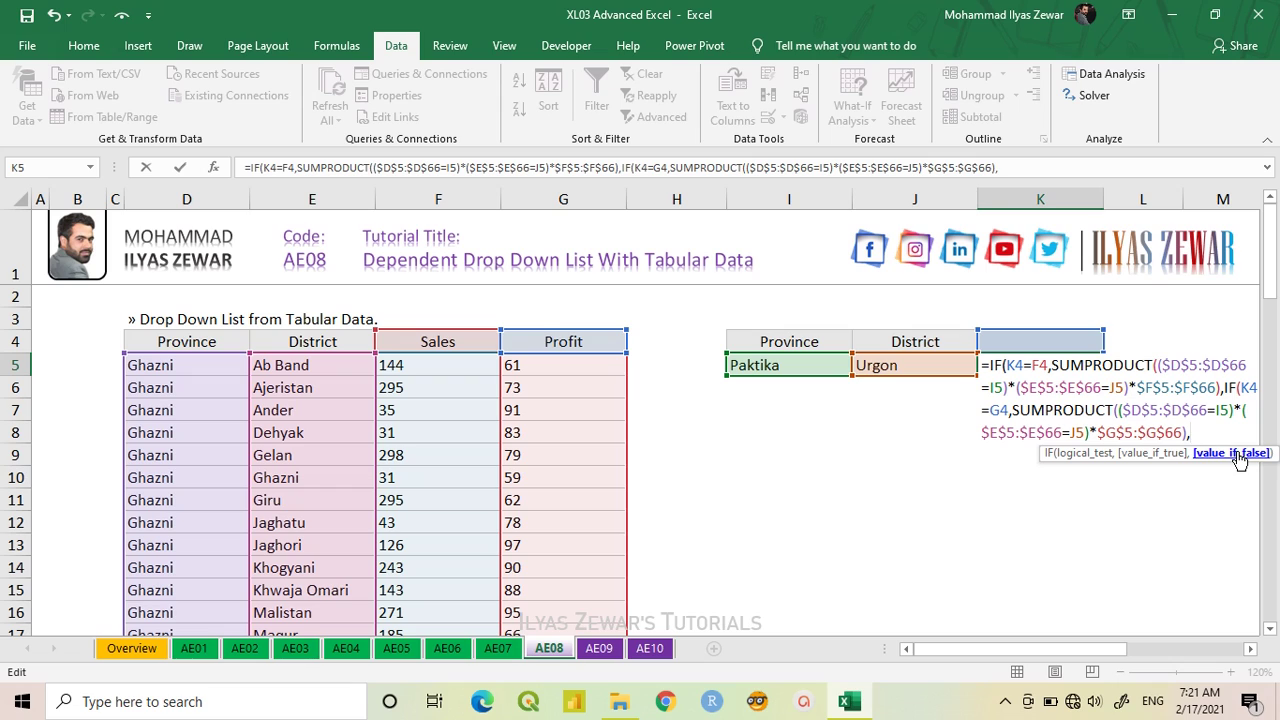
type("\"\")")
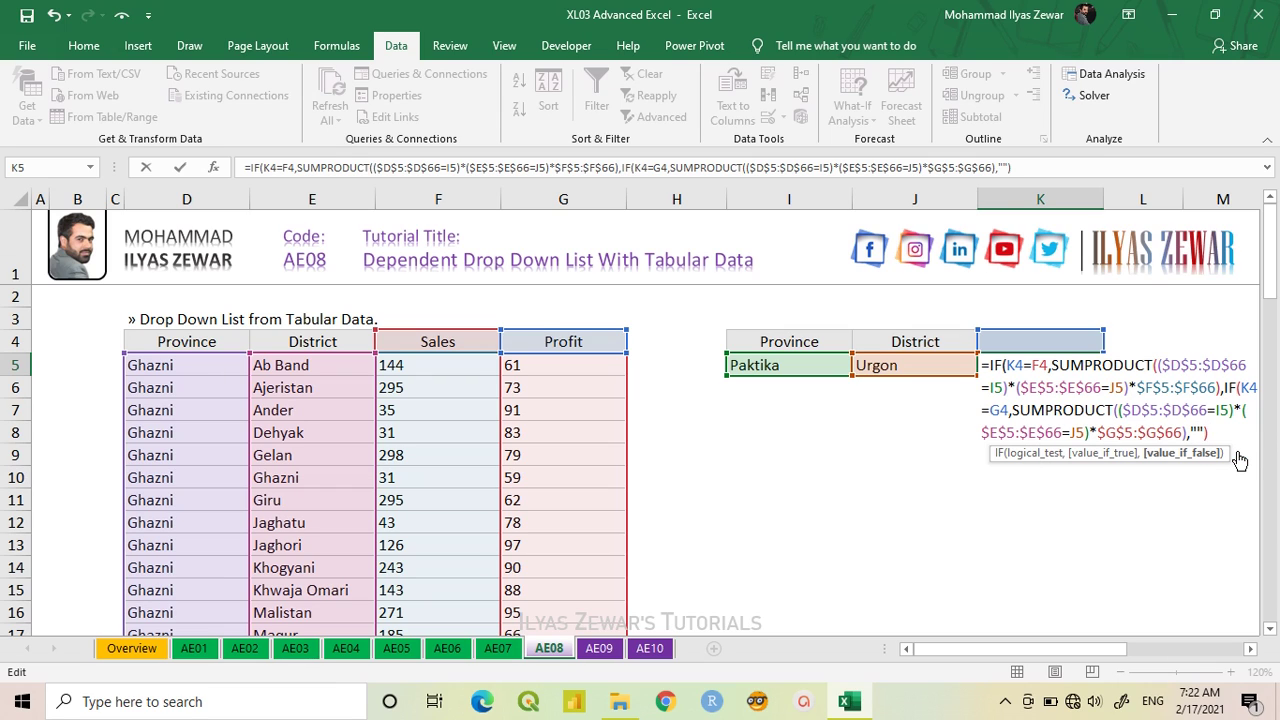
type(")")
key("Return")
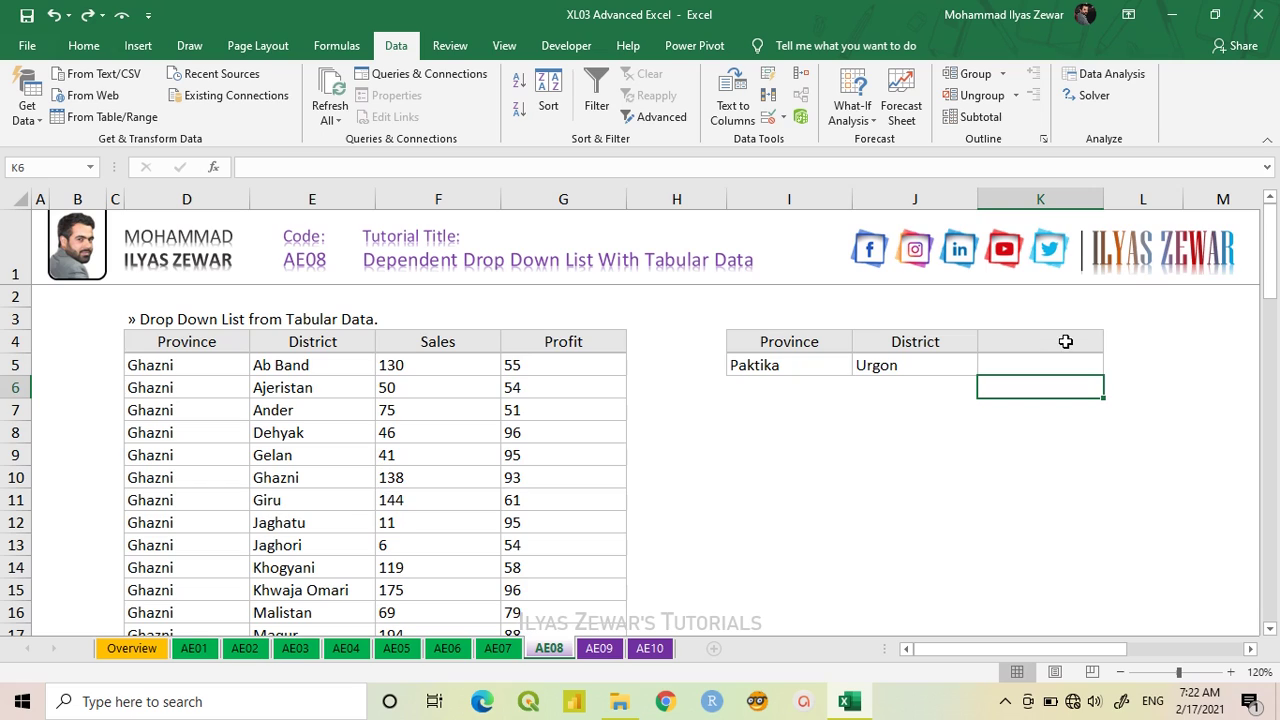
Test the measure drop-down in K4 by choosing Sales and Profit in turn
left_click(1060, 342)
left_click(1112, 346)
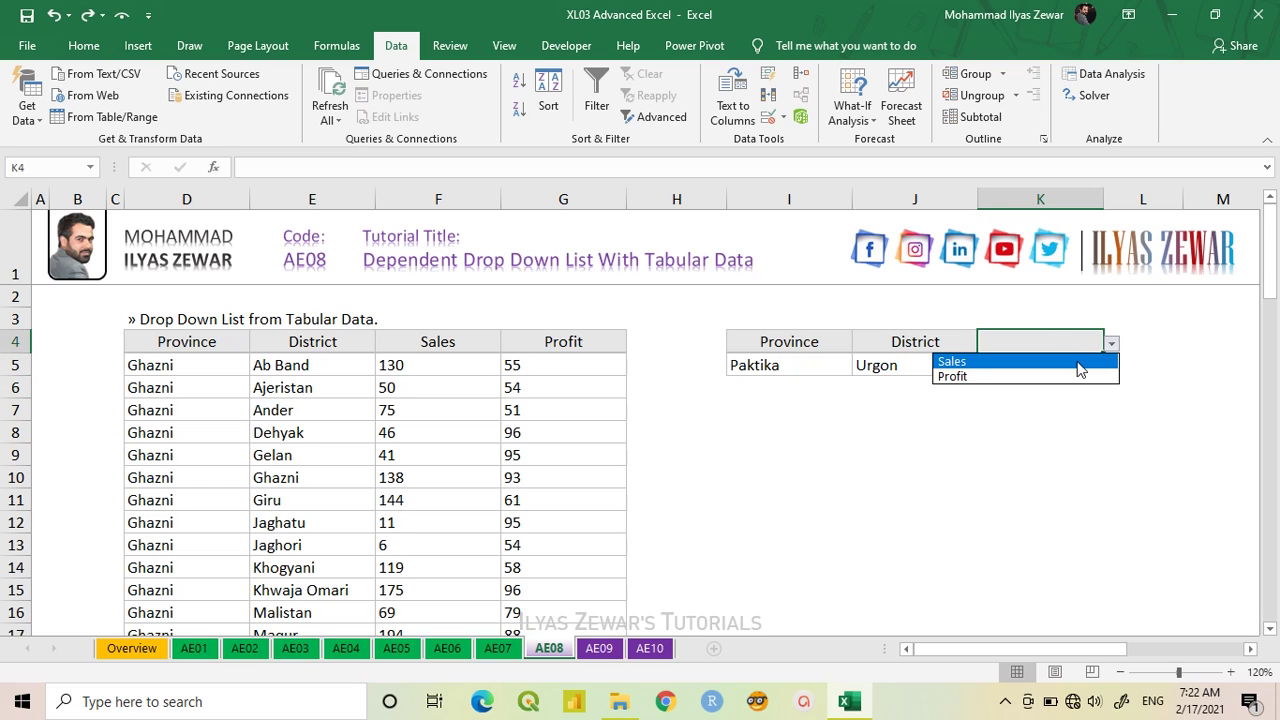
left_click(1074, 362)
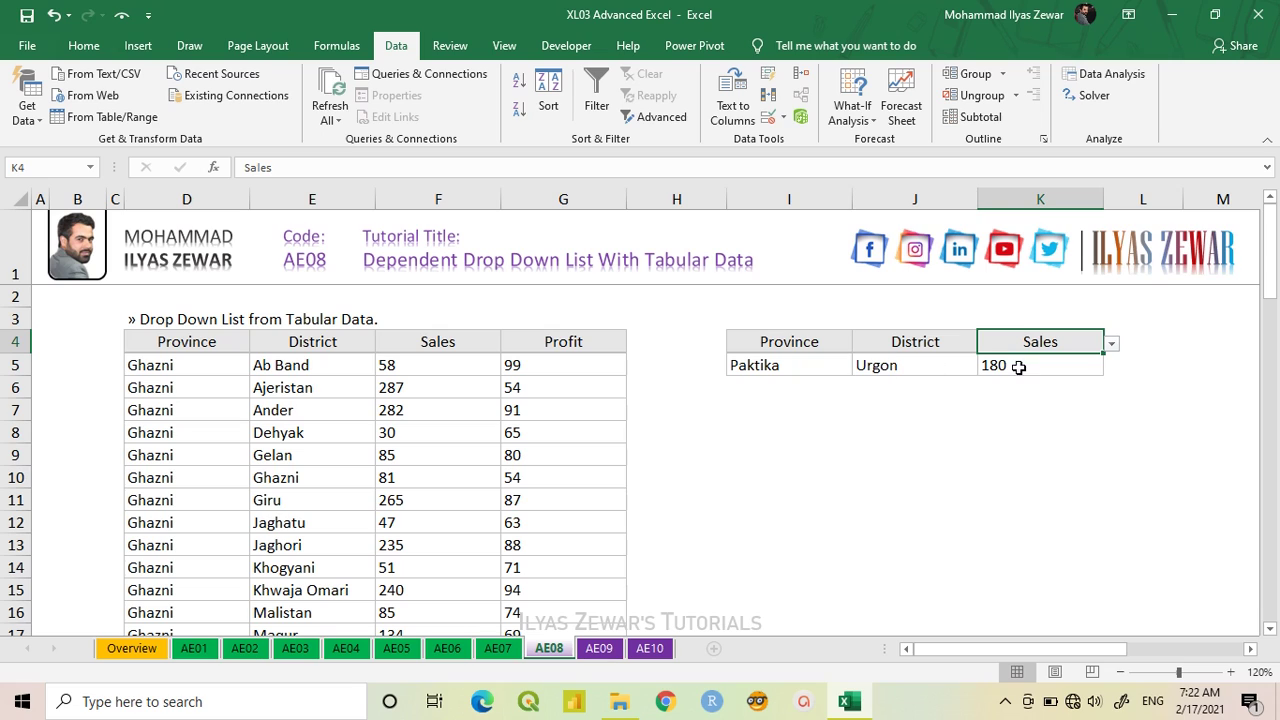
left_click(1112, 347)
left_click(1071, 378)
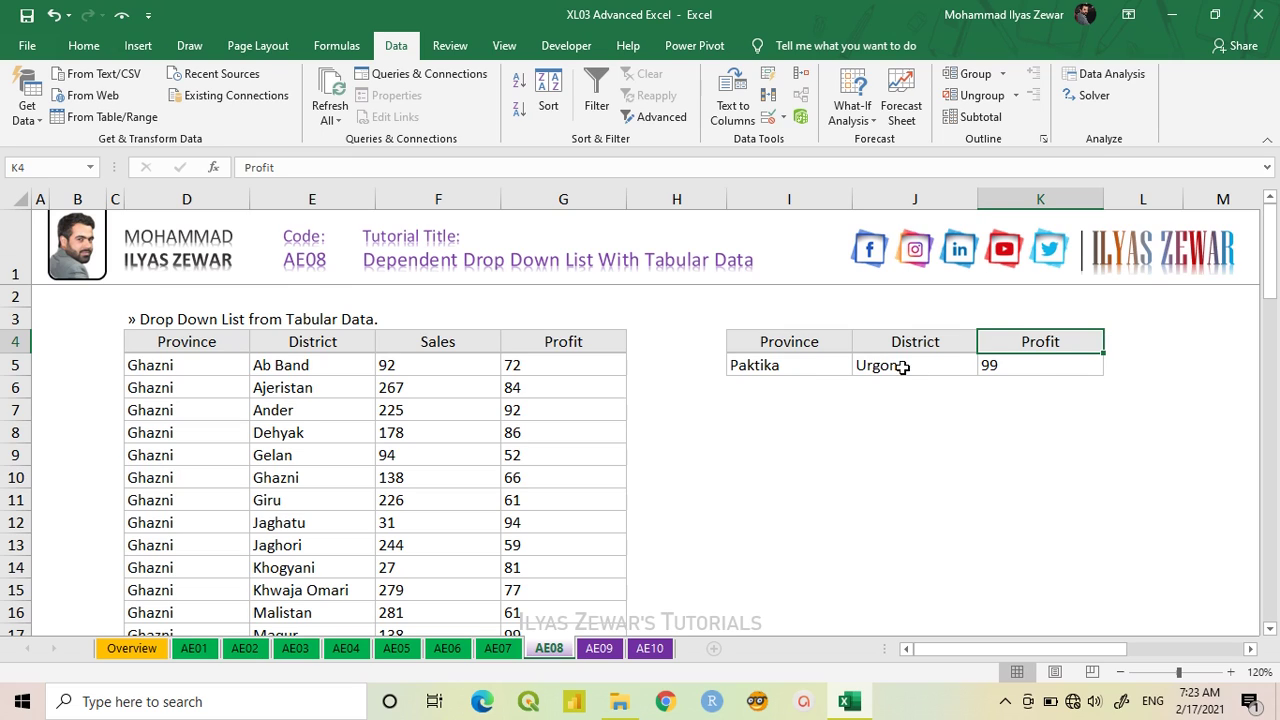
Choose Ghazni as the province in I5 and Ghazni as the district in J5, and select the result cell K5
left_click(812, 365)
left_click(860, 366)
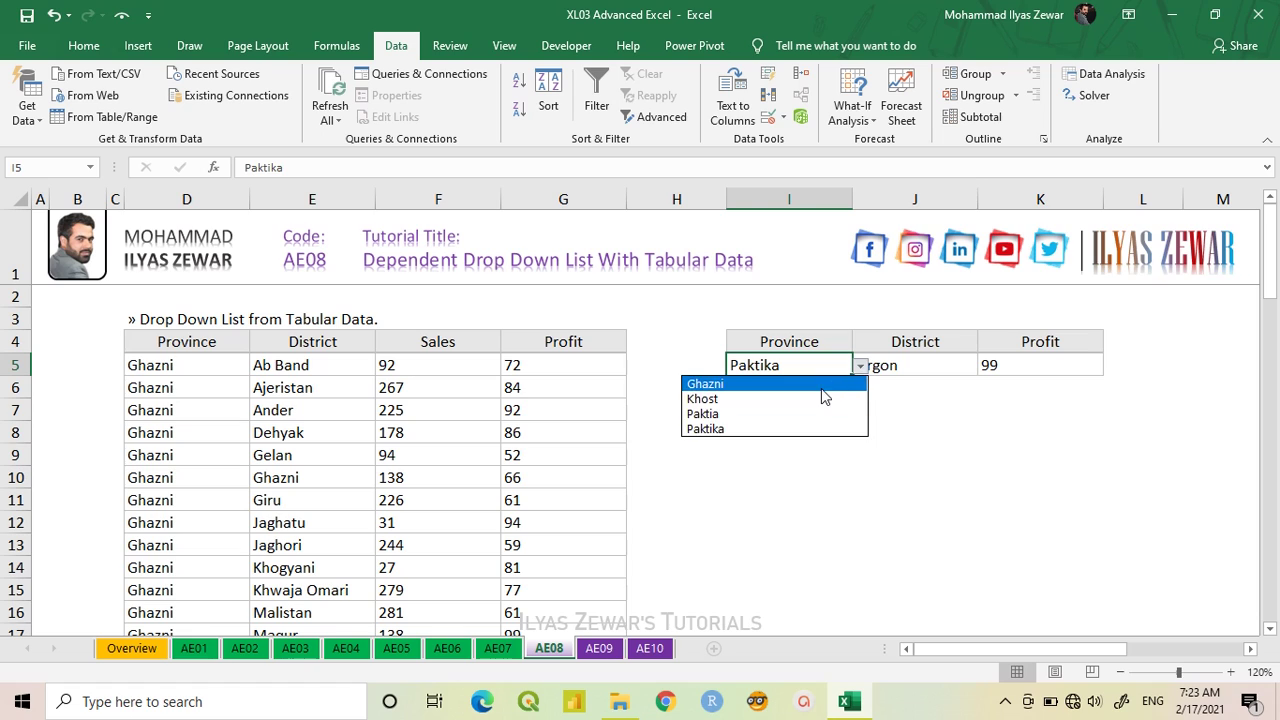
left_click(820, 385)
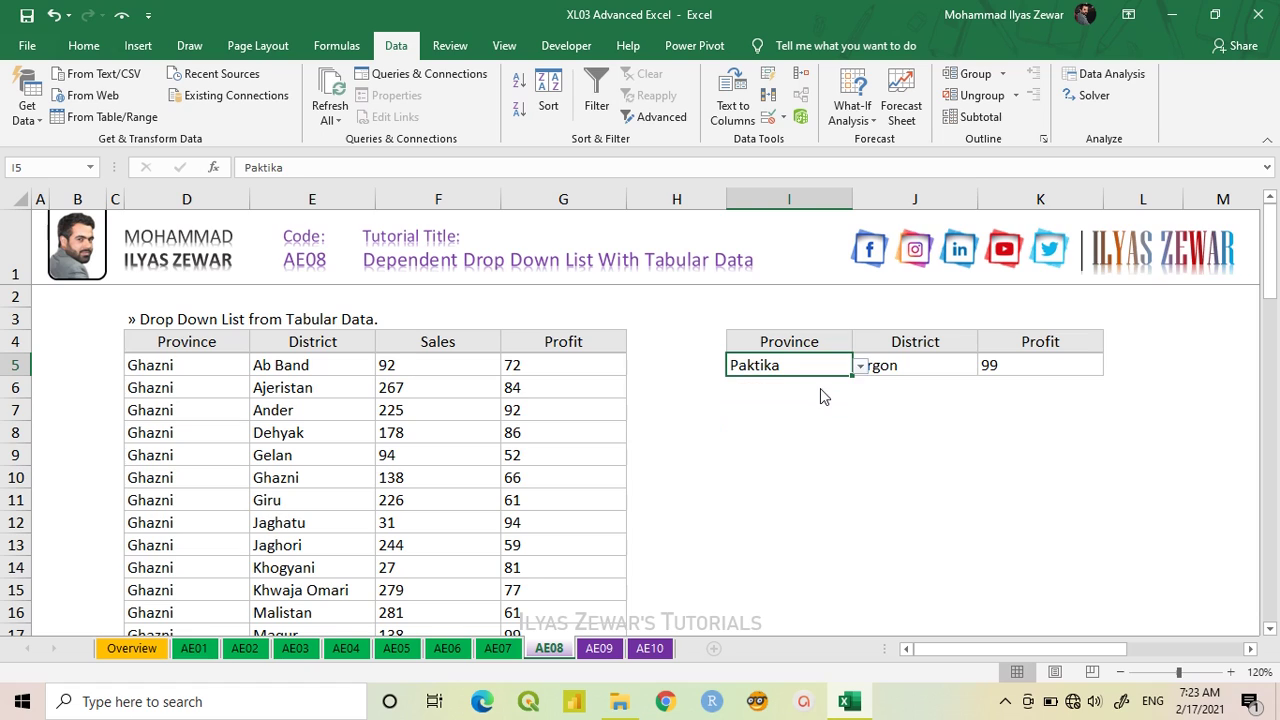
left_click(900, 363)
left_click(986, 368)
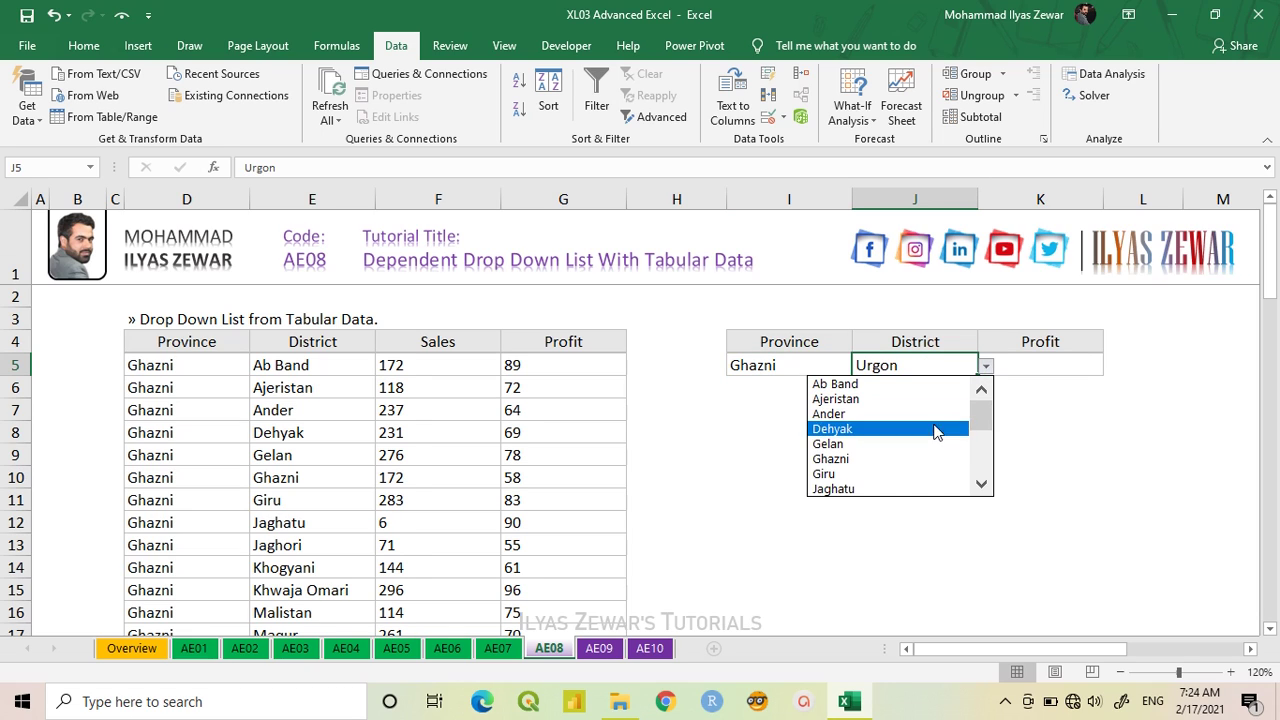
left_click(830, 458)
left_click(1029, 366)
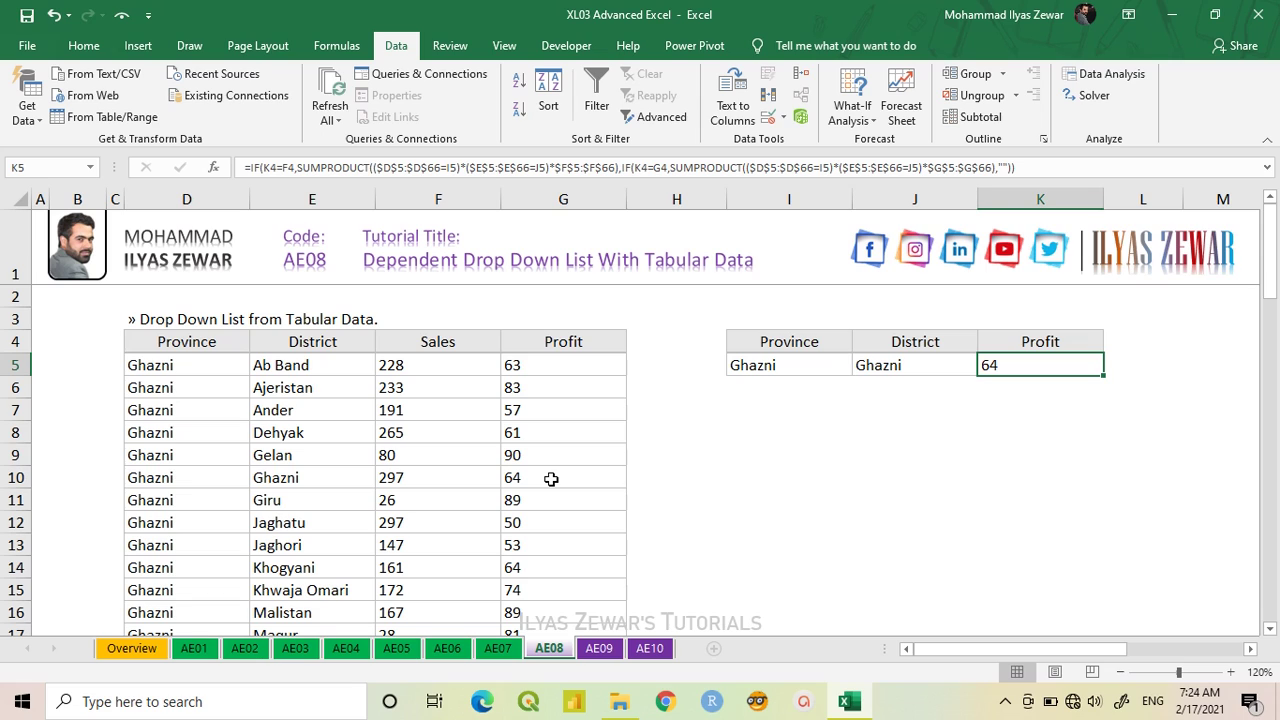
Set the measure in K4 to Sales and select the empty cell B3
left_click(1078, 341)
left_click(1113, 345)
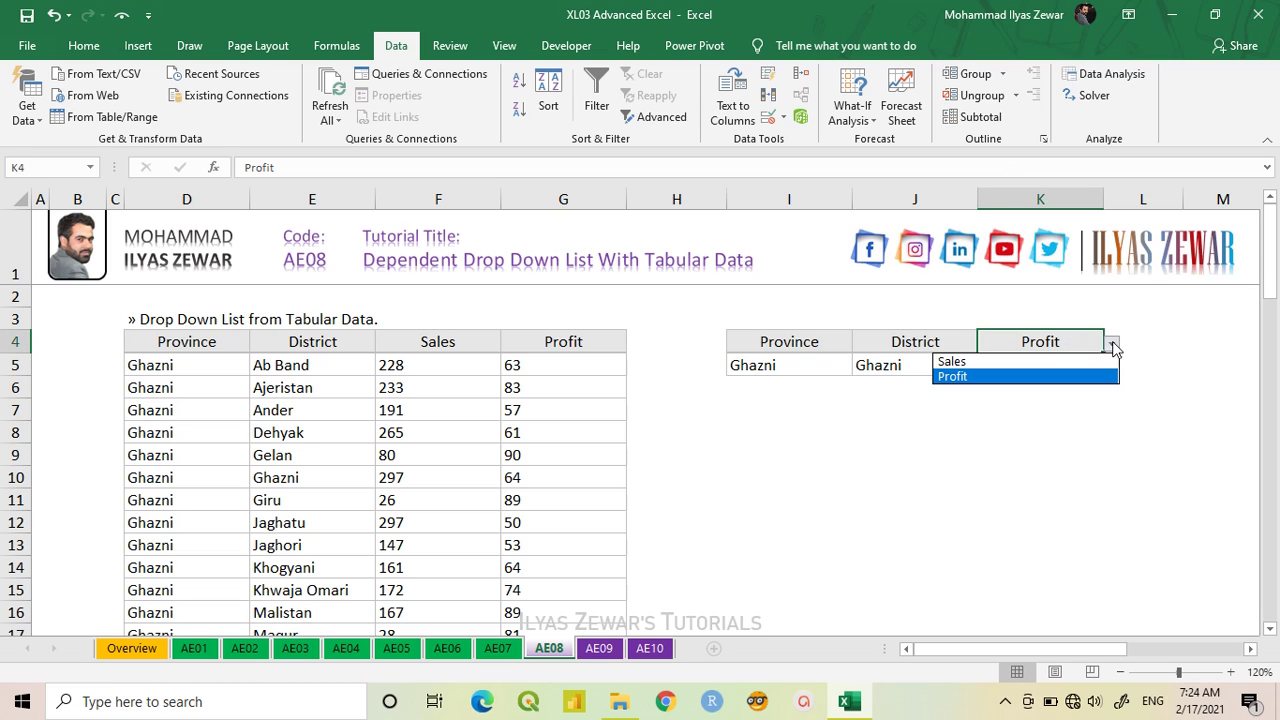
left_click(1086, 362)
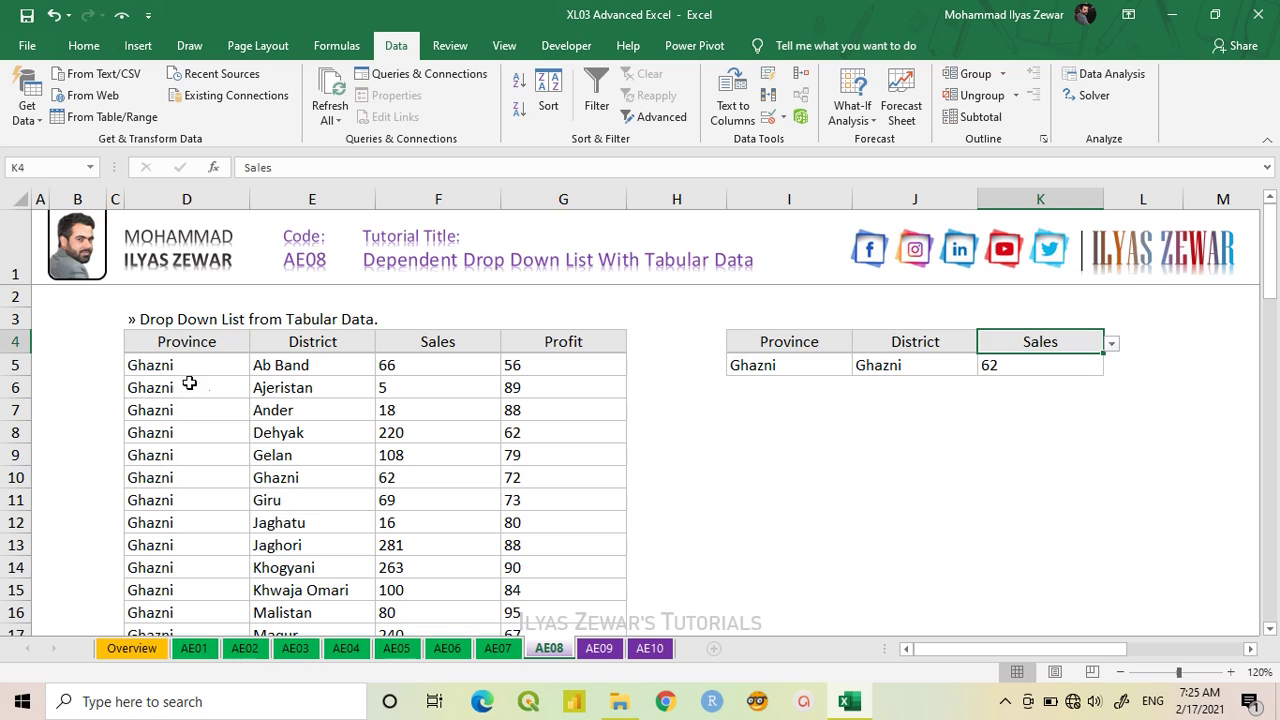
left_click(80, 325)
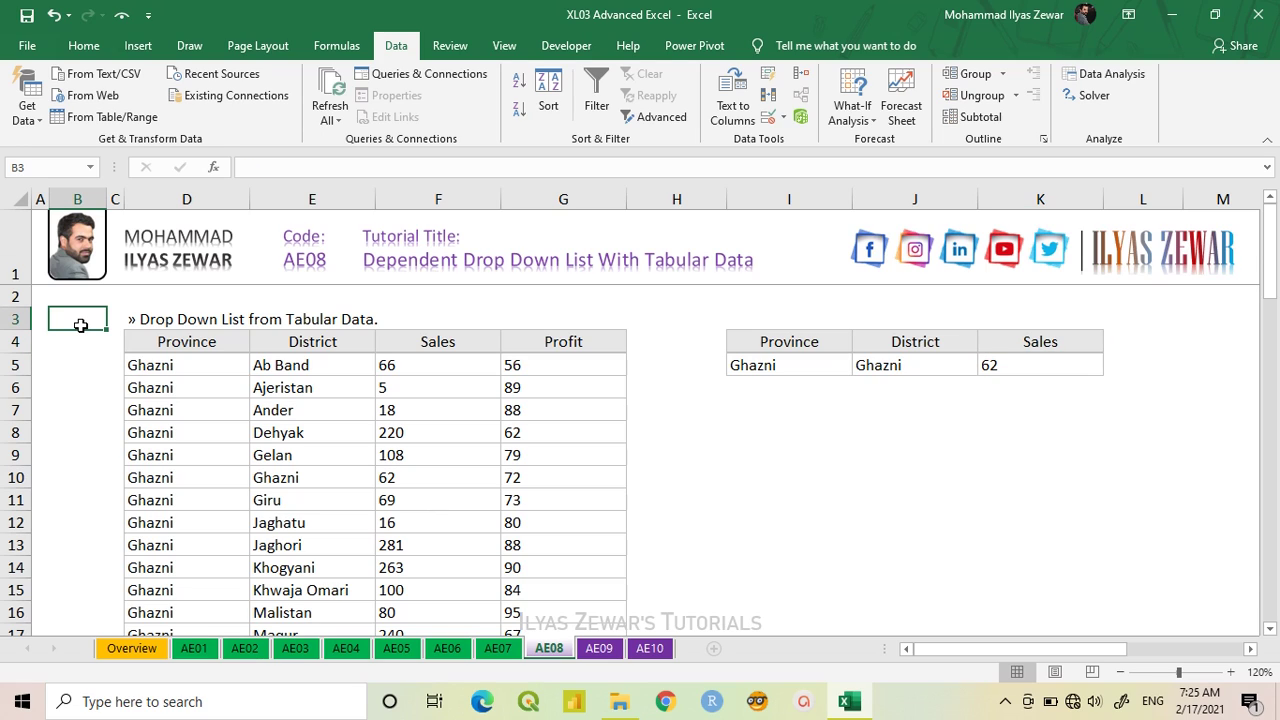